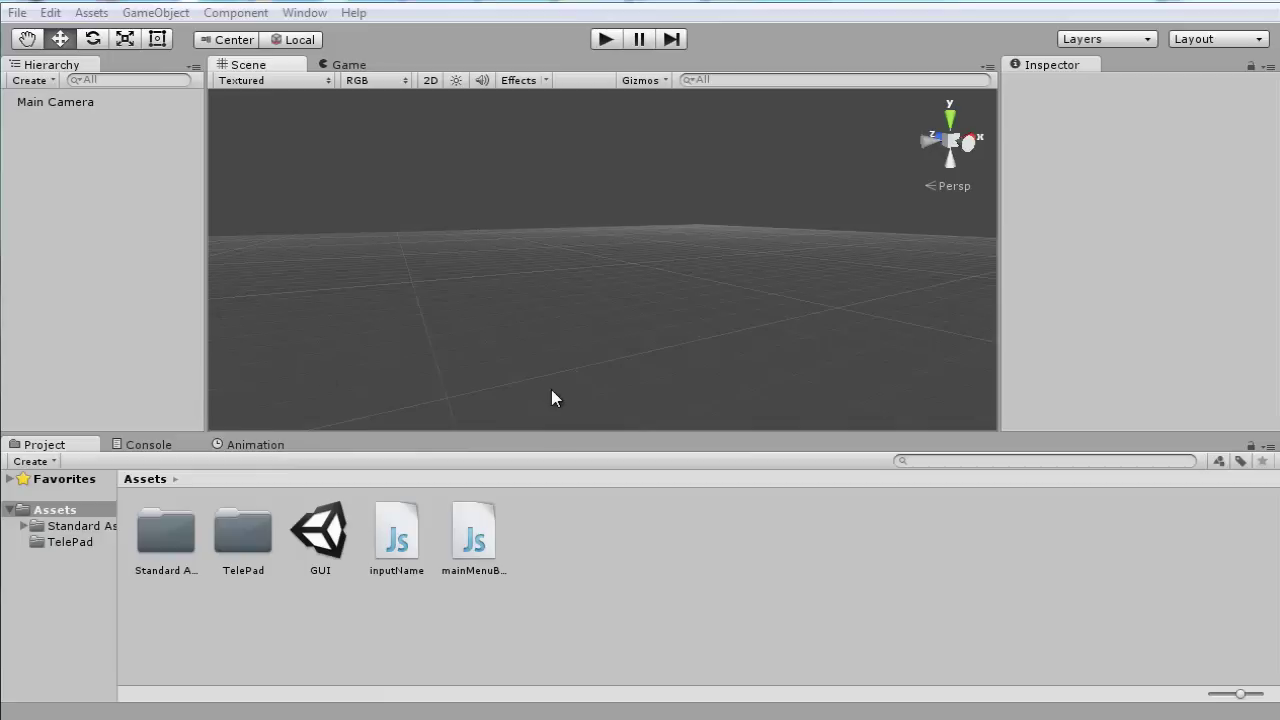
# Add a 3D Cube to the scene
pyautogui.moveTo(587, 322); pyautogui.dragTo(758, 358)
pyautogui.moveTo(249, 187); pyautogui.dragTo(927, 384)
pyautogui.moveTo(289, 121); pyautogui.dragTo(560, 360)
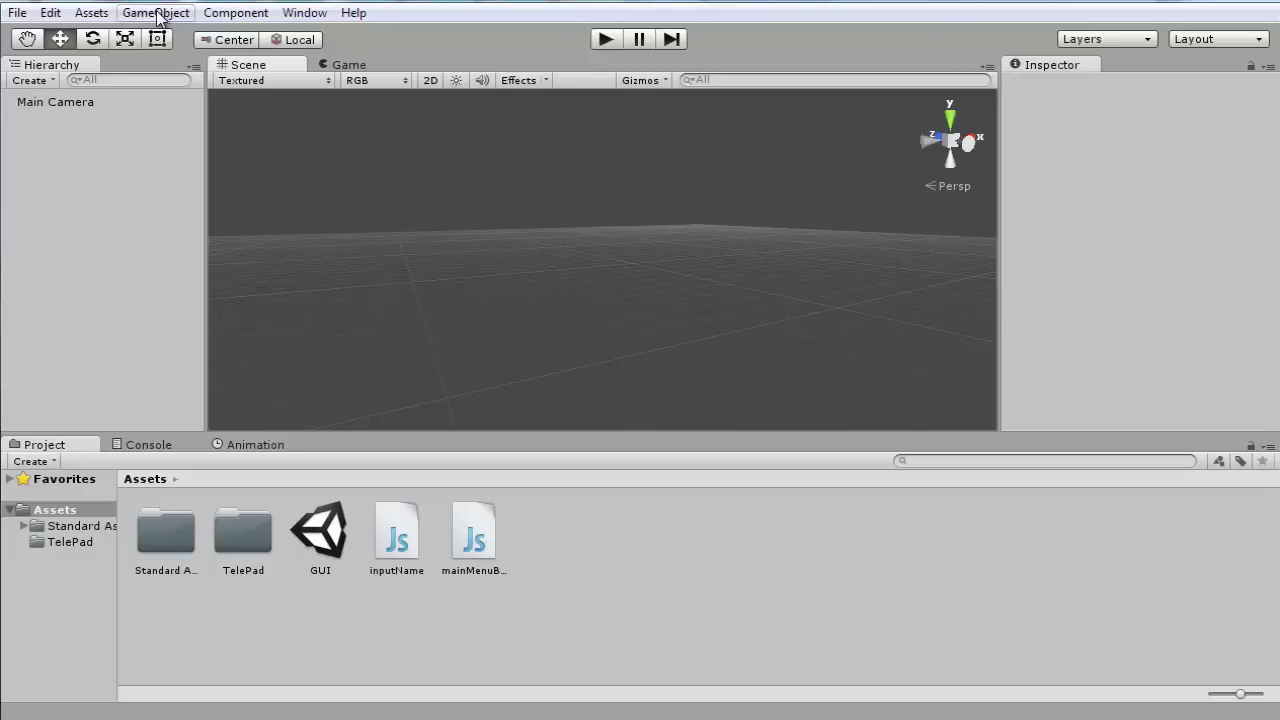
pyautogui.click(30, 80)
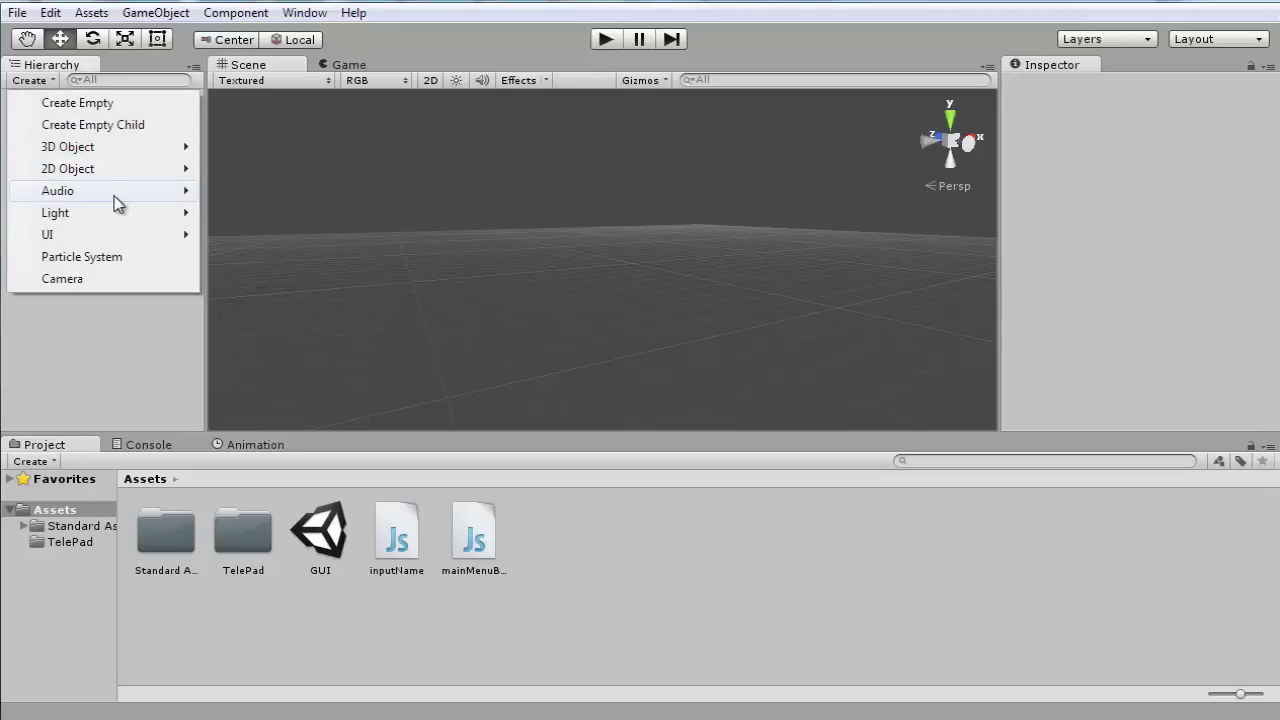
pyautogui.moveTo(138, 148)
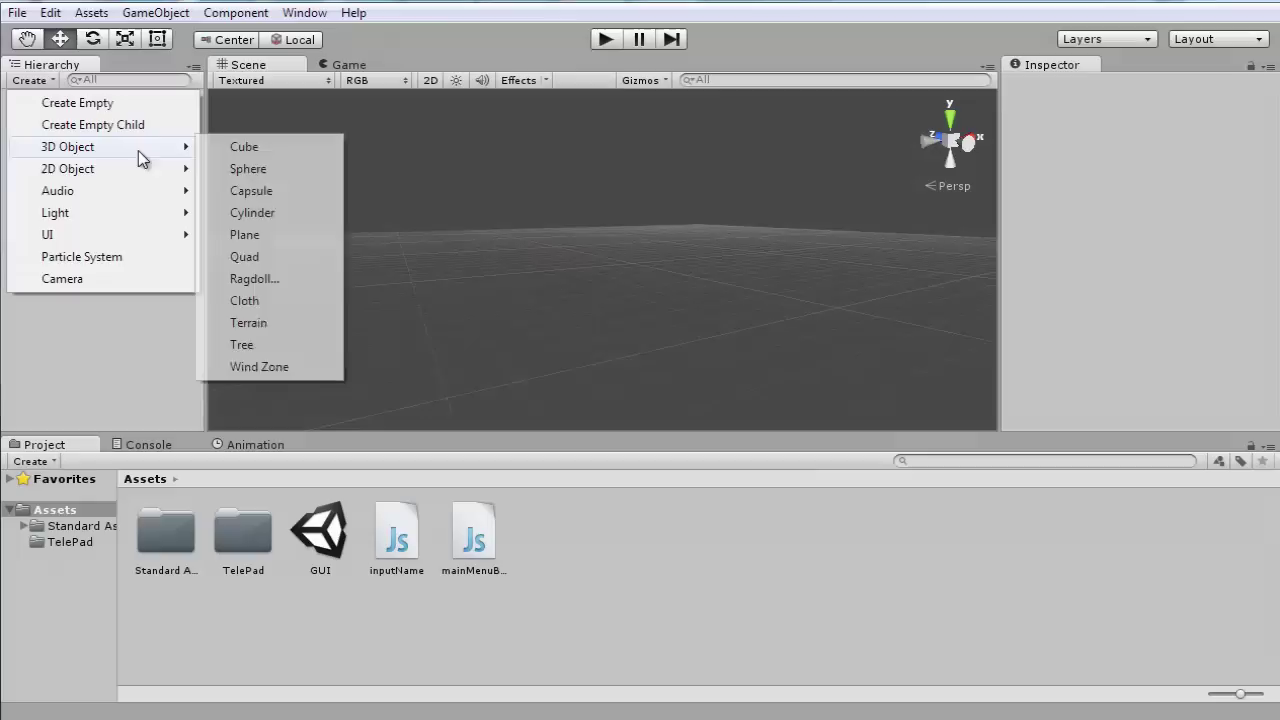
pyautogui.click(313, 147)
# Set the Cube's position to 0, 0, 0
pyautogui.click(1115, 140)
pyautogui.write('0')
pyautogui.press('Tab')
pyautogui.write('0')
pyautogui.press('Tab')
pyautogui.write('0')
# Scale the Cube to 20, 1, 20 so it becomes a flat slab
pyautogui.click(1114, 175)
pyautogui.write('20')
pyautogui.press('Tab')
pyautogui.write('20')
pyautogui.press('Tab')
pyautogui.click(1178, 177)
pyautogui.write('1')
pyautogui.press('Tab')
pyautogui.press('BackSpace')
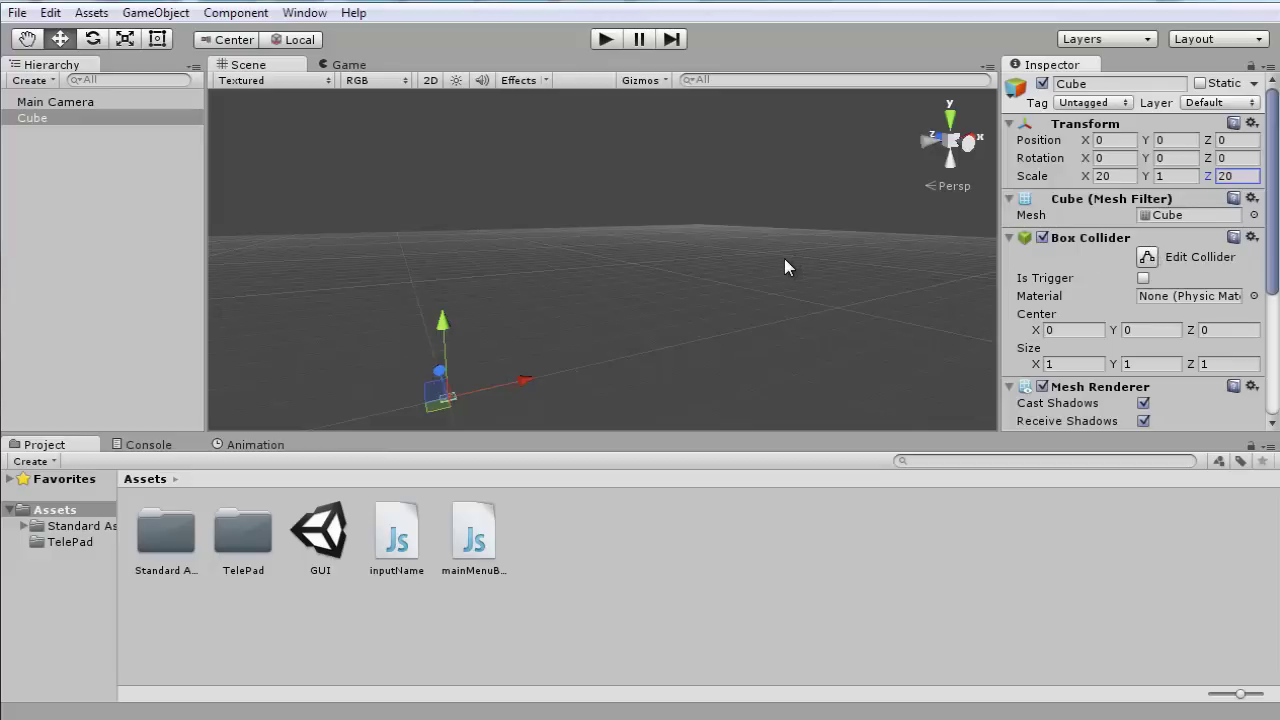
pyautogui.press('Return')
pyautogui.scroll(1, 730, 282)
pyautogui.keyDown('alt'); pyautogui.moveTo(695, 286); pyautogui.dragTo(420, 280); pyautogui.keyUp('alt')
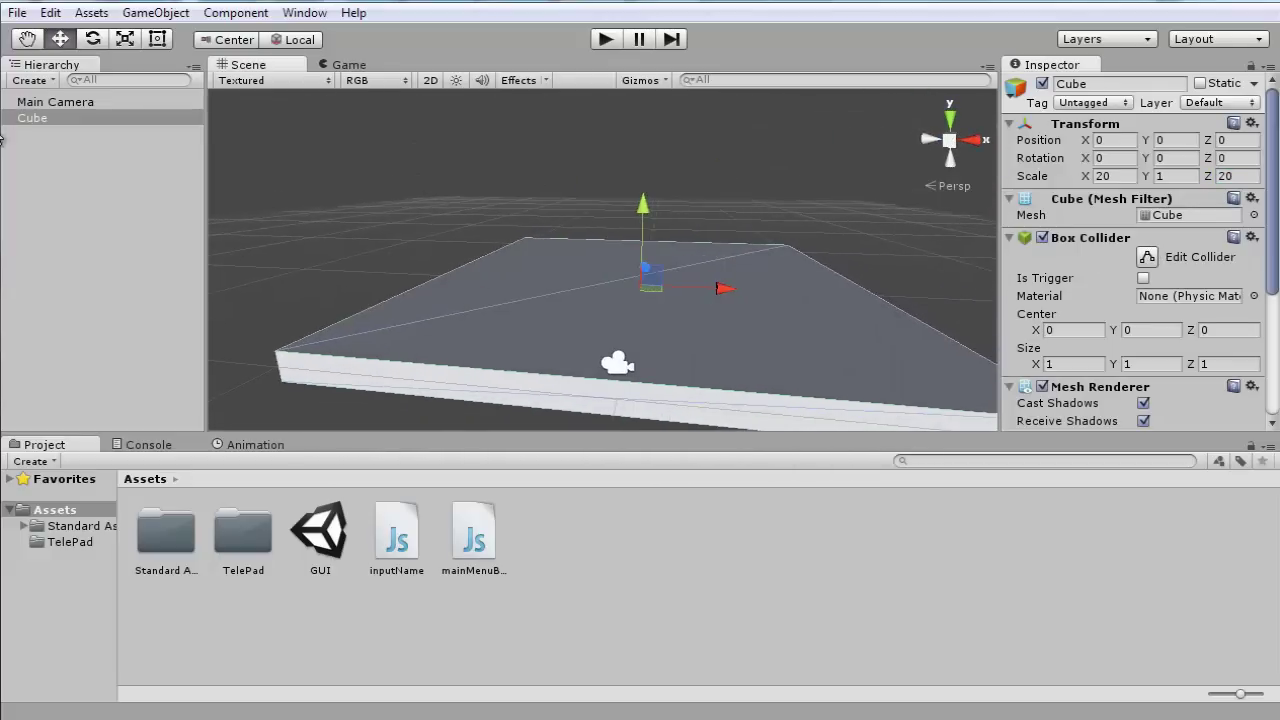
# Delete Main Camera and add a Directional Light to the scene
pyautogui.click(100, 102)
pyautogui.press('Delete')
pyautogui.click(30, 80)
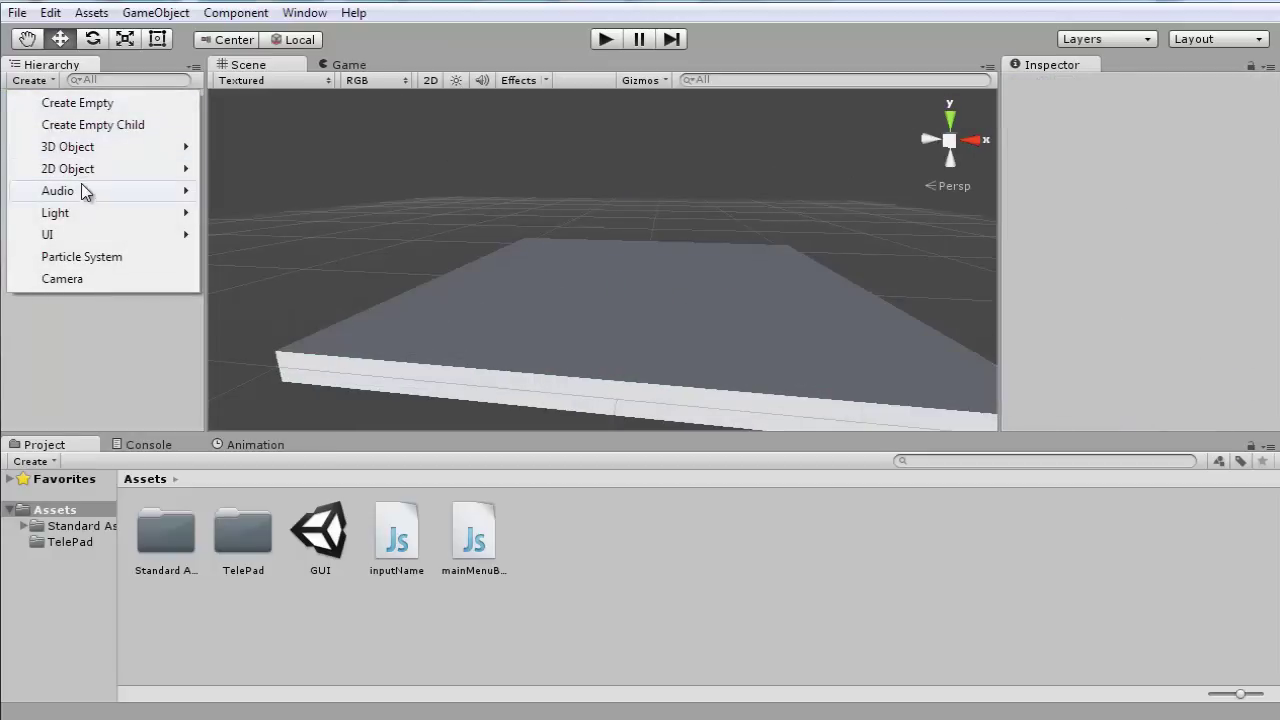
pyautogui.moveTo(180, 215)
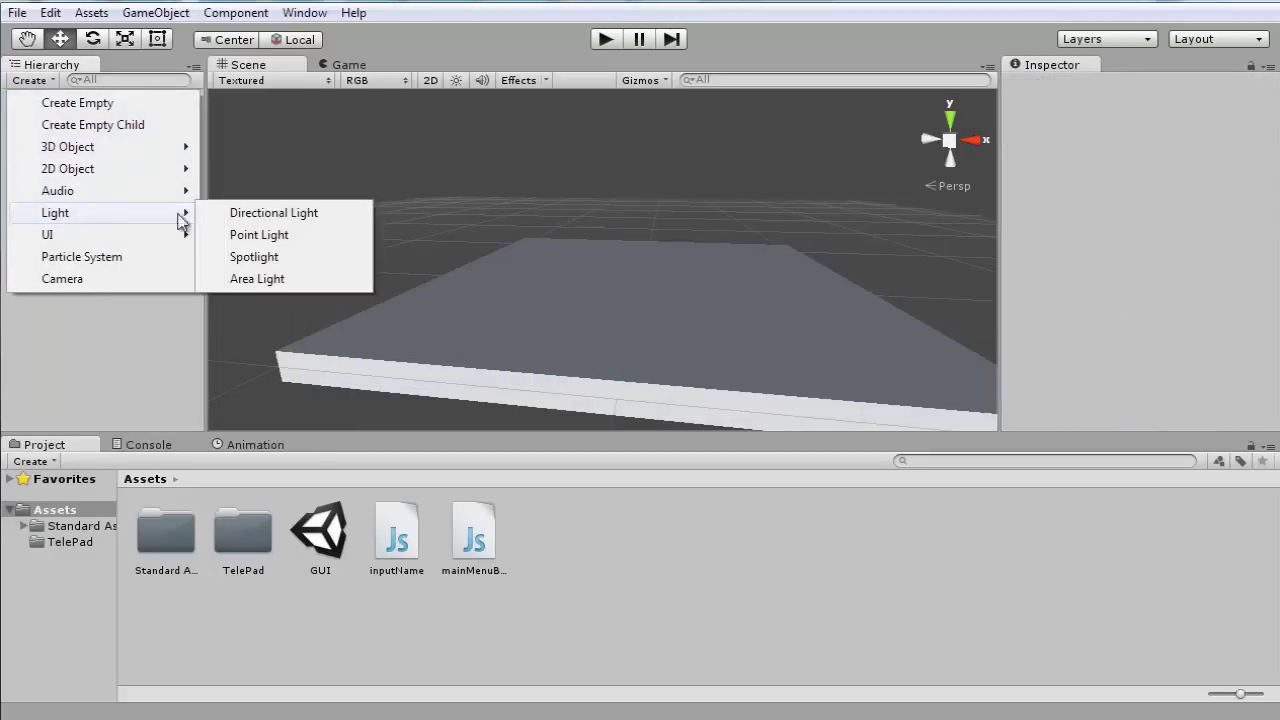
pyautogui.click(292, 214)
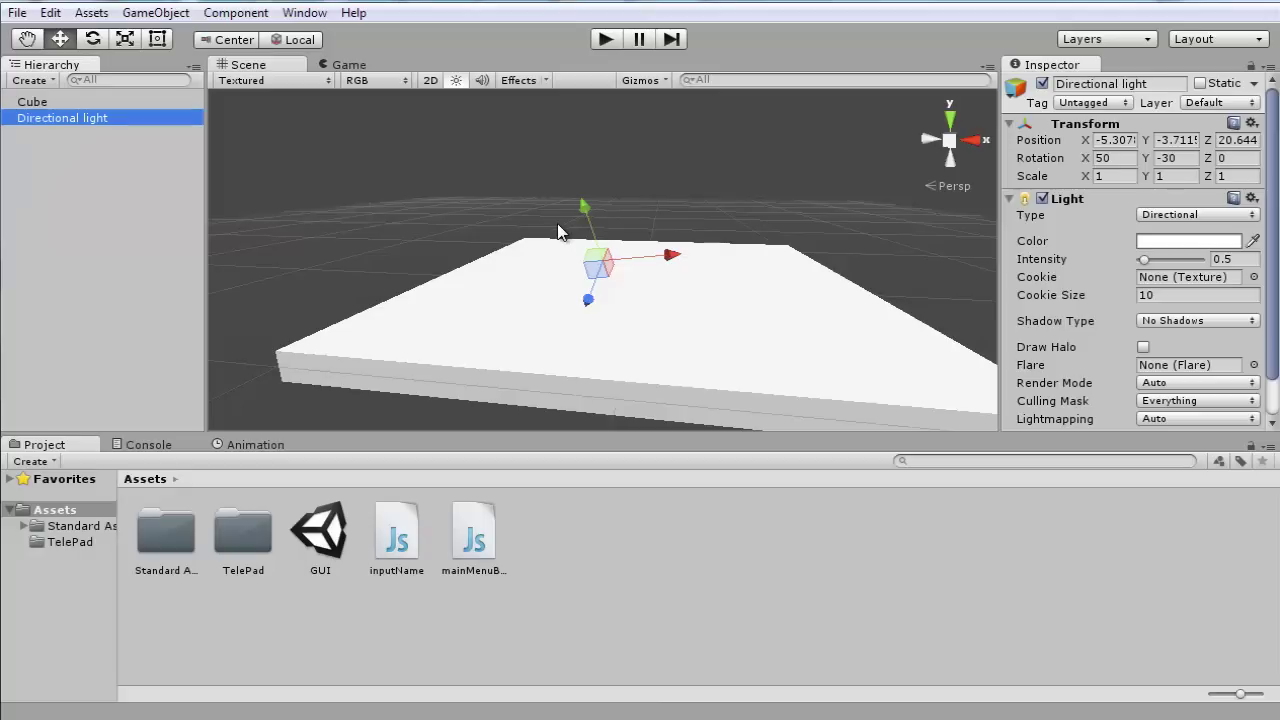
# Reset the Directional Light's X and Y rotation to 0
pyautogui.press('q')
pyautogui.press('w')
pyautogui.press('e')
pyautogui.press('w')
pyautogui.click(1137, 158)
pyautogui.write('0')
pyautogui.click(1181, 162)
pyautogui.write('0')
pyautogui.click(1250, 160)
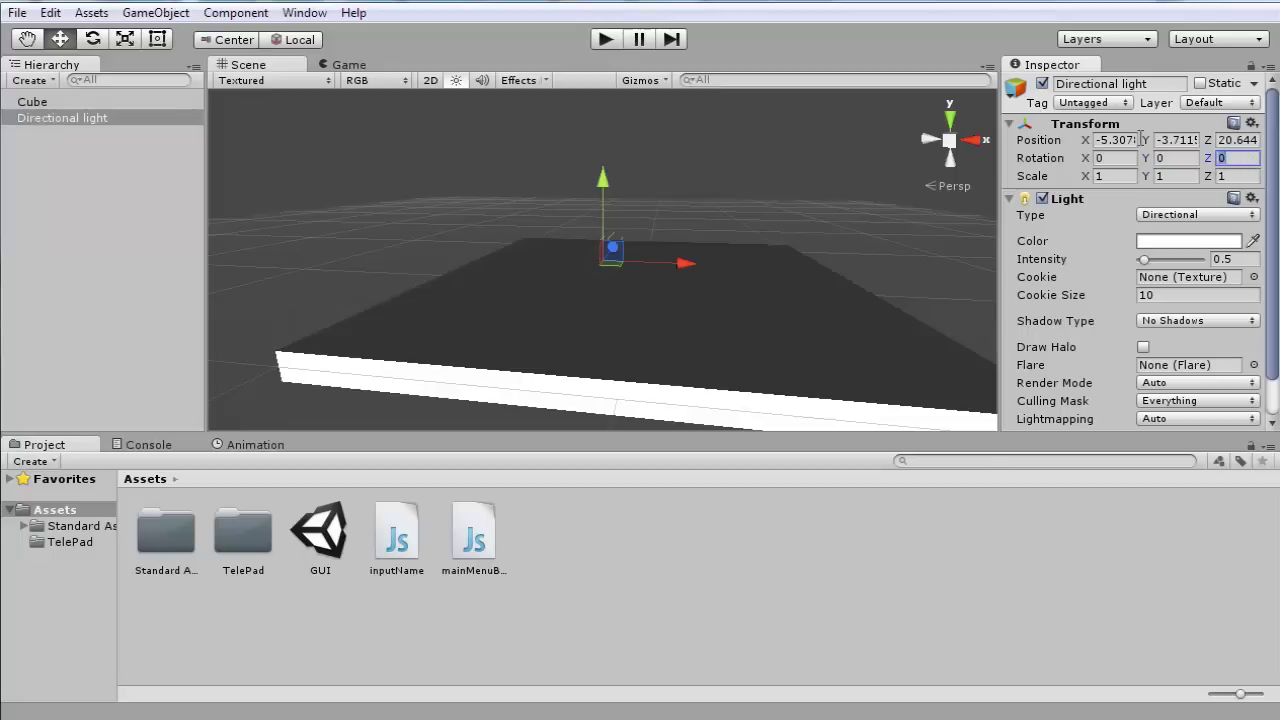
# Place the light at position 0, 10, 0 above the slab
pyautogui.moveTo(605, 186); pyautogui.dragTo(586, 120)
pyautogui.moveTo(1086, 140); pyautogui.dragTo(1073, 147)
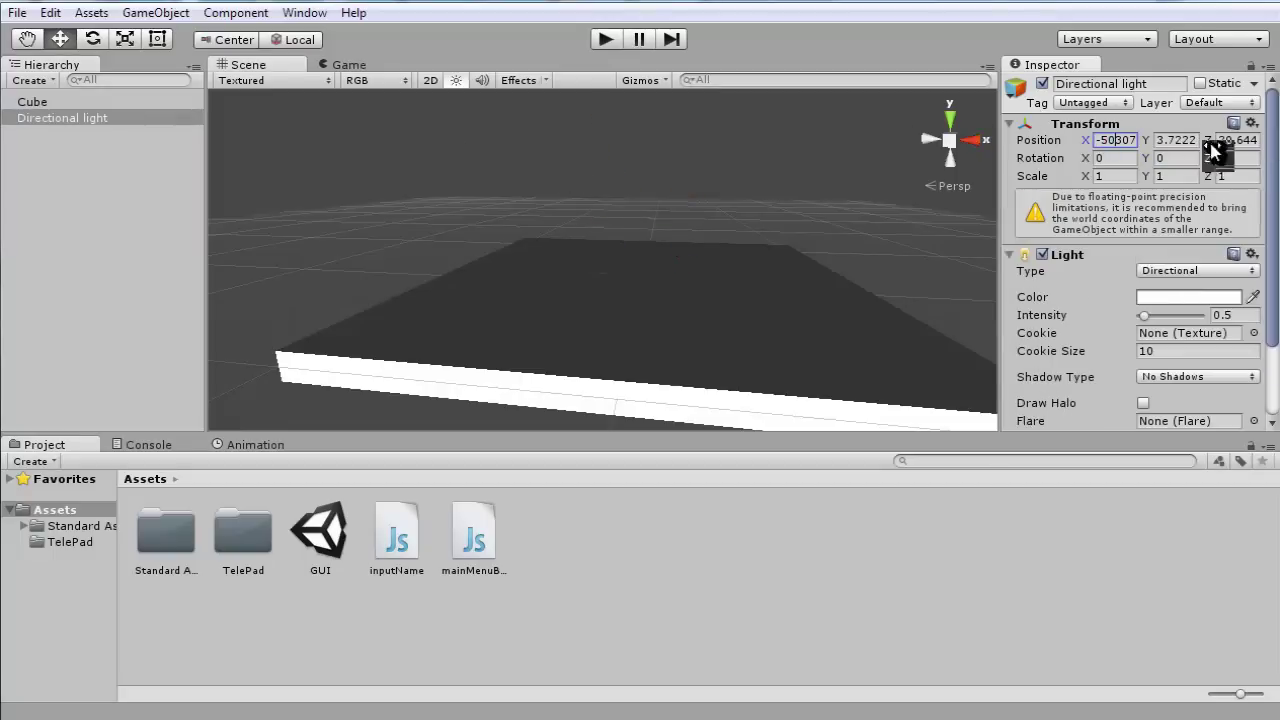
pyautogui.press('BackSpace')
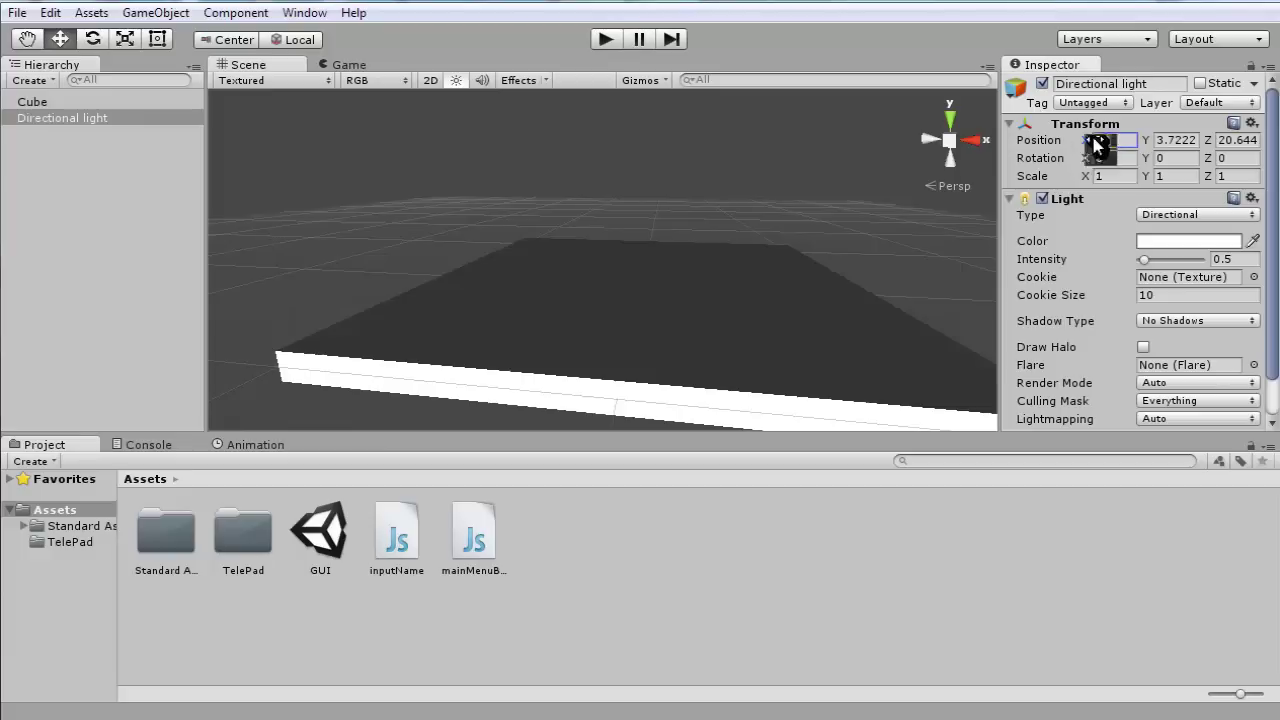
pyautogui.write('0')
pyautogui.click(1232, 140)
pyautogui.write('0')
pyautogui.click(1176, 140)
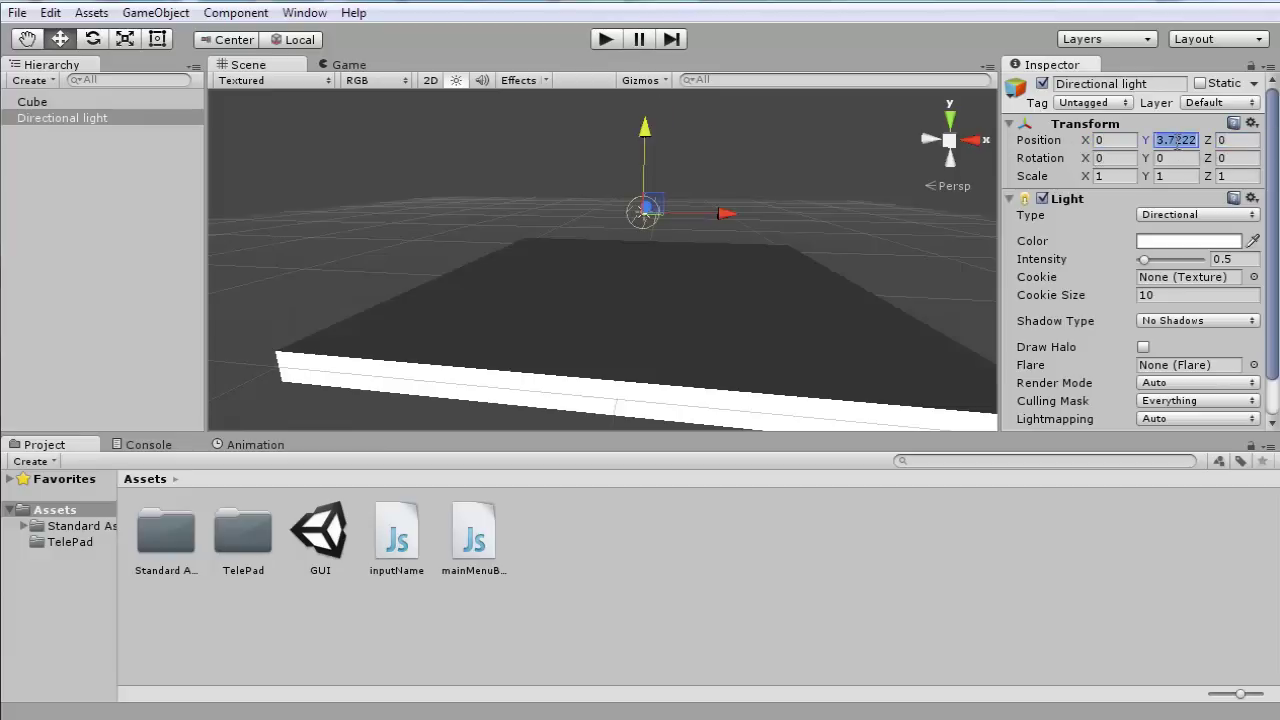
pyautogui.write('10')
pyautogui.scroll(-4, 668, 216)
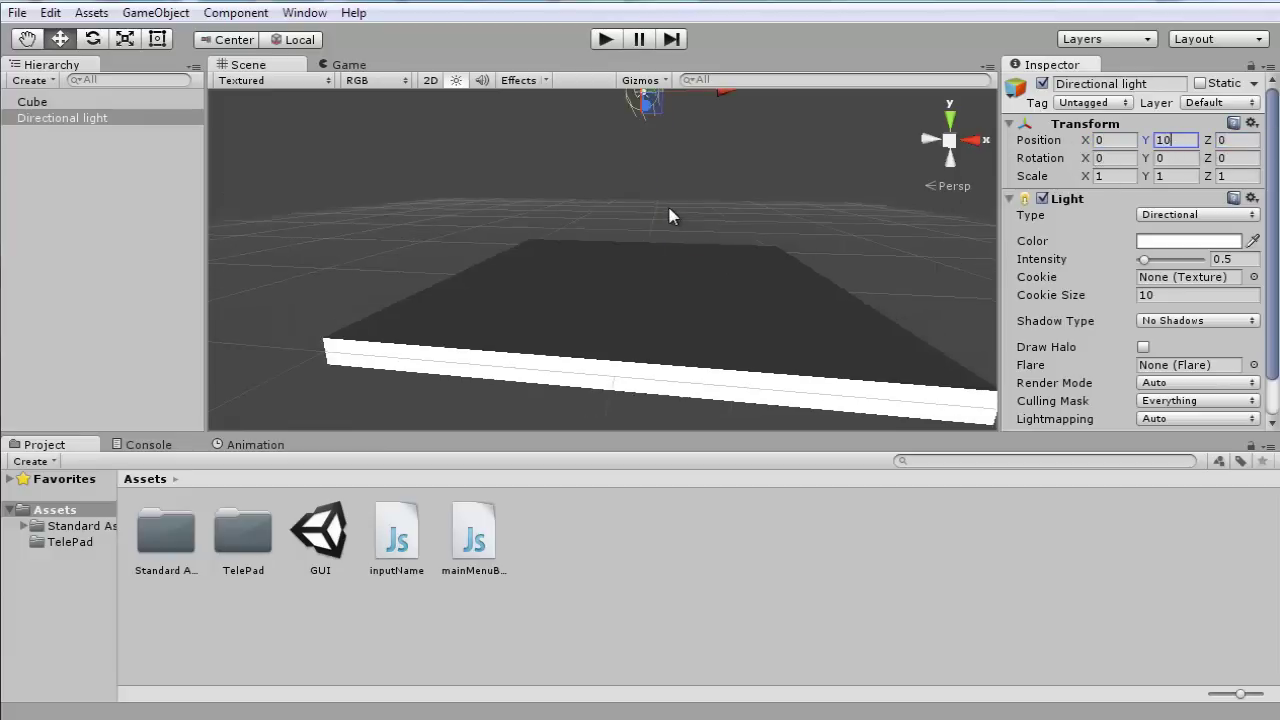
pyautogui.write('e')
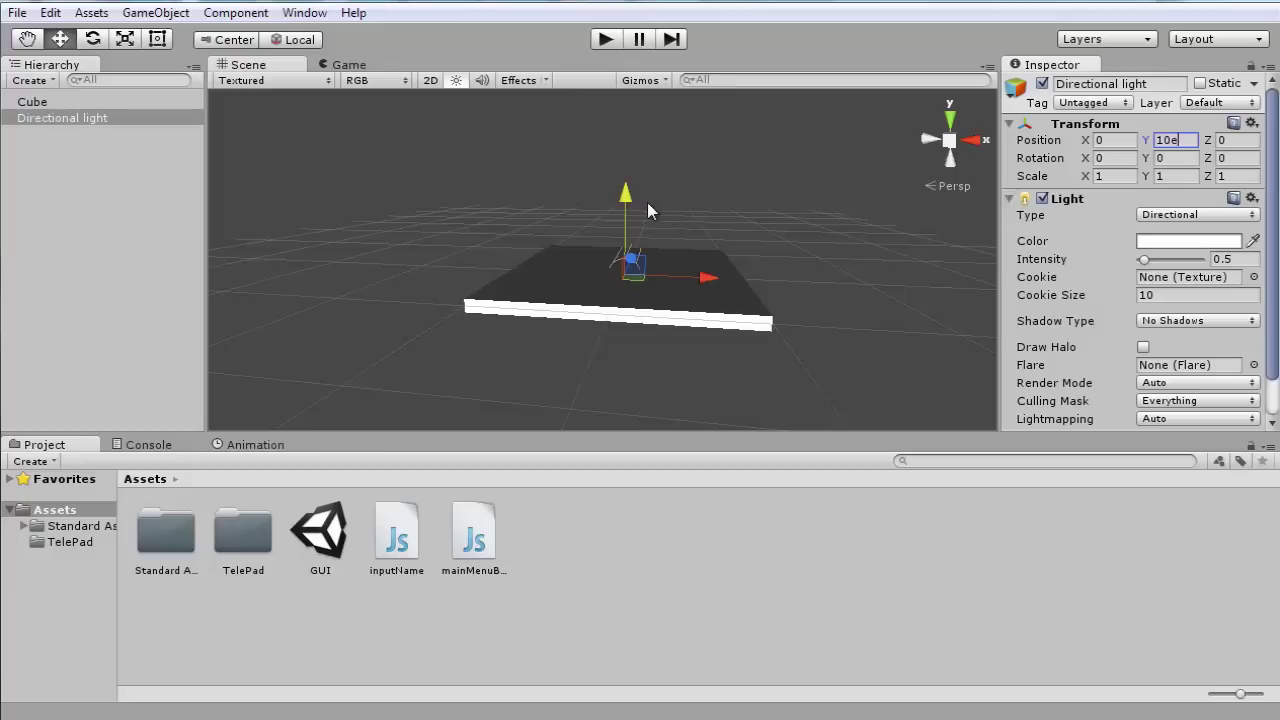
pyautogui.press('BackSpace')
# Tilt the Directional Light to about 18.142° on X
pyautogui.click(786, 185)
pyautogui.click(62, 118)
pyautogui.press('e')
pyautogui.moveTo(621, 178); pyautogui.dragTo(613, 127)
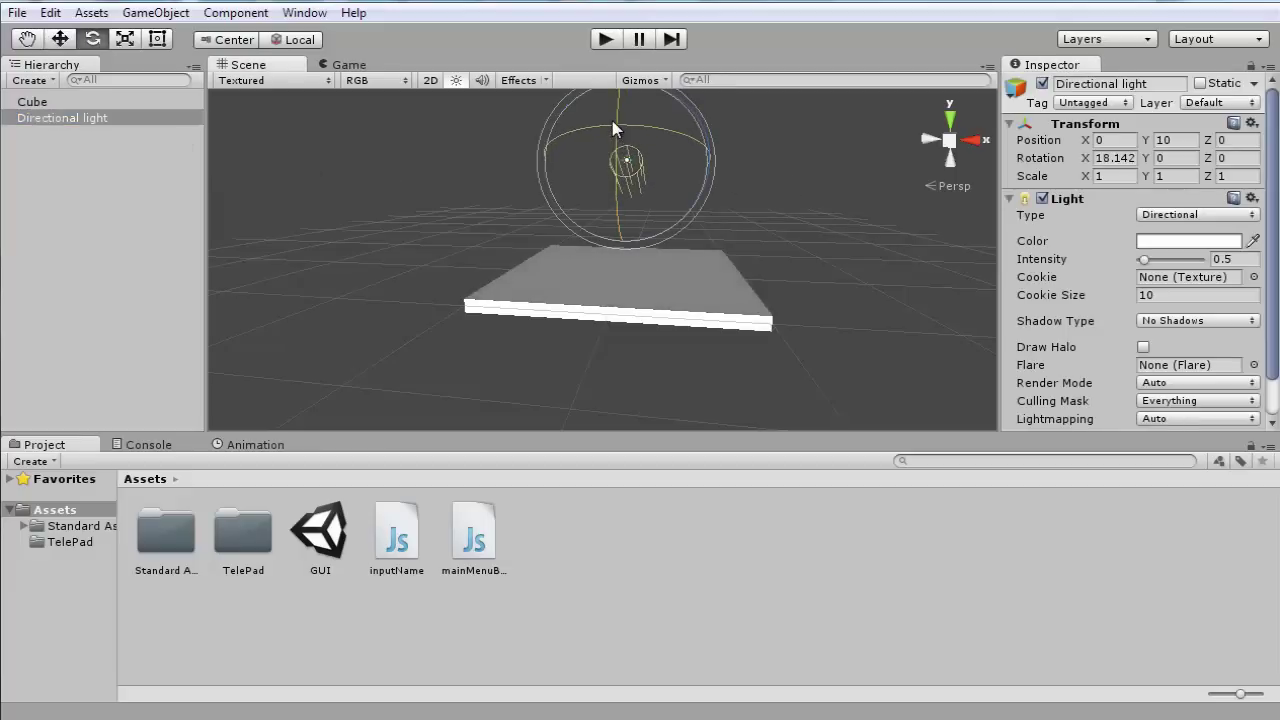
pyautogui.click(459, 360)
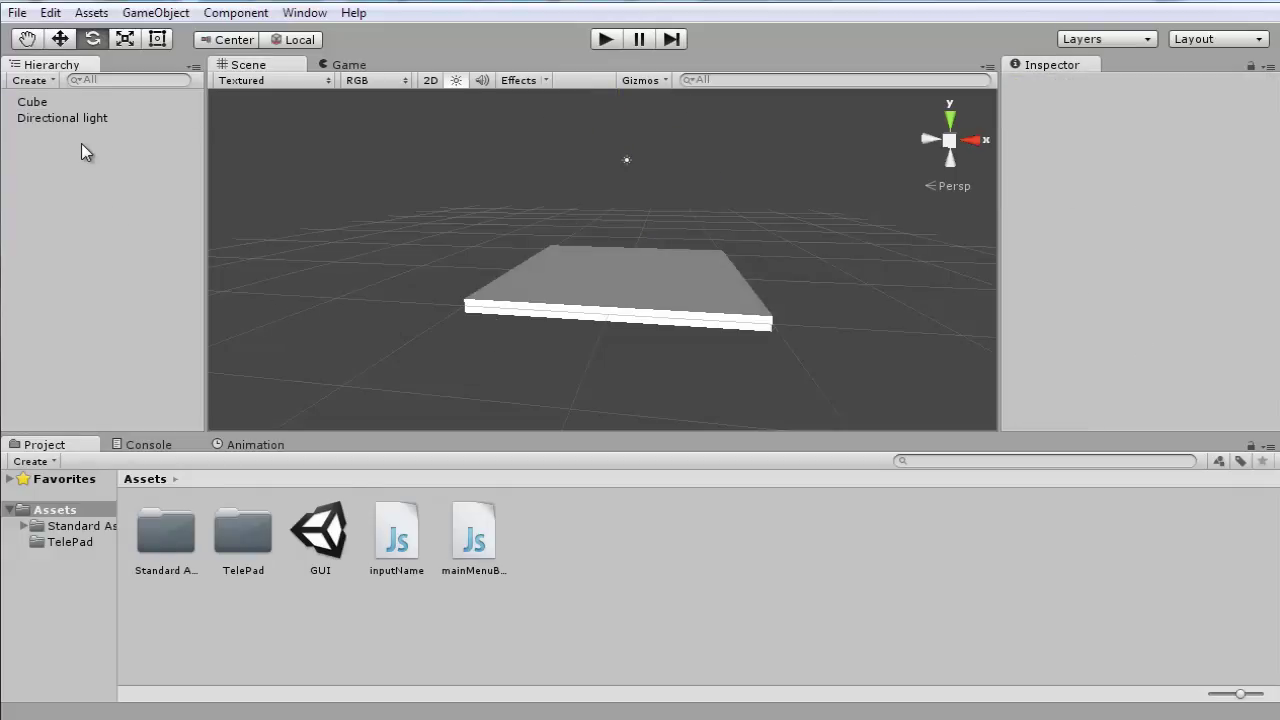
# Parent Directional light under the Cube and rename the Cube to Floor
pyautogui.moveTo(66, 122); pyautogui.dragTo(72, 102)
pyautogui.click(78, 105)
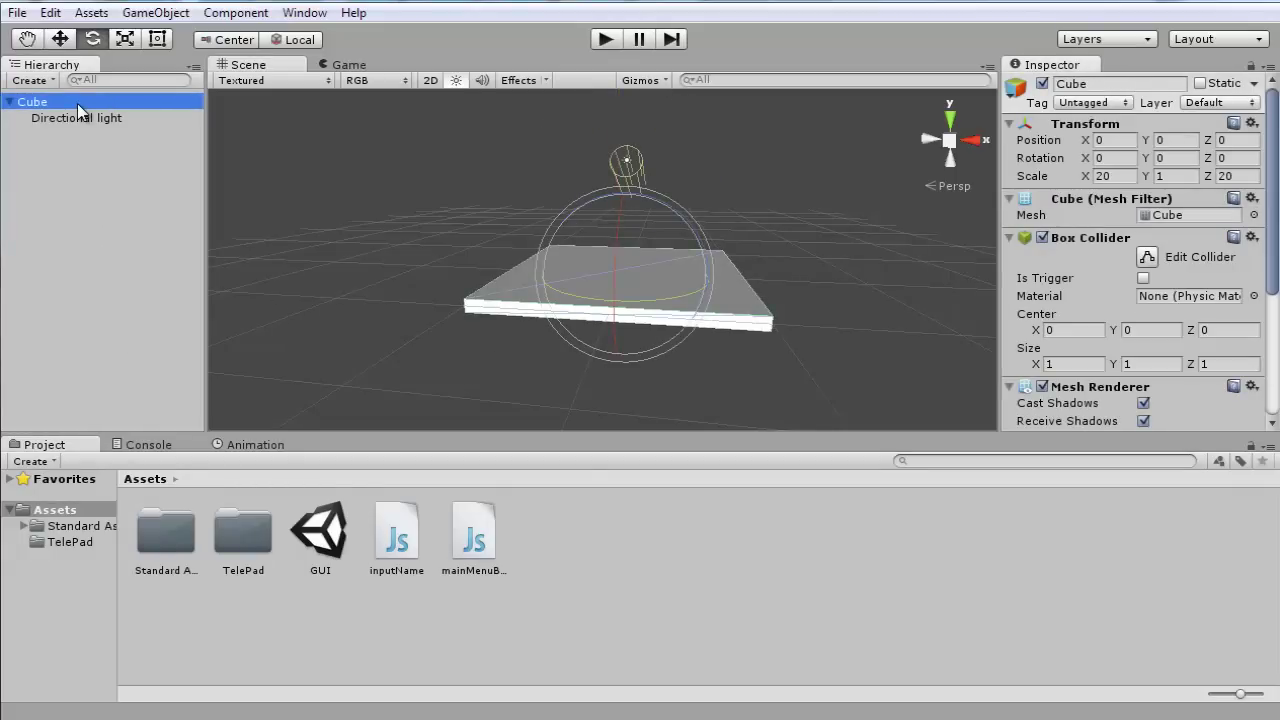
pyautogui.click(79, 102)
pyautogui.write('Floor')
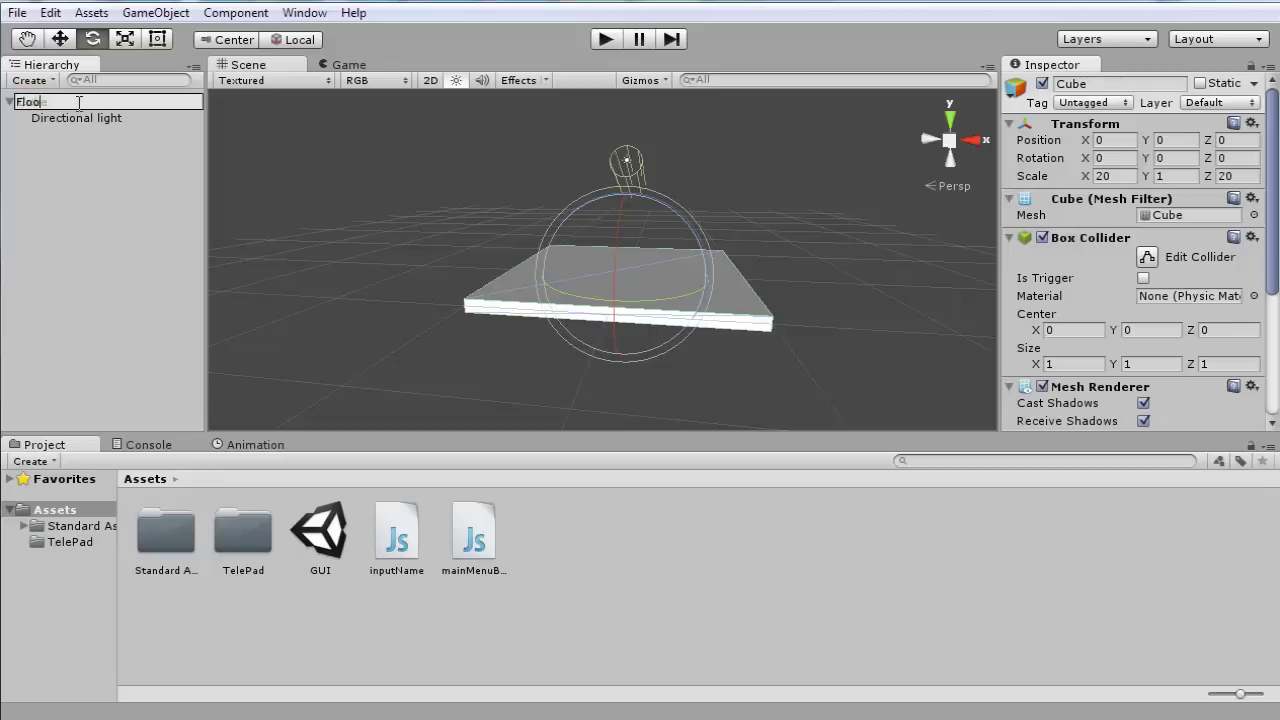
pyautogui.press('Return')
# Drop the First Person Controller from Standard Assets > Character Controllers onto the floor
pyautogui.keyDown('alt'); pyautogui.moveTo(631, 305); pyautogui.dragTo(380, 330); pyautogui.keyUp('alt')
pyautogui.doubleClick(145, 539)
pyautogui.doubleClick(173, 536)
pyautogui.moveTo(316, 530); pyautogui.dragTo(557, 219)
pyautogui.moveTo(568, 284); pyautogui.dragTo(562, 184)
pyautogui.press('w')
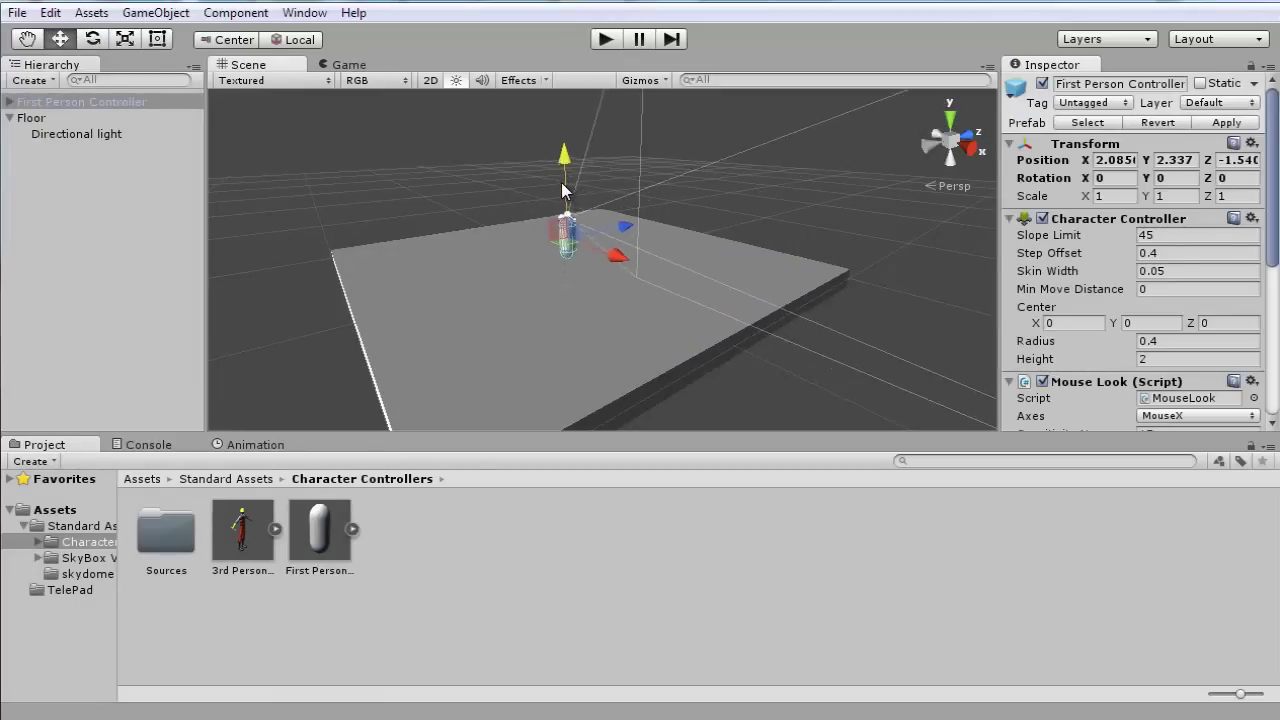
# Collapse the Character Motor, Mouse Look and FPSInput Controller components and switch the Scene to 2D
pyautogui.click(86, 507)
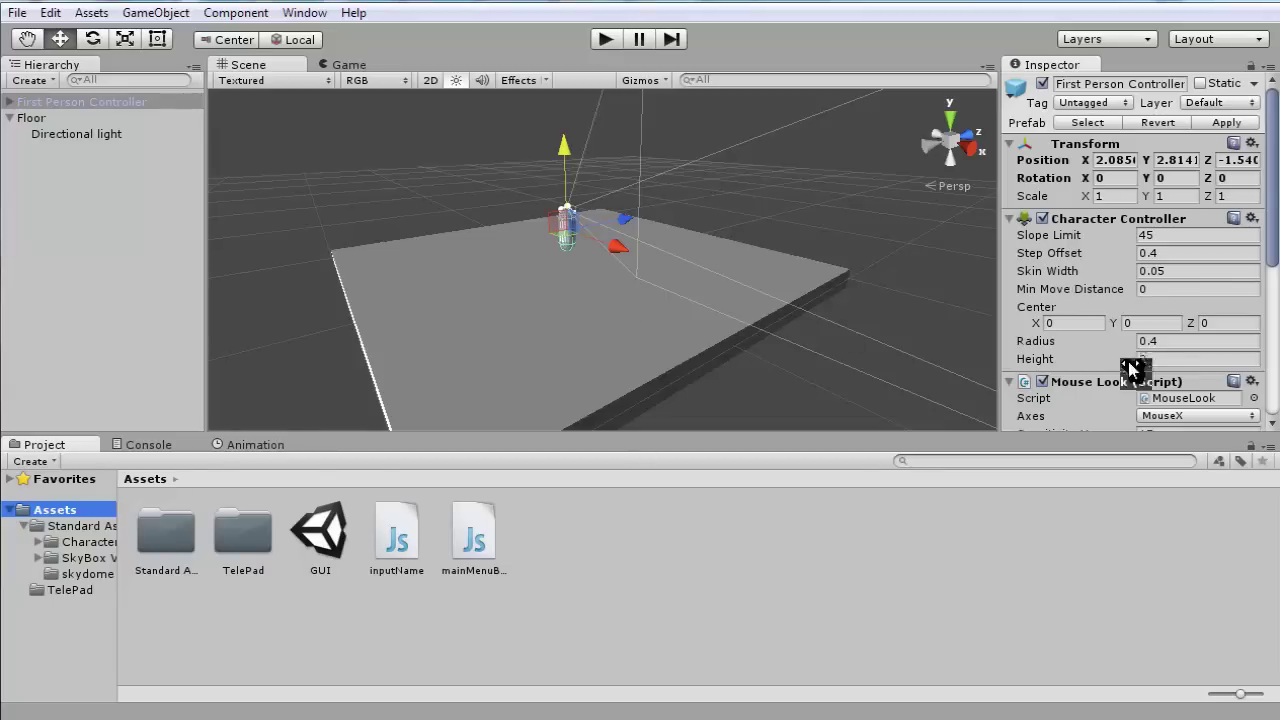
pyautogui.scroll(-5, 1119, 374)
pyautogui.scroll(-2, 1100, 197)
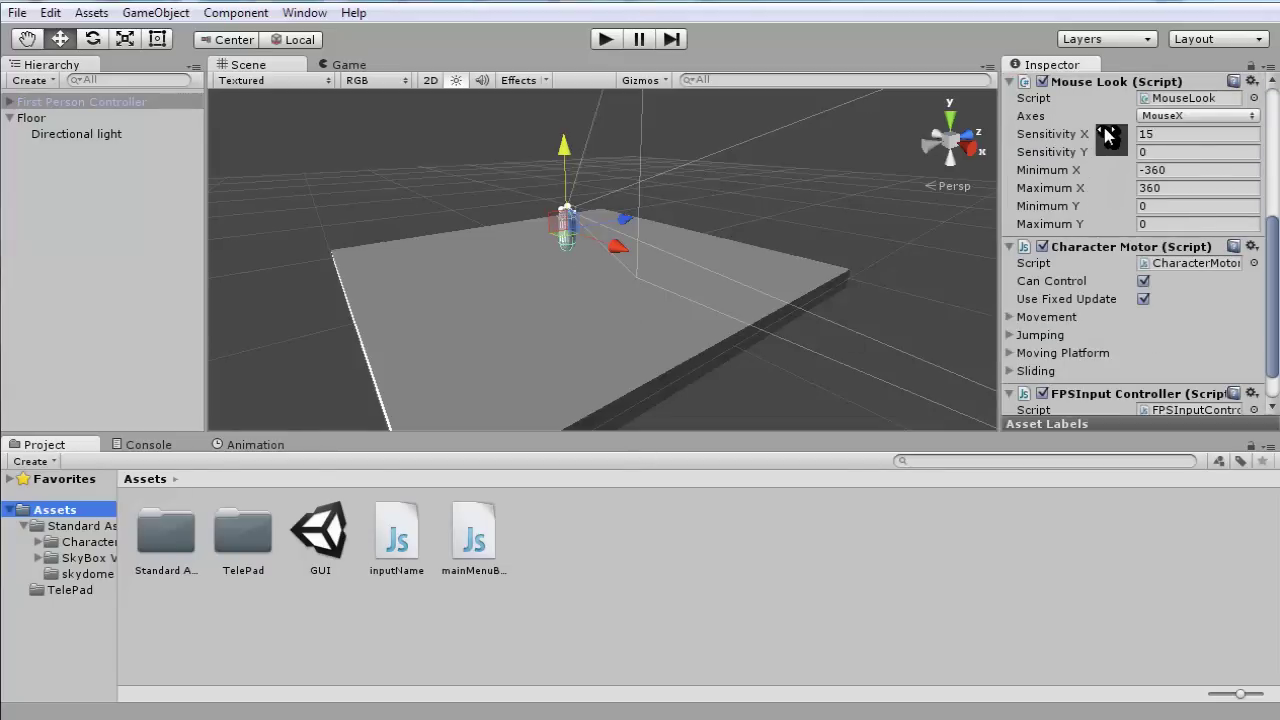
pyautogui.scroll(-1, 1107, 140)
pyautogui.scroll(6, 1108, 150)
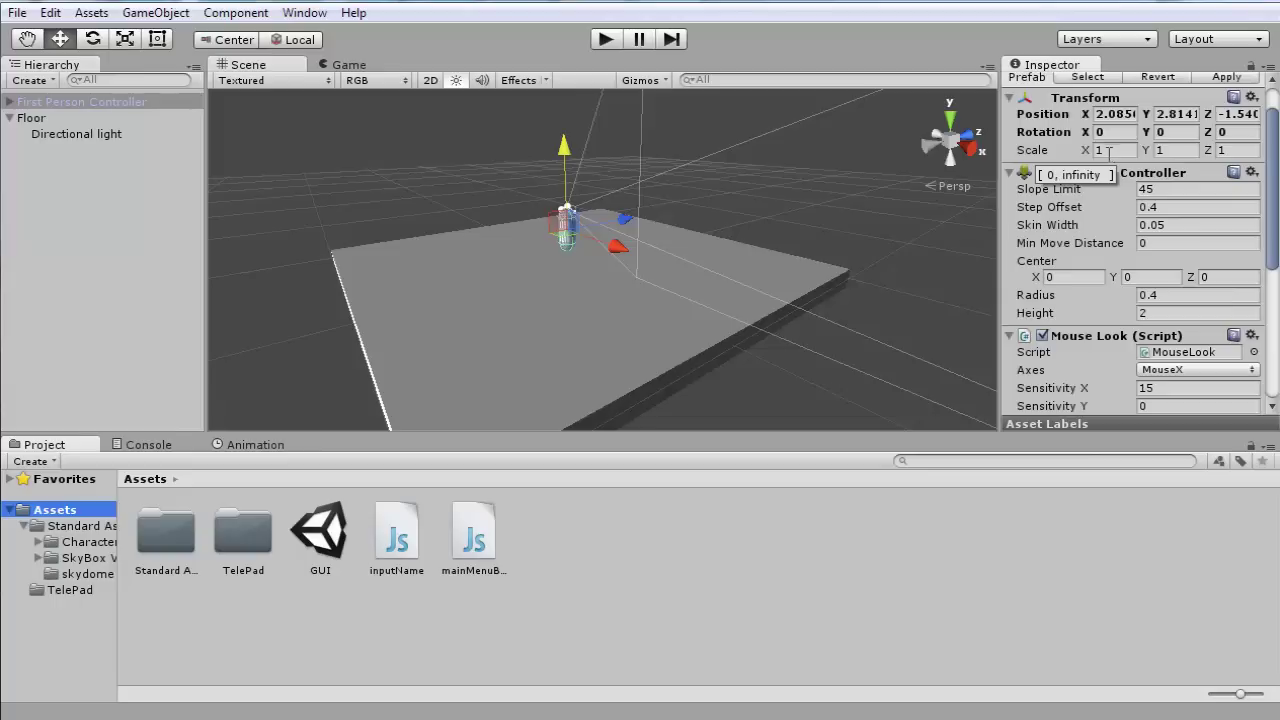
pyautogui.scroll(-4, 1092, 278)
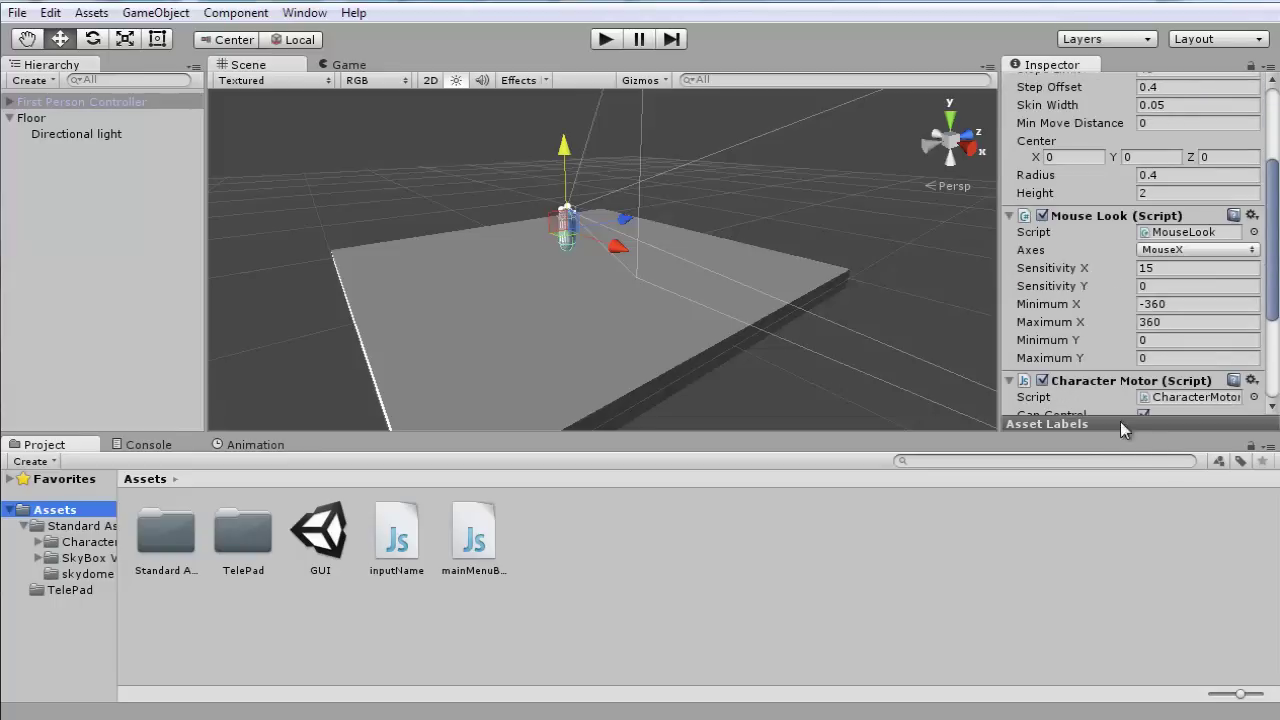
pyautogui.click(1010, 381)
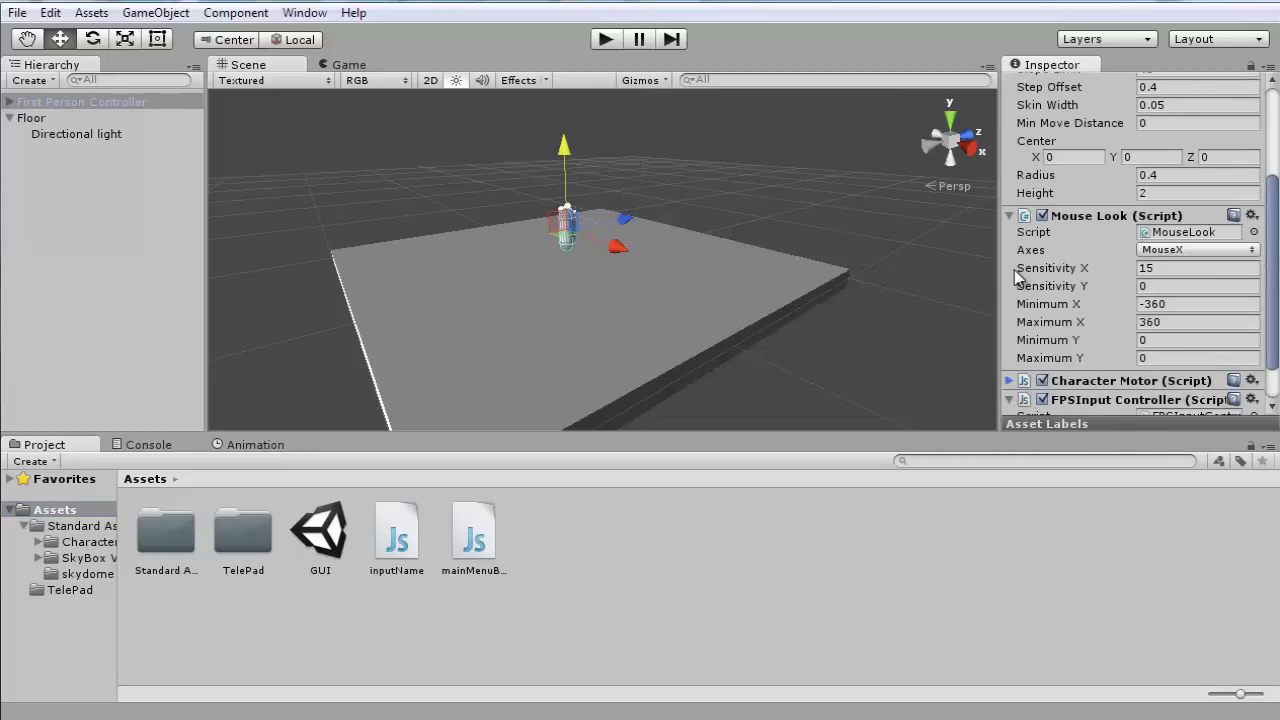
pyautogui.click(1010, 215)
pyautogui.click(1010, 347)
pyautogui.scroll(-1, 455, 250)
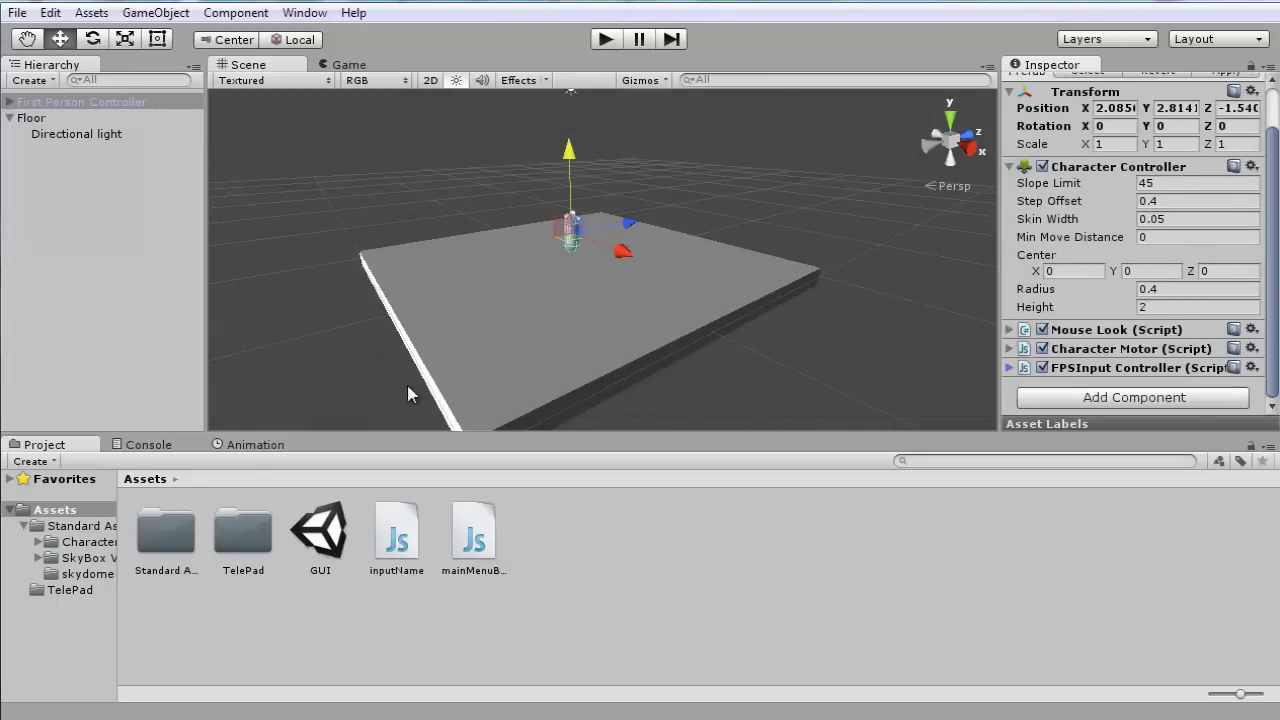
pyautogui.click(430, 81)
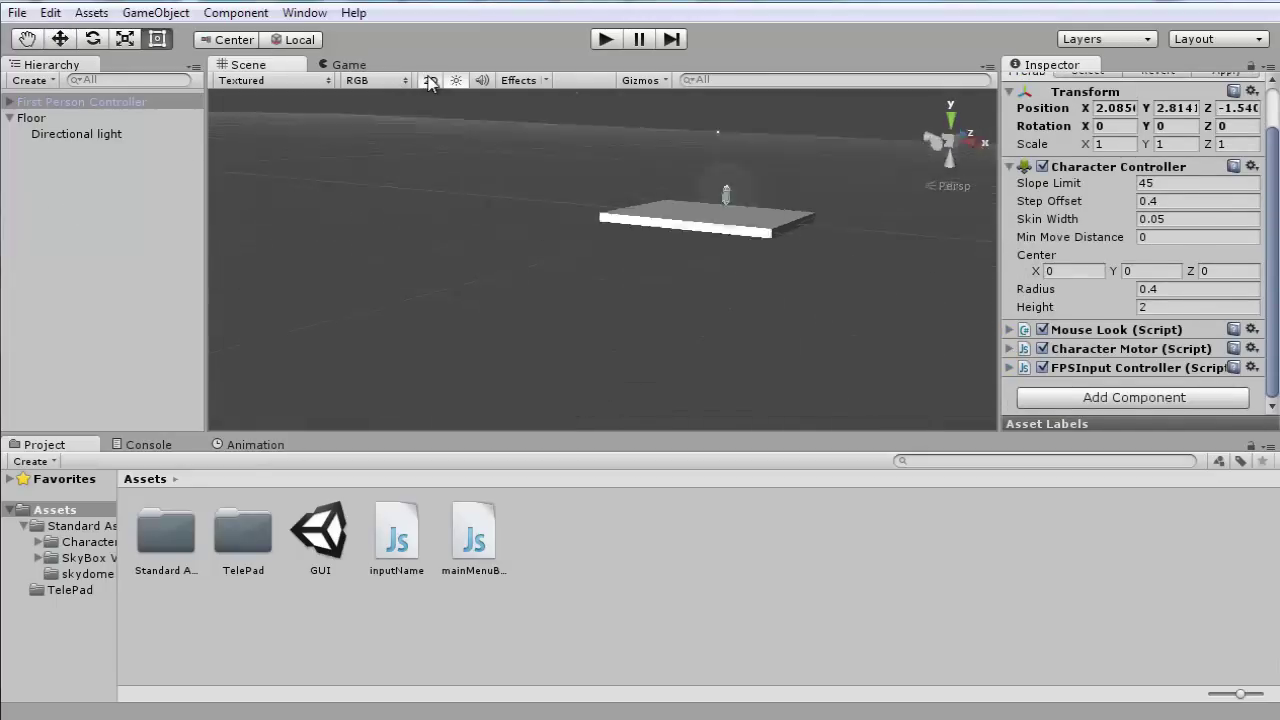
# Add a UI Canvas to the scene
pyautogui.click(141, 212)
pyautogui.rightClick(86, 212)
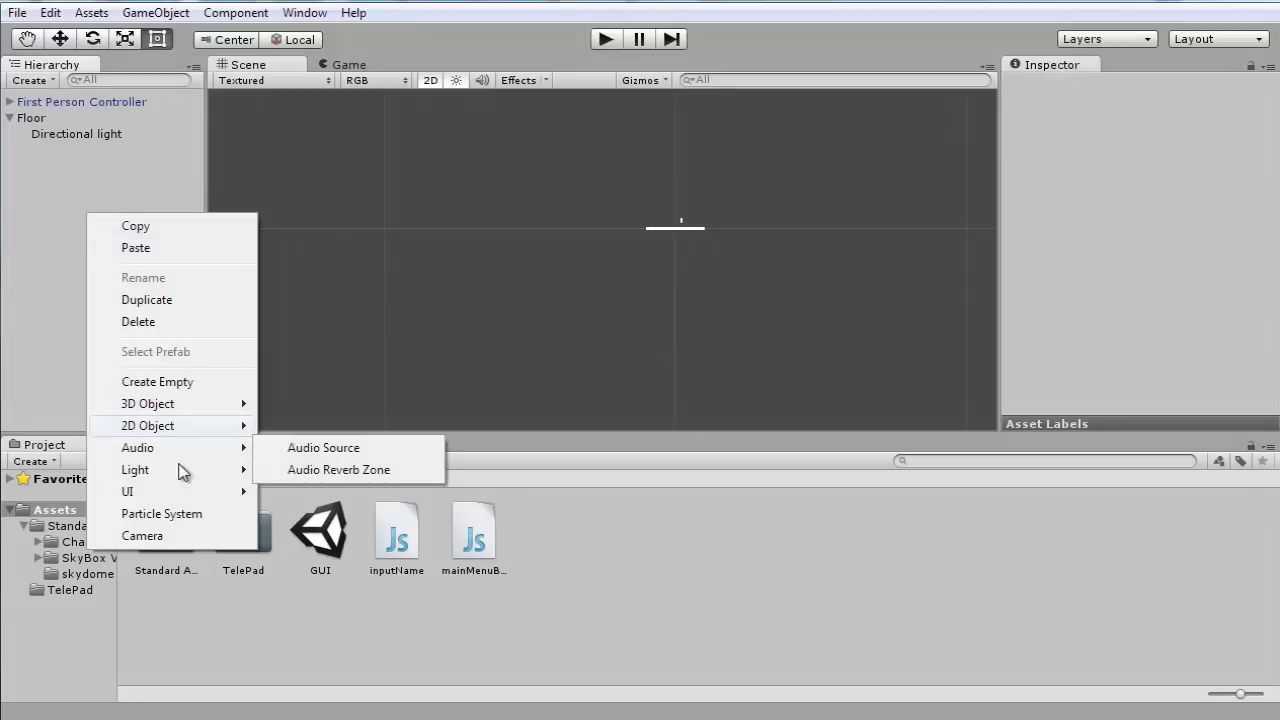
pyautogui.moveTo(222, 496)
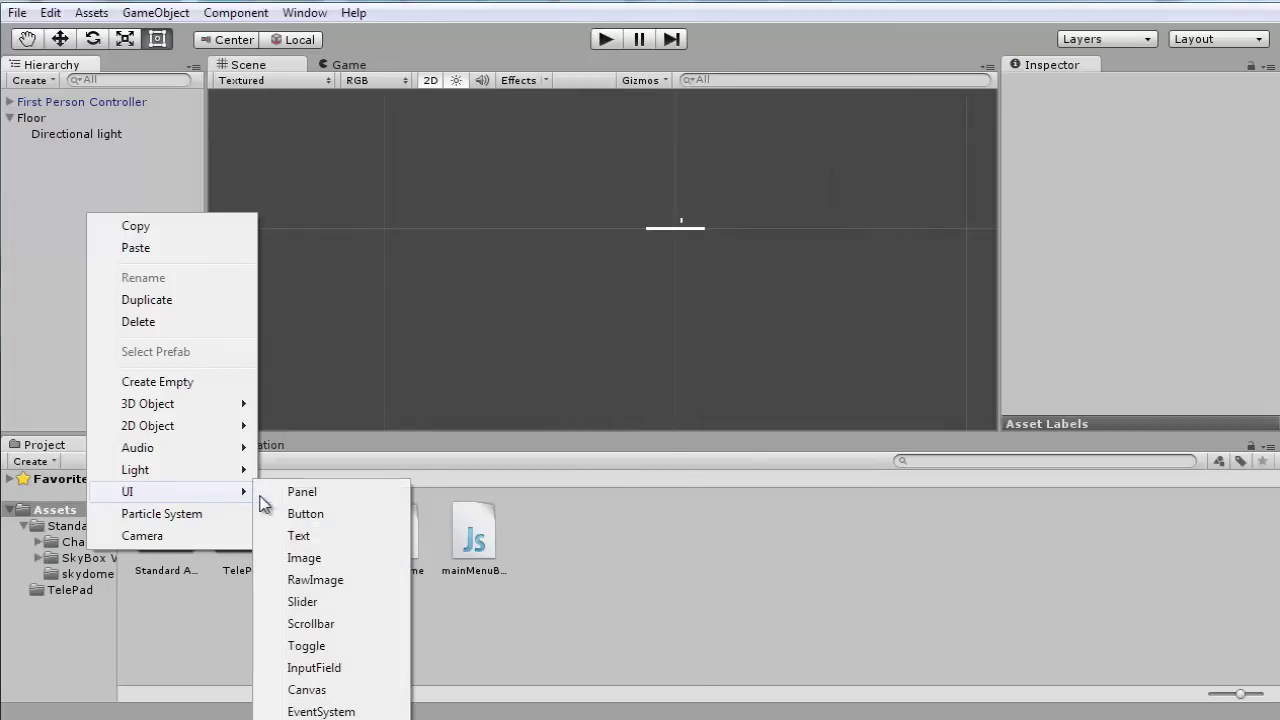
pyautogui.click(345, 695)
# Add a Panel under the Canvas and view it in the Game view
pyautogui.rightClick(82, 149)
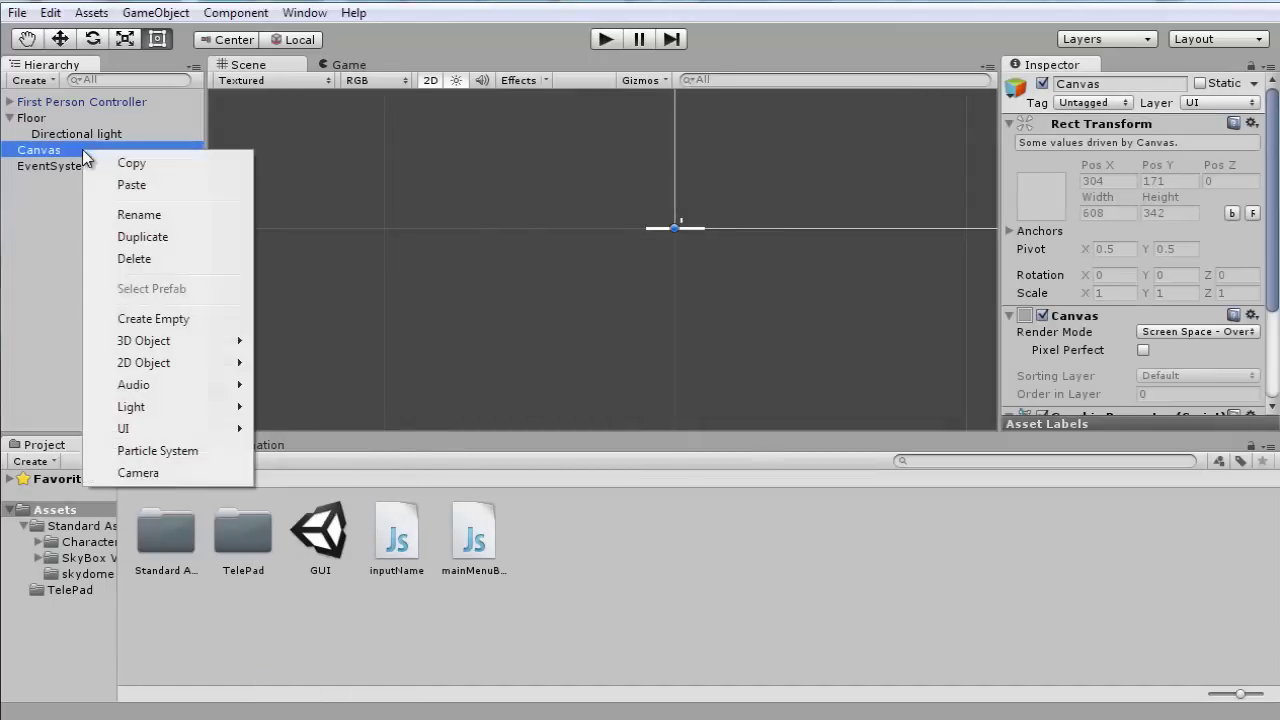
pyautogui.moveTo(175, 434)
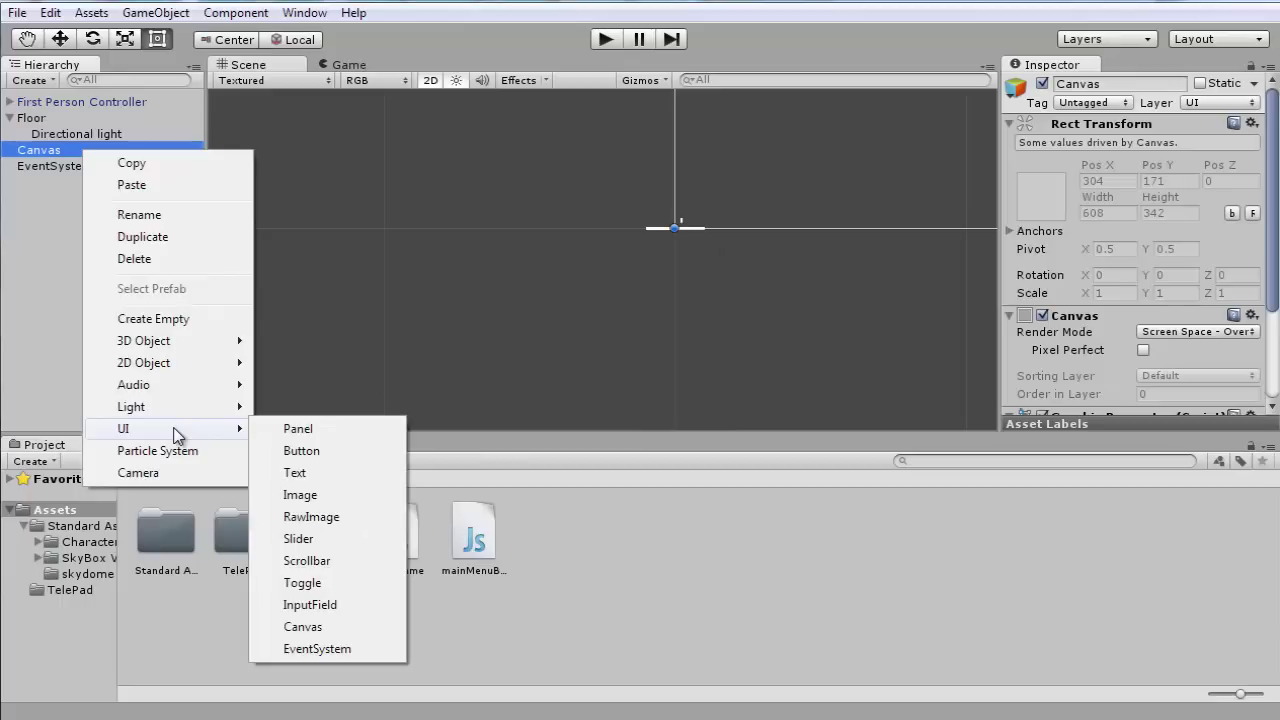
pyautogui.click(334, 432)
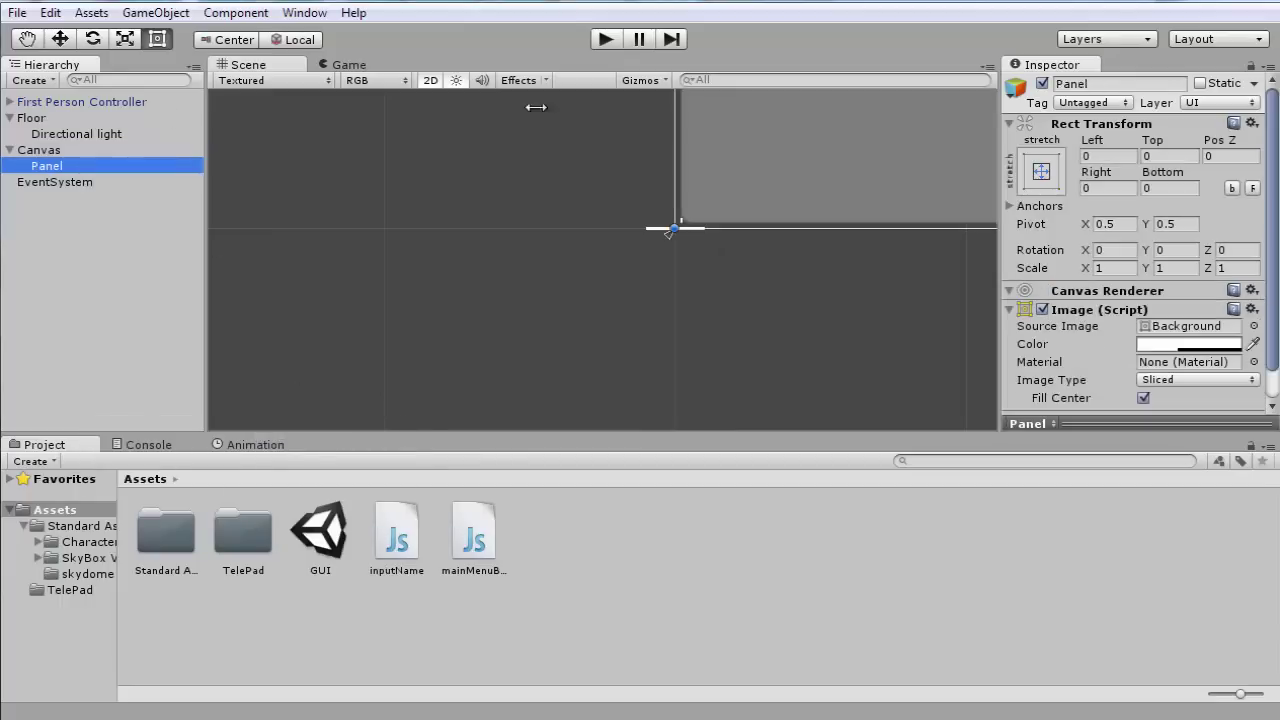
pyautogui.scroll(-5, 851, 204)
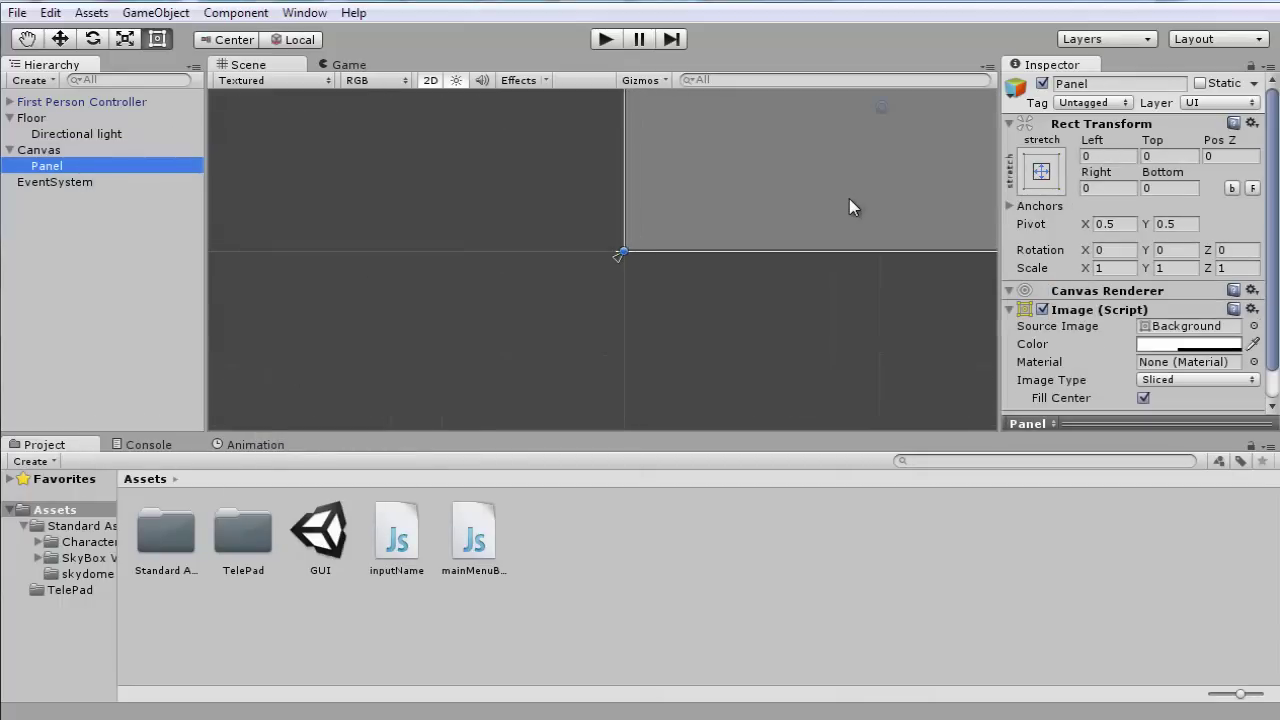
pyautogui.click(366, 64)
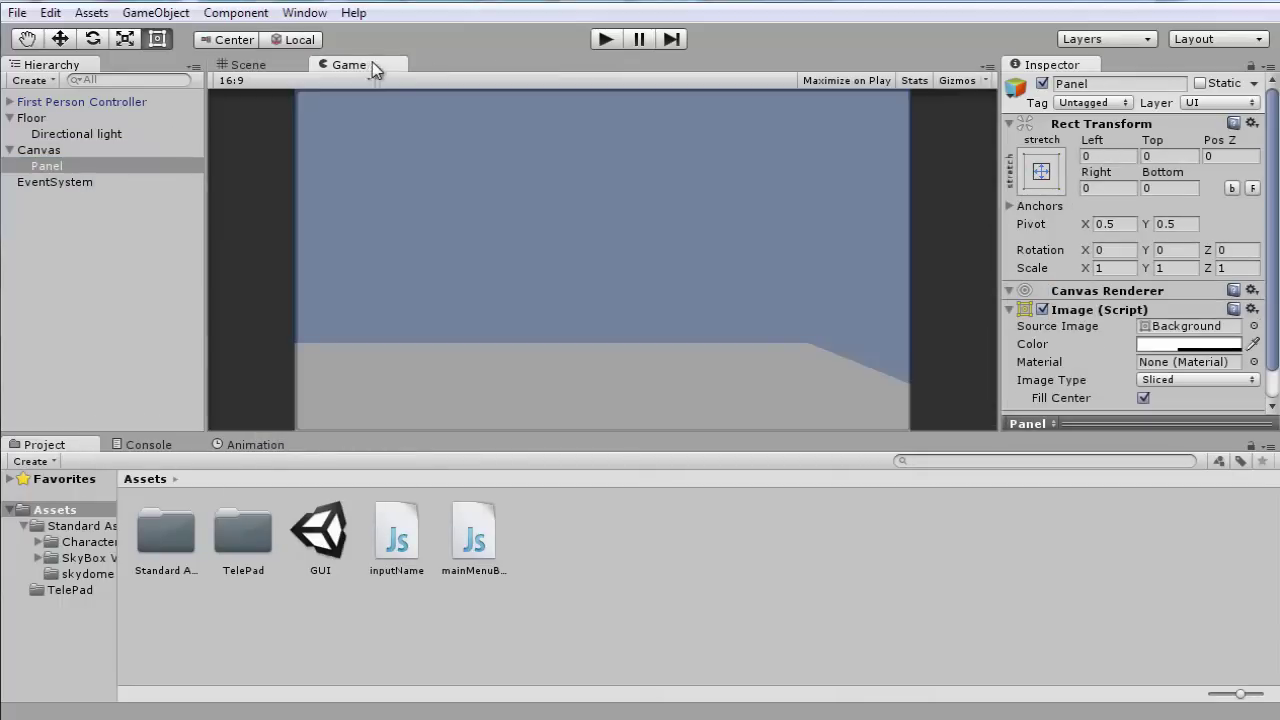
# Nudge the Panel and check it in the Game view, leaving Left and Right at 0
pyautogui.click(980, 80)
pyautogui.click(477, 77)
pyautogui.click(240, 80)
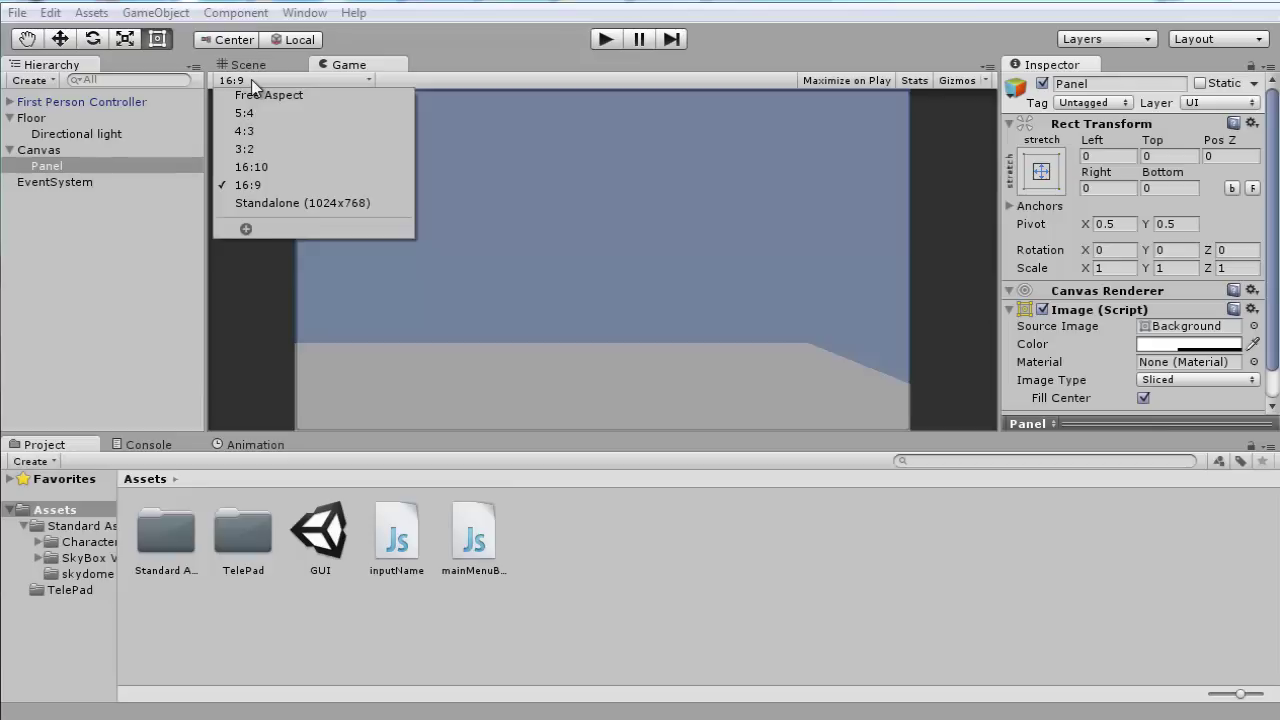
pyautogui.click(251, 81)
pyautogui.click(248, 64)
pyautogui.moveTo(730, 207)
pyautogui.mouseDown()
pyautogui.moveTo(711, 297)
pyautogui.moveTo(757, 211)
pyautogui.moveTo(743, 217)
pyautogui.mouseUp()
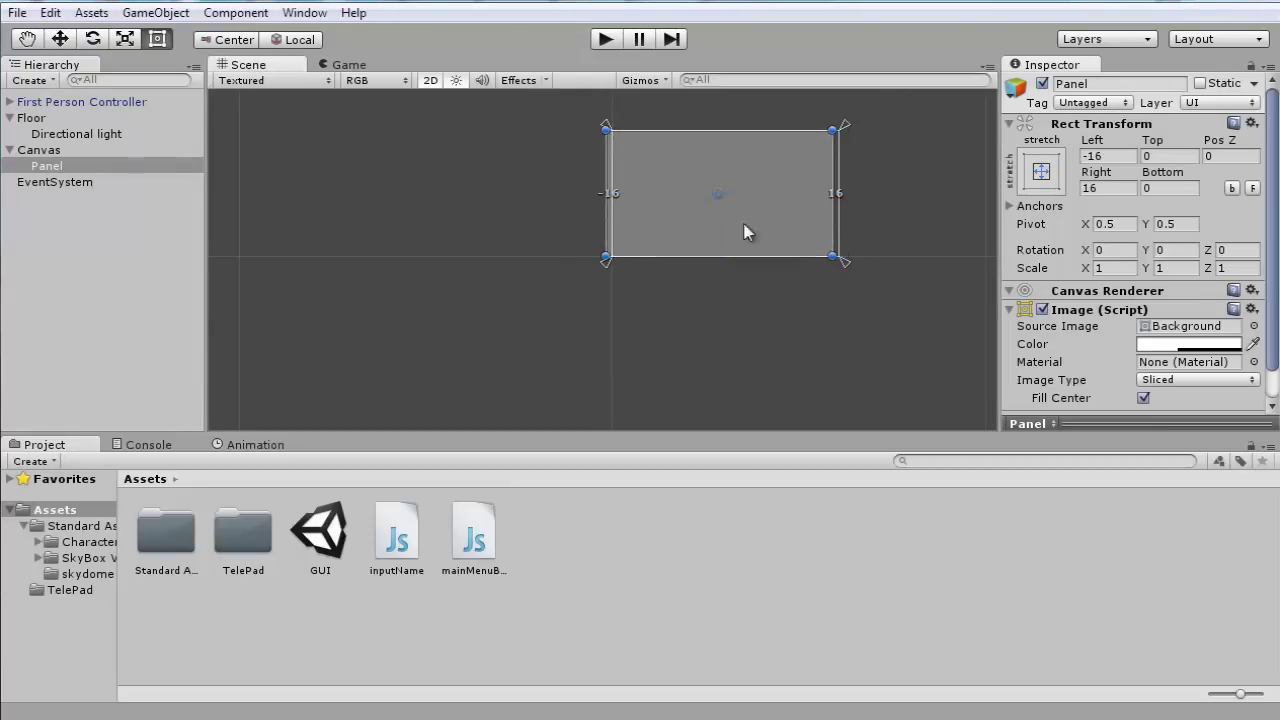
pyautogui.click(352, 64)
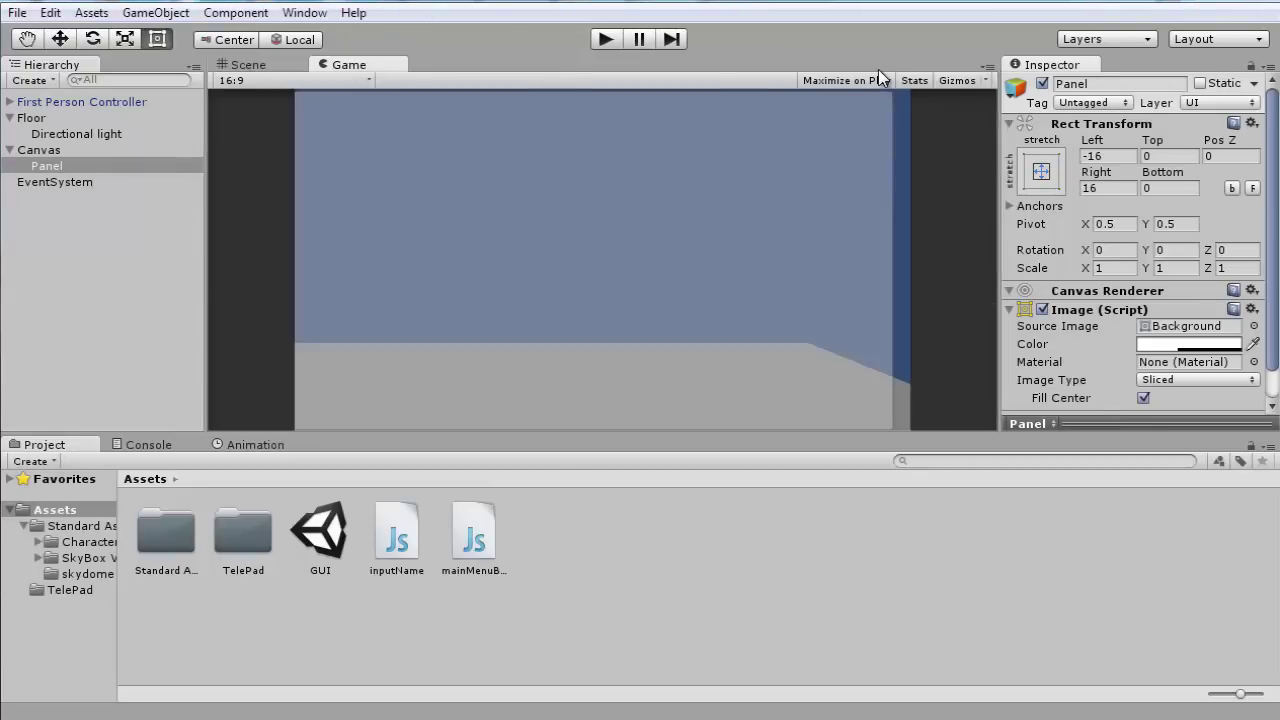
pyautogui.click(246, 64)
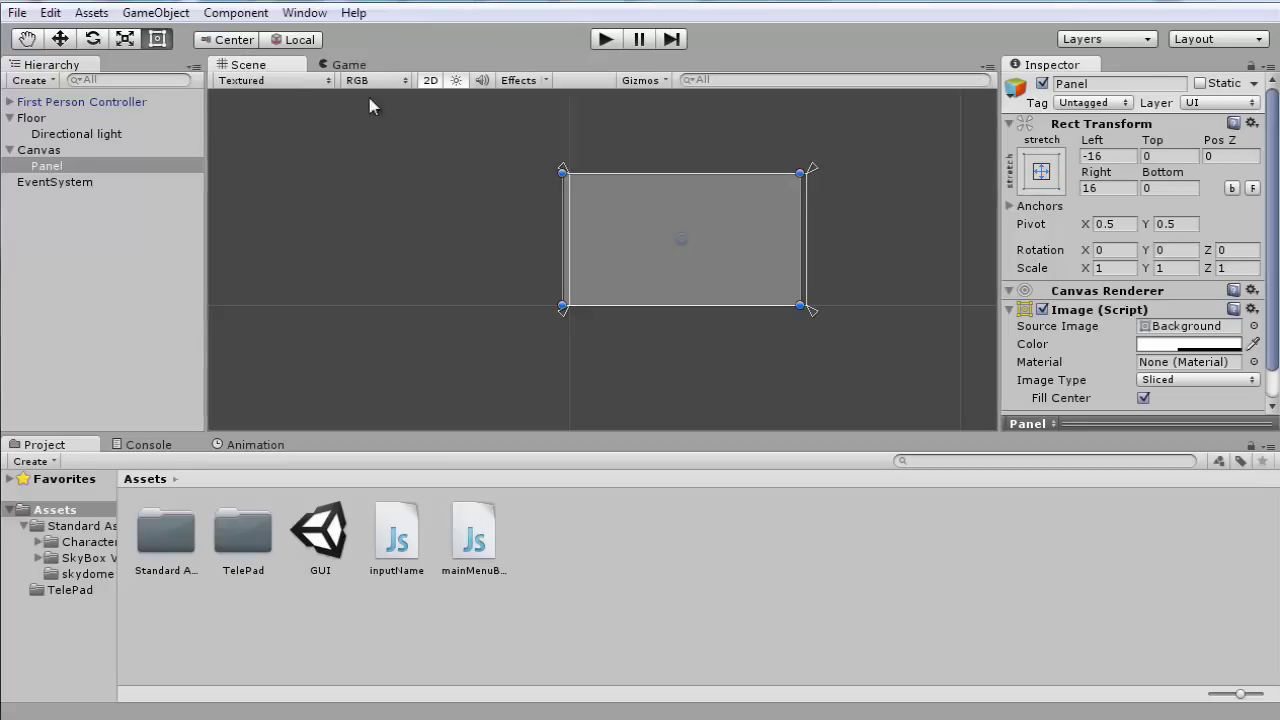
pyautogui.moveTo(654, 226); pyautogui.dragTo(663, 229)
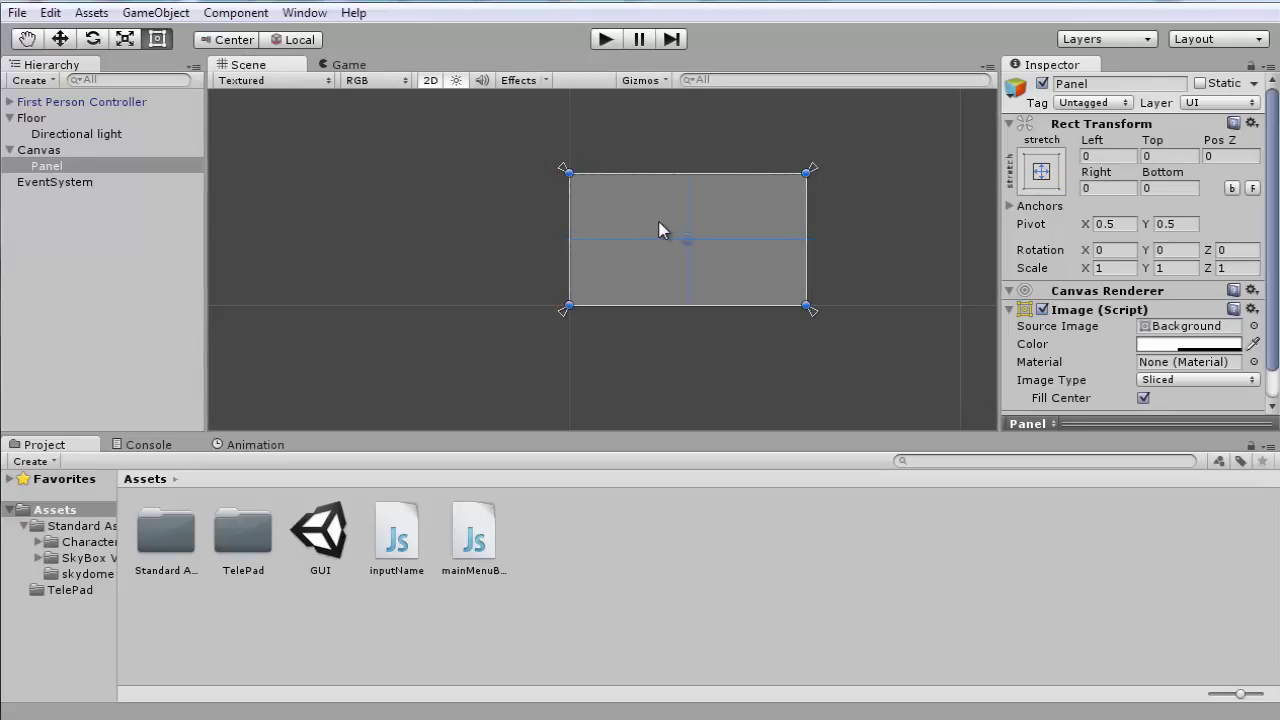
pyautogui.click(348, 64)
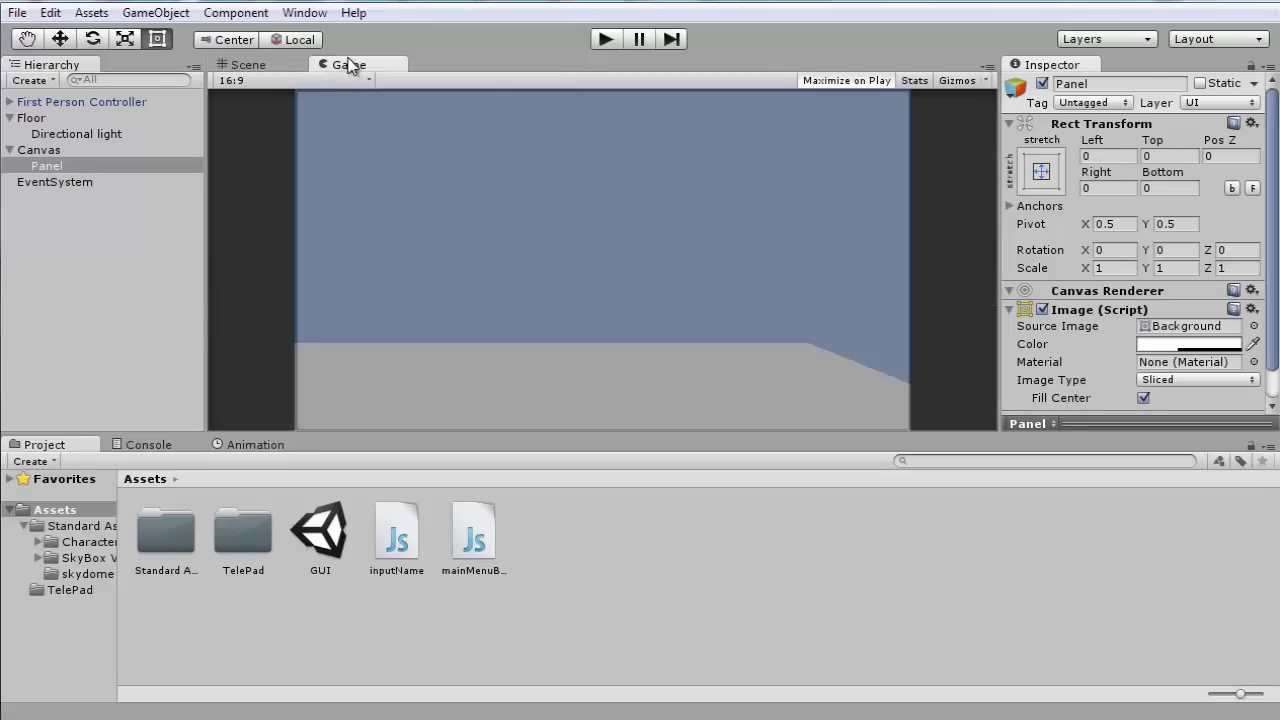
pyautogui.click(245, 65)
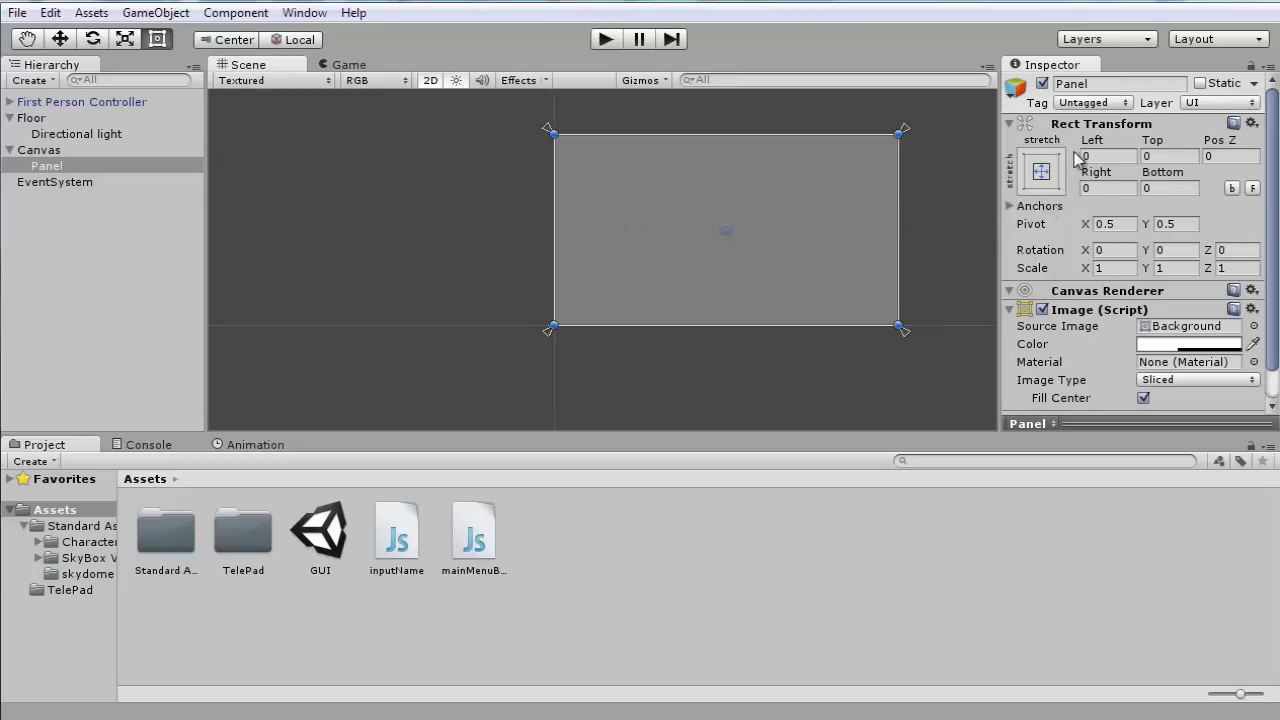
# Anchor the Panel middle-centre, set its width to 200, and run the game
pyautogui.click(1041, 171)
pyautogui.click(1153, 371)
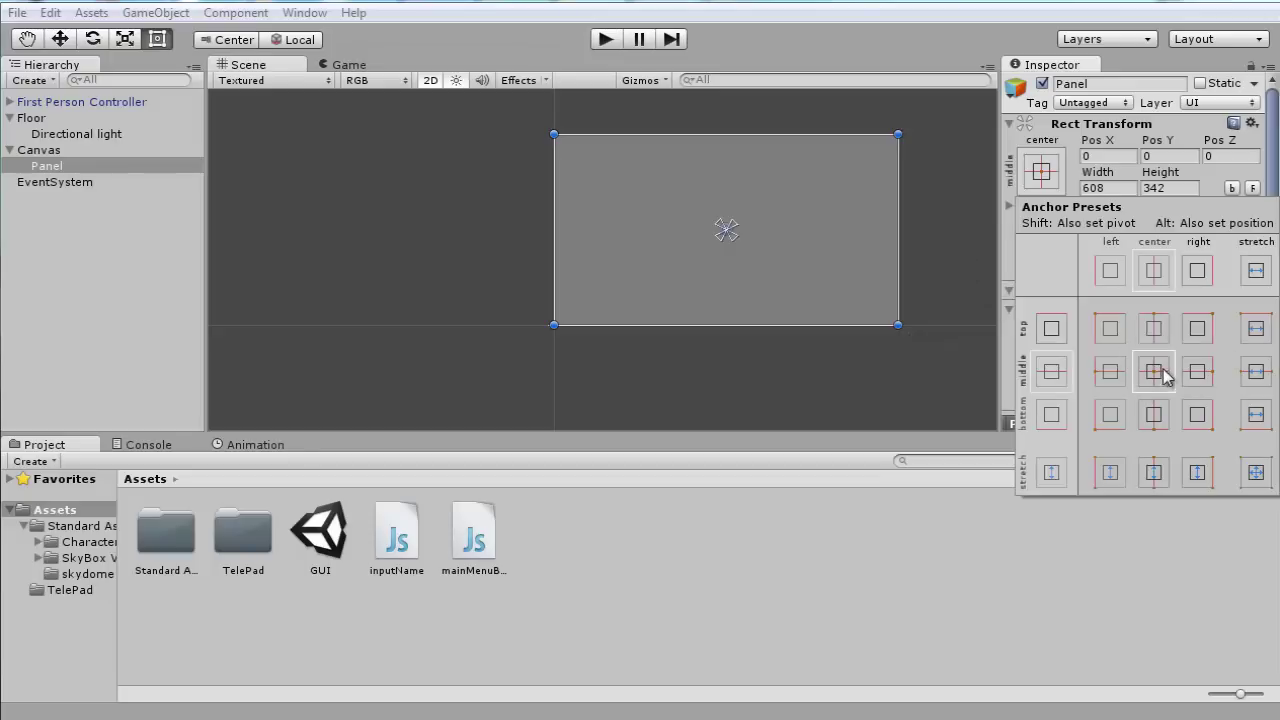
pyautogui.click(1041, 176)
pyautogui.click(1128, 187)
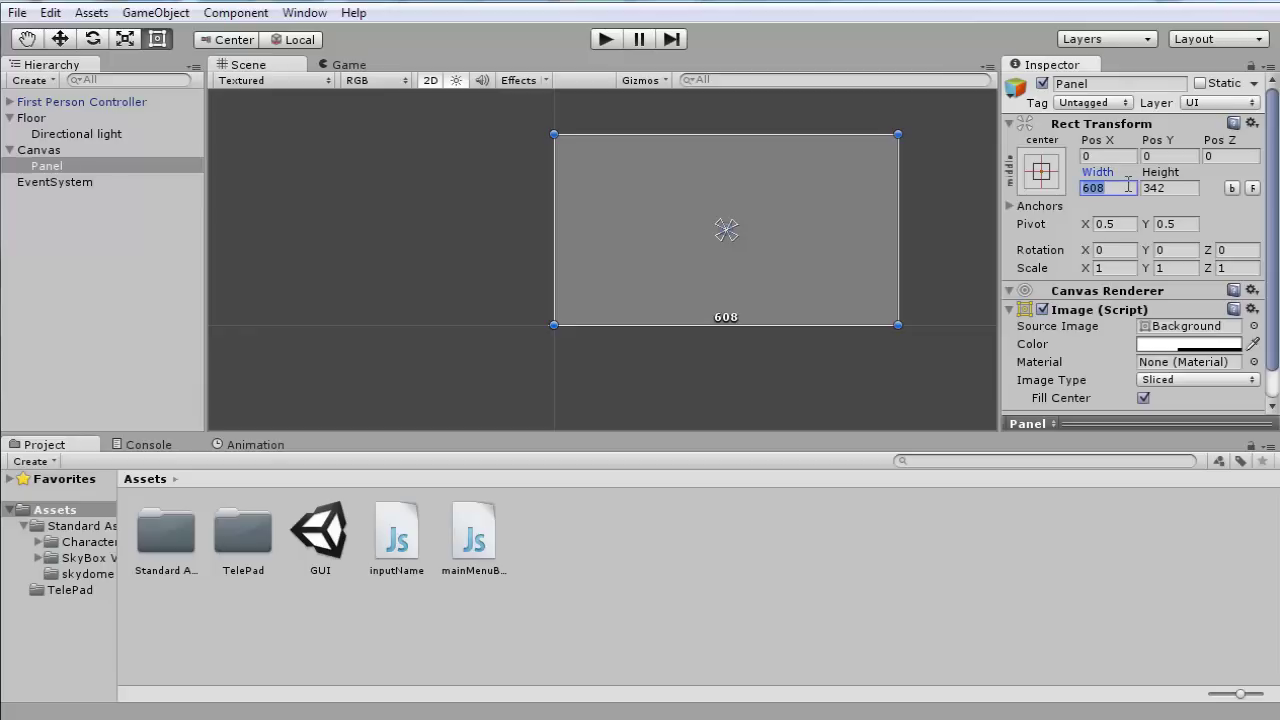
pyautogui.write('200')
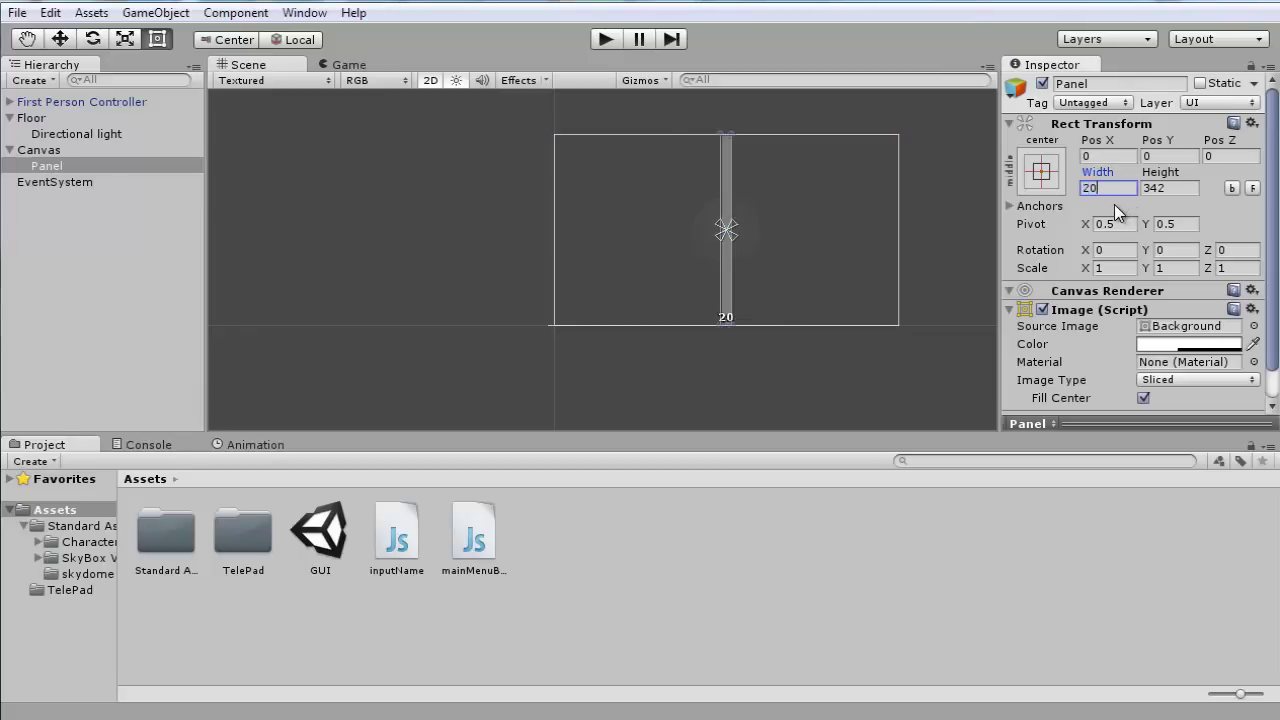
pyautogui.click(375, 67)
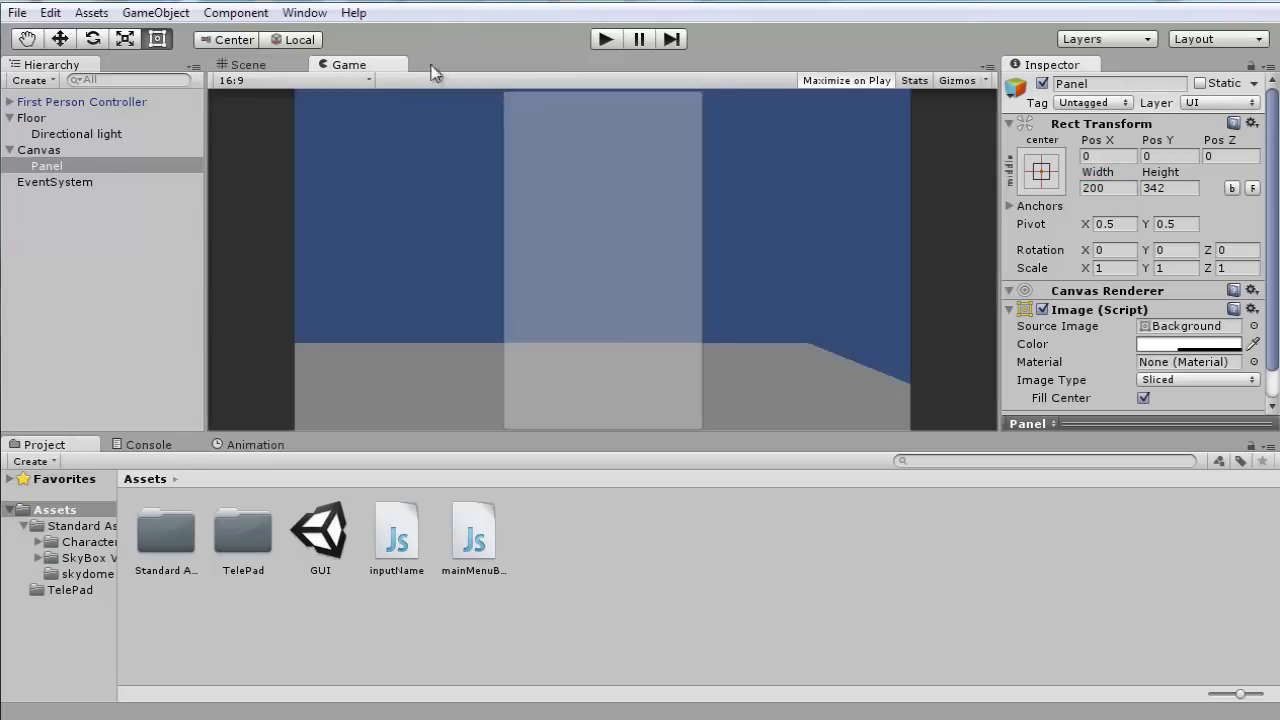
pyautogui.click(608, 39)
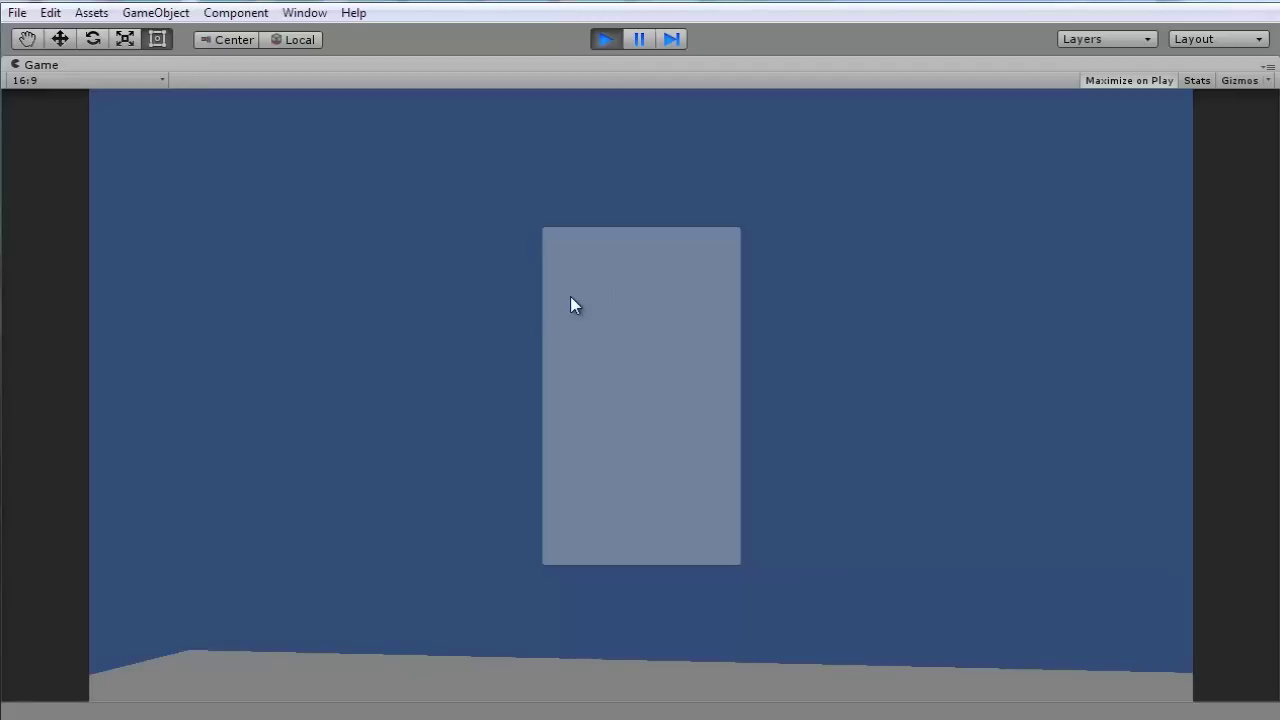
pyautogui.hotkey('ctrl', 'p')
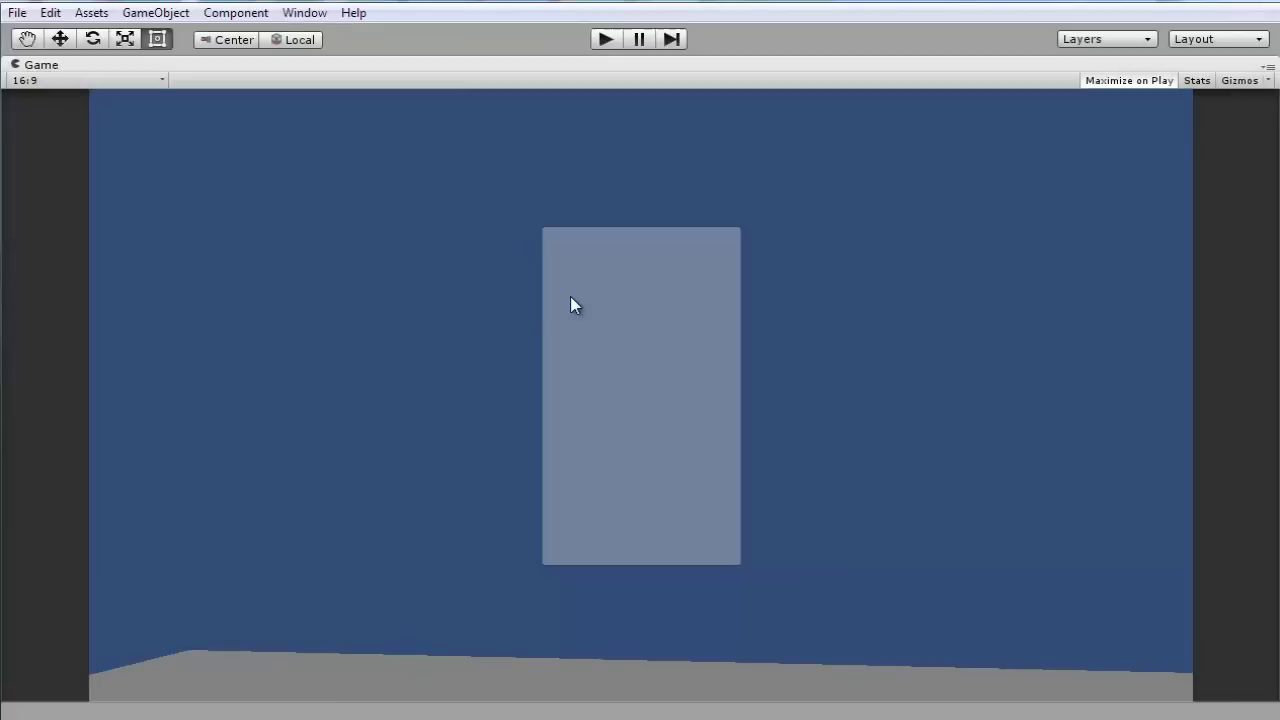
pyautogui.click(1115, 187)
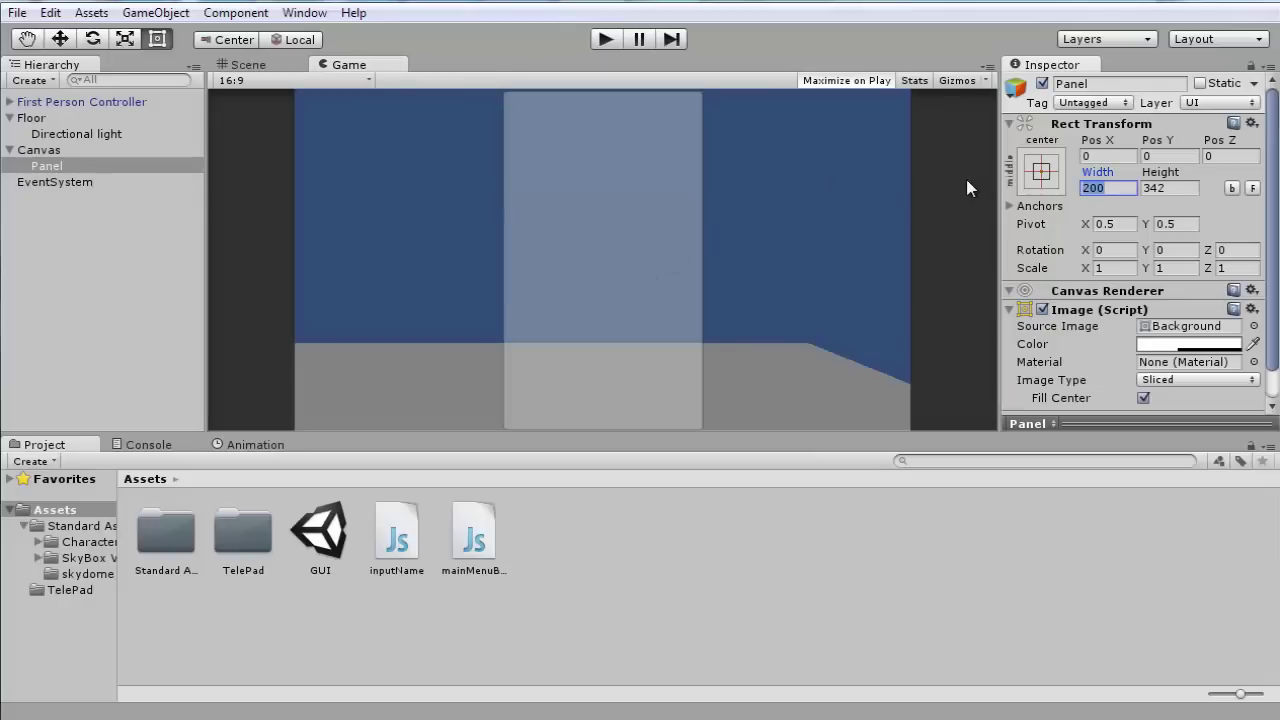
# Resize the Panel to 300 × 400, test it in Play mode, then return to Scene view
pyautogui.write('300')
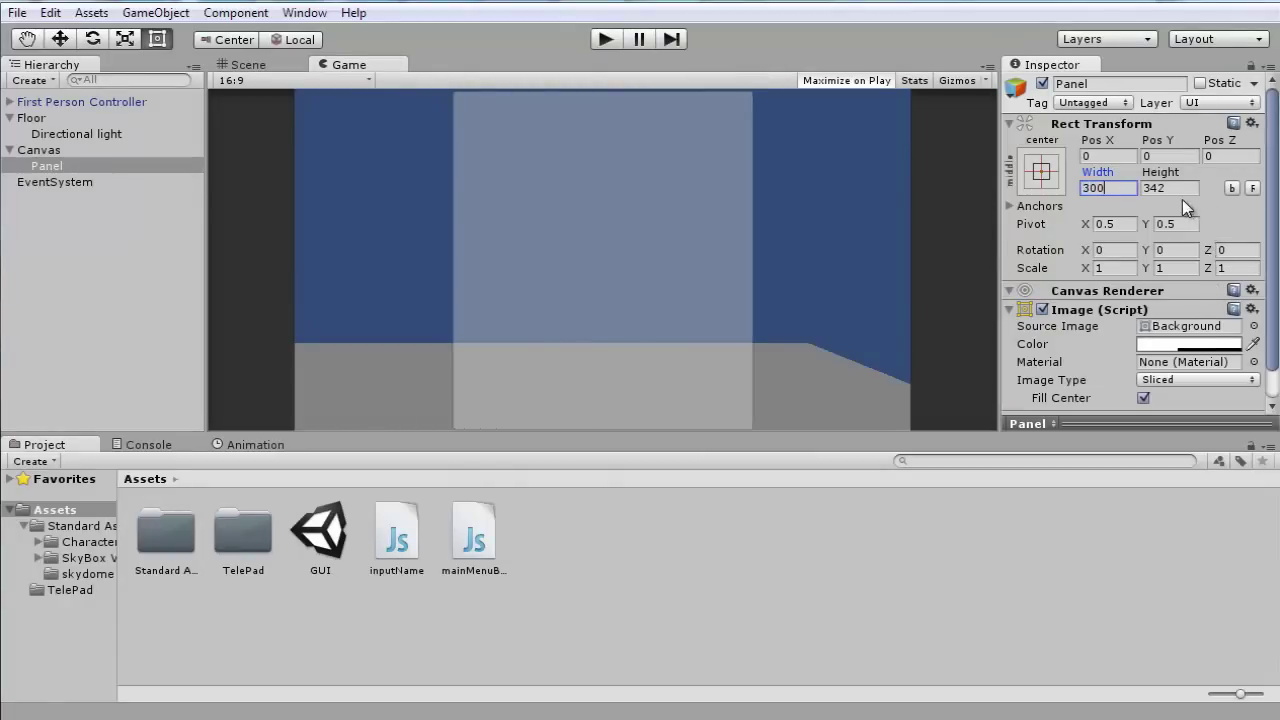
pyautogui.write('400')
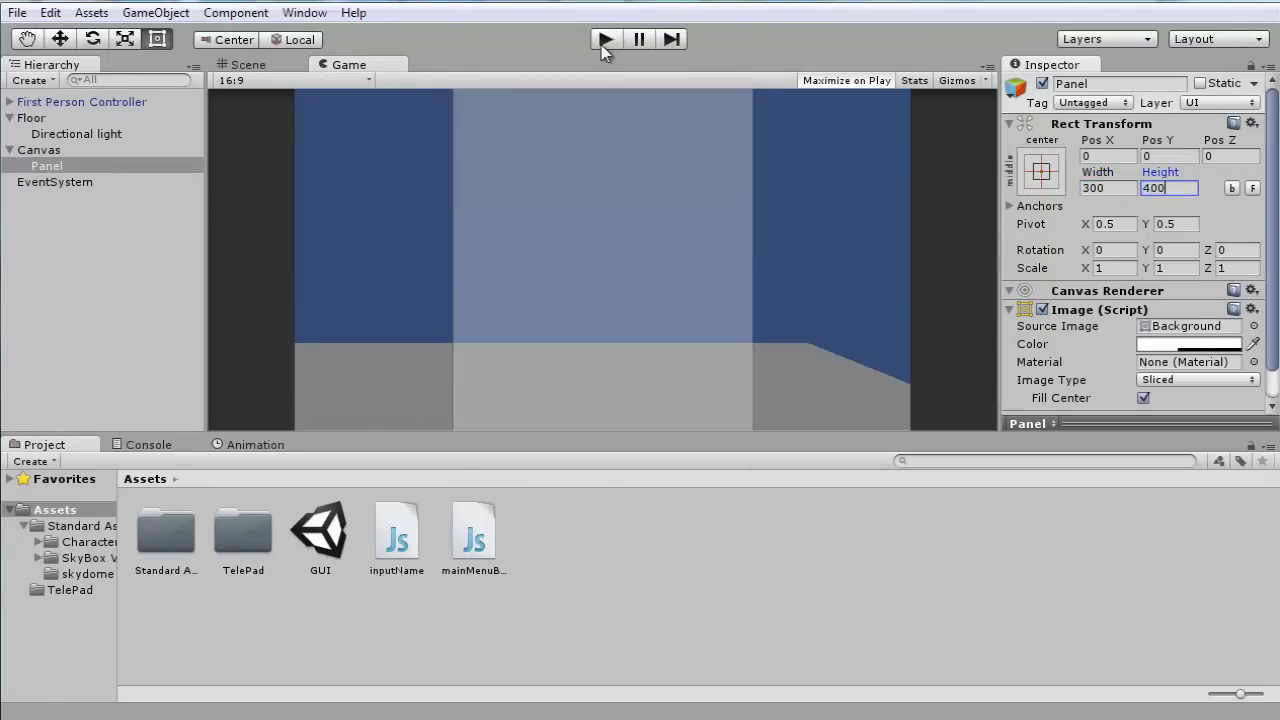
pyautogui.click(603, 44)
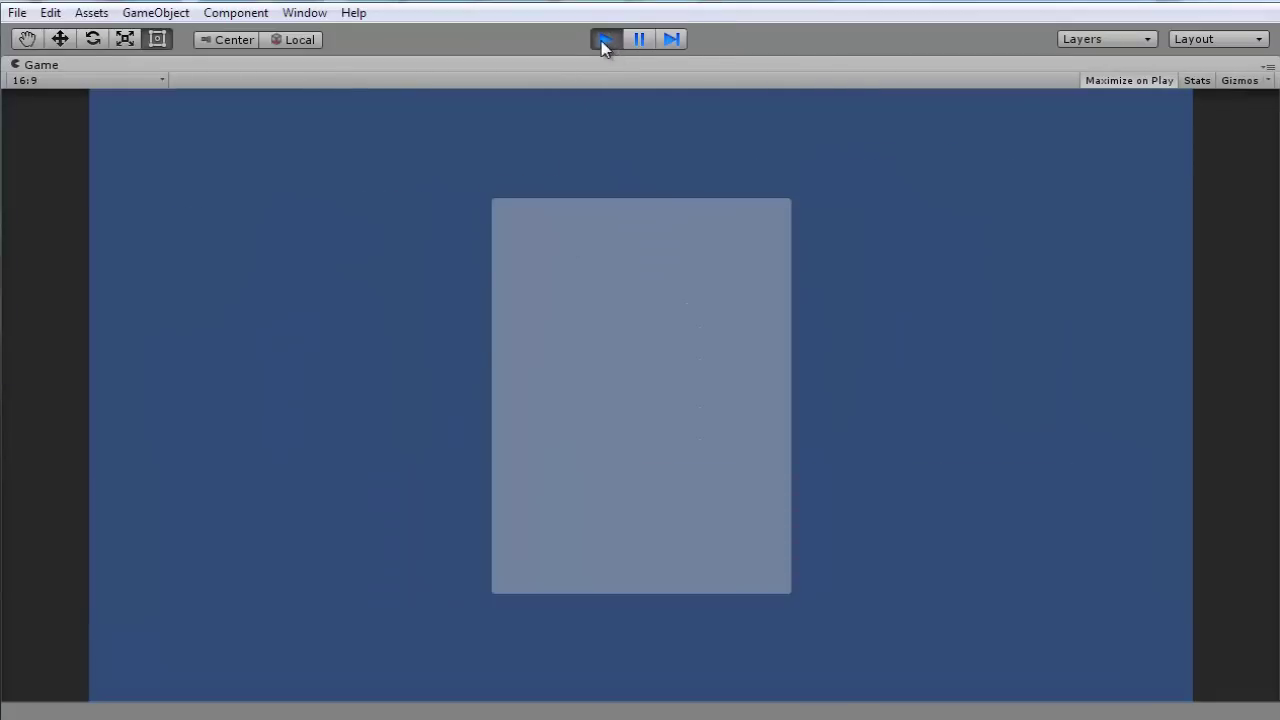
pyautogui.click(605, 40)
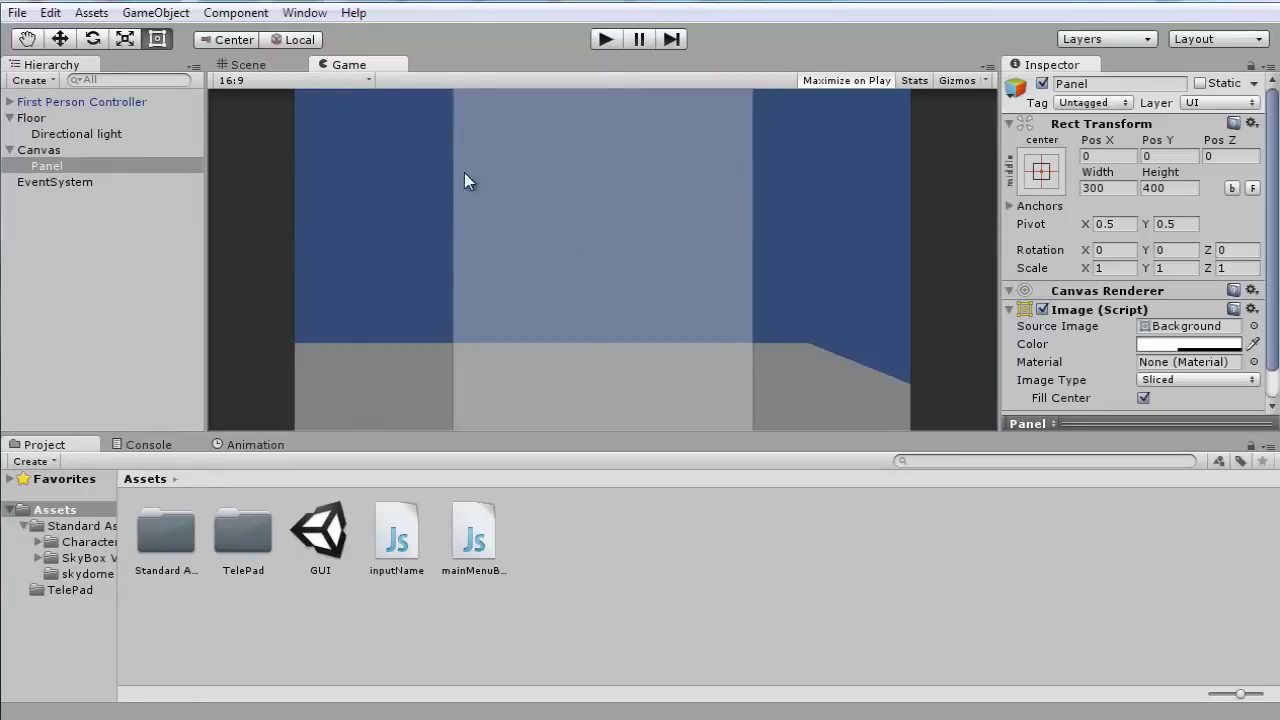
pyautogui.click(250, 64)
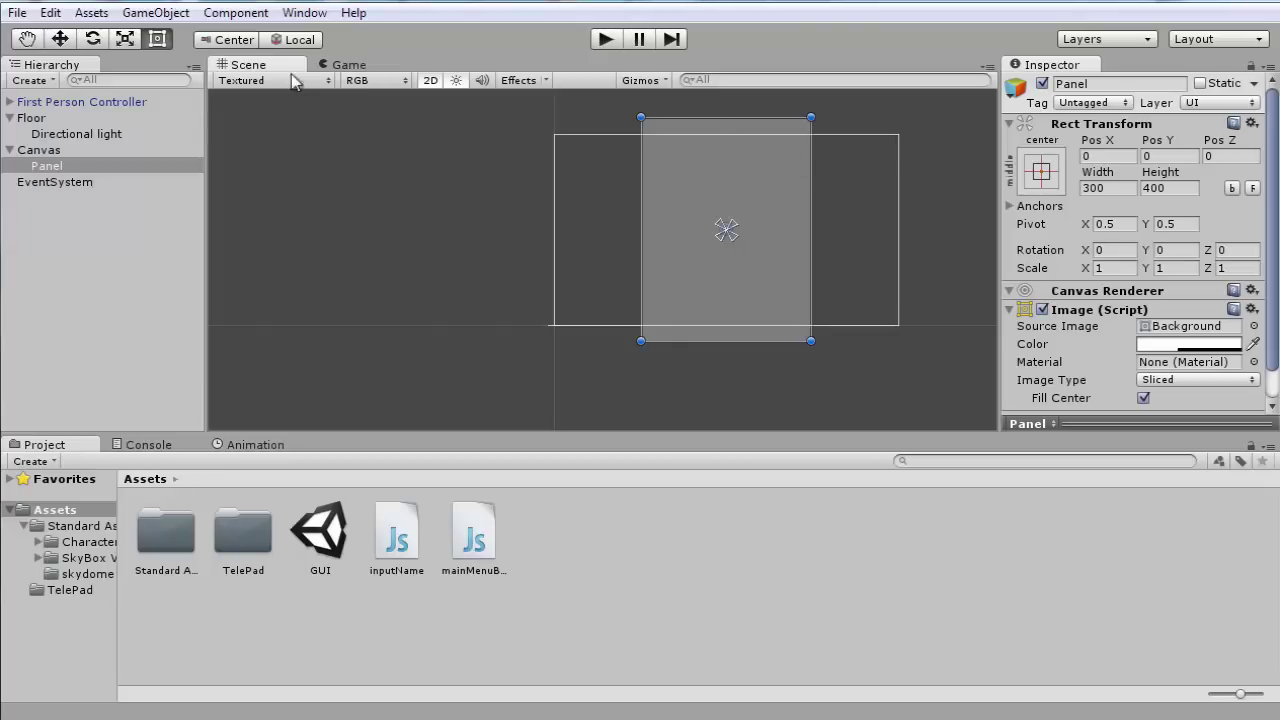
# Colour the Panel's Image a near-black dark red
pyautogui.click(352, 65)
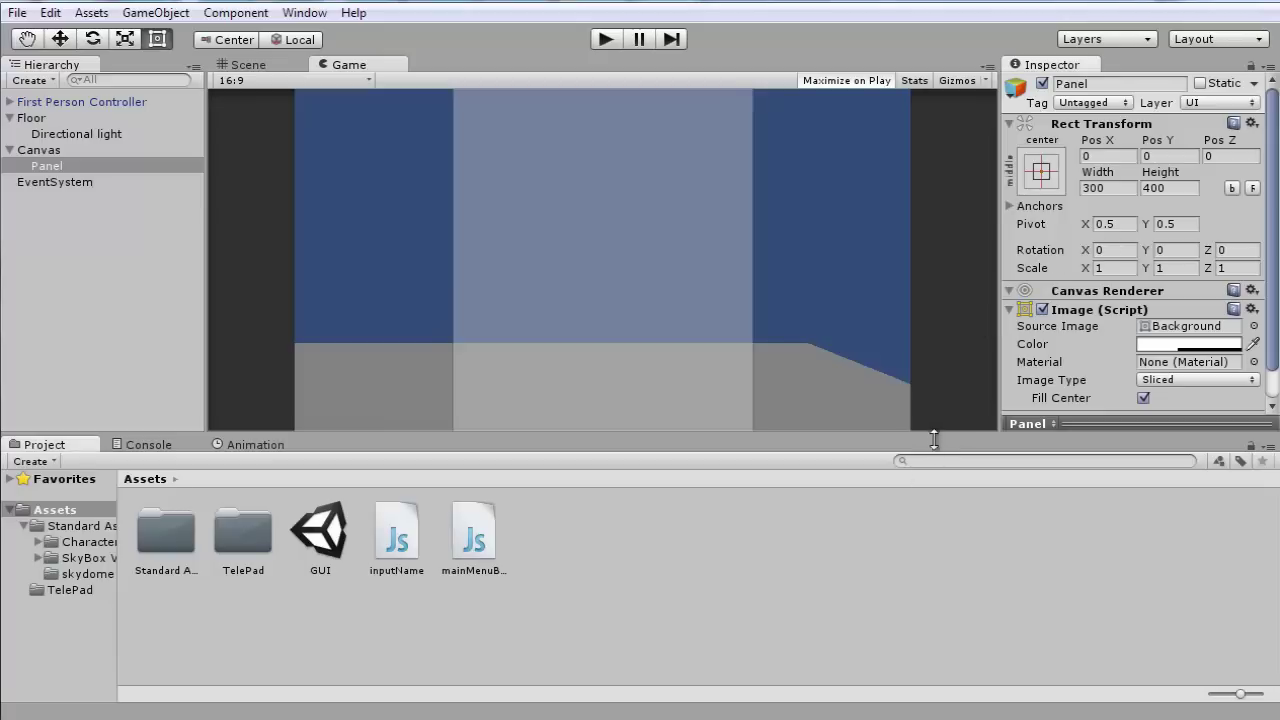
pyautogui.click(258, 65)
pyautogui.scroll(-1, 1230, 260)
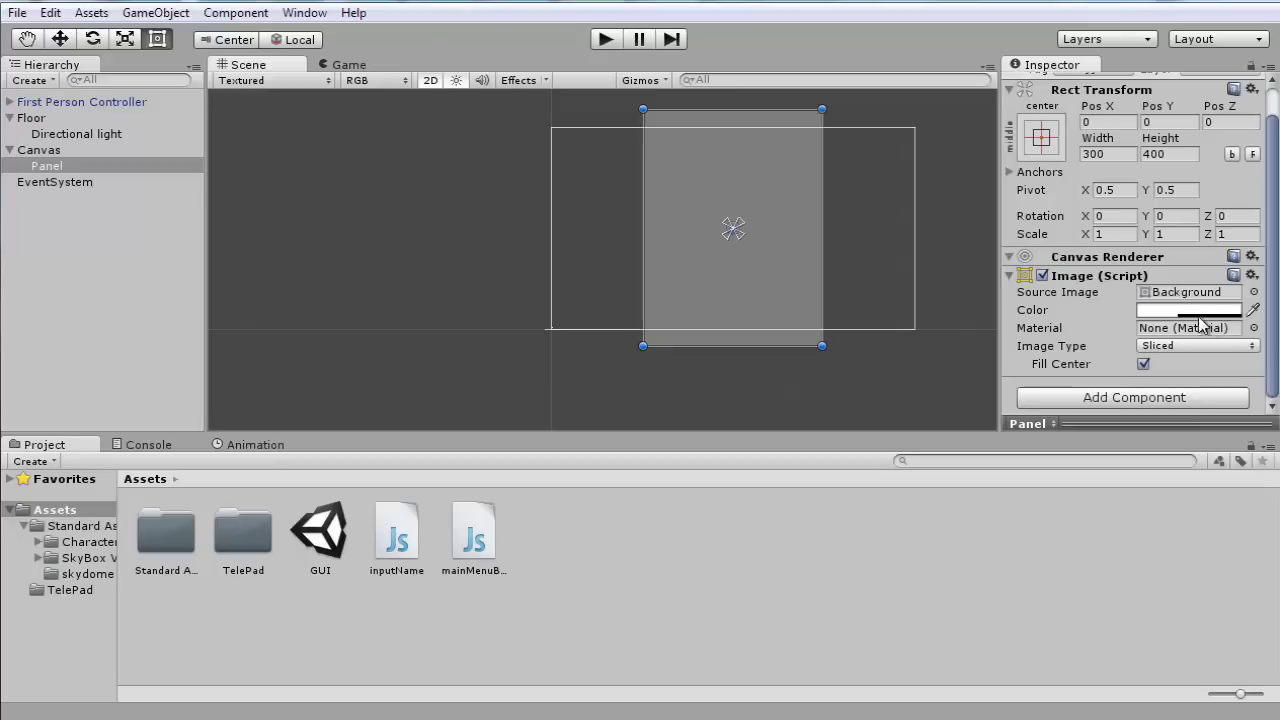
pyautogui.click(1195, 312)
pyautogui.click(1065, 467)
pyautogui.moveTo(1065, 477); pyautogui.dragTo(1080, 594)
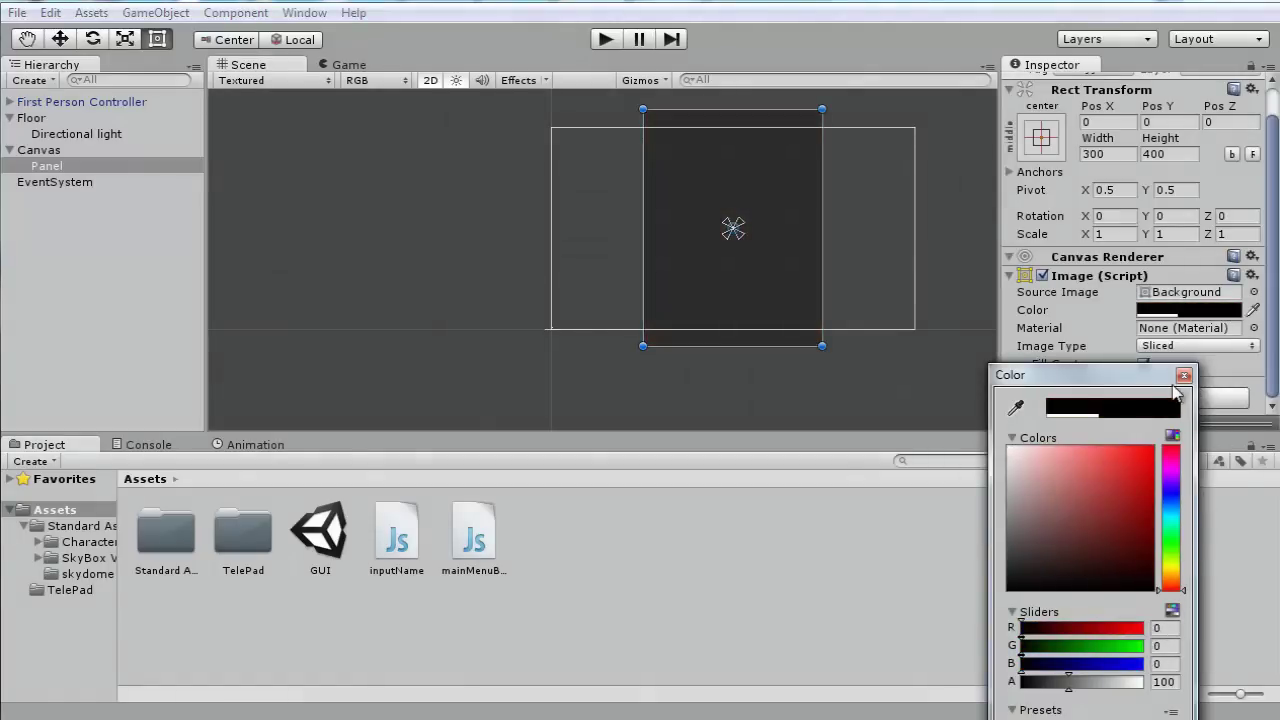
pyautogui.moveTo(1030, 460); pyautogui.dragTo(1030, 585)
pyautogui.click(1185, 376)
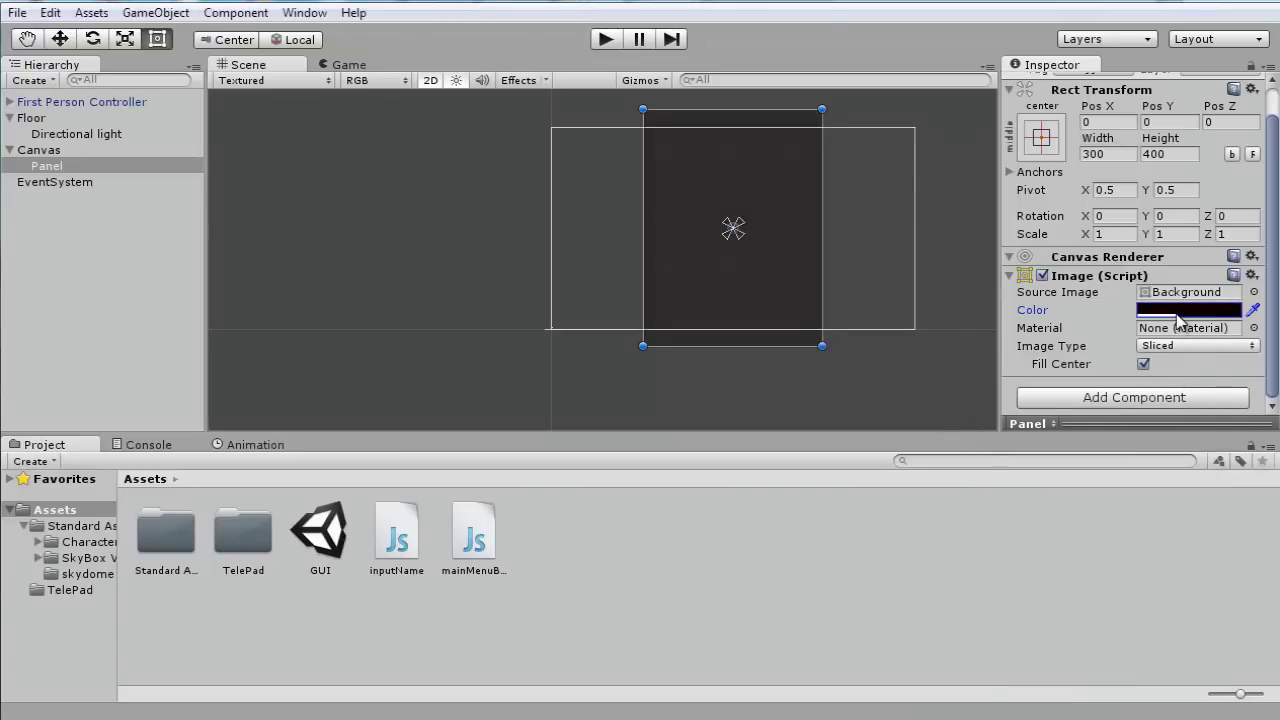
# Set the Panel colour's alpha to 200 and check the result in the Game view
pyautogui.click(1180, 320)
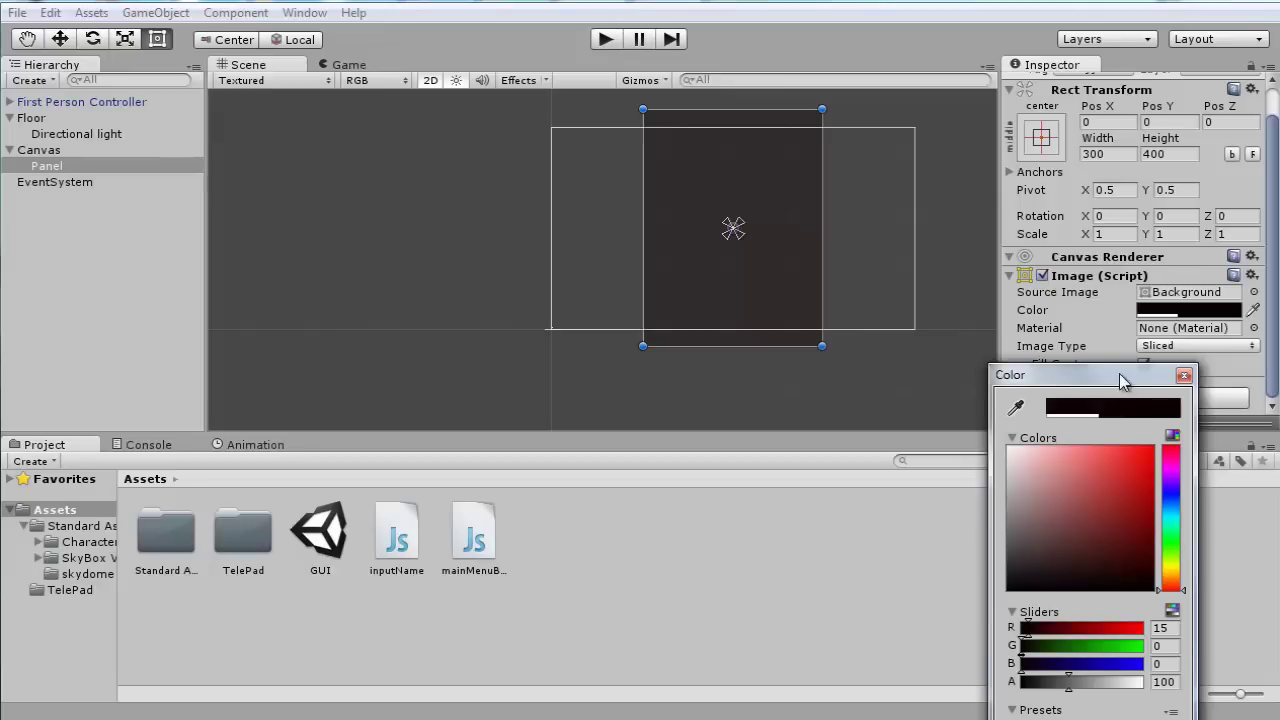
pyautogui.moveTo(1123, 385); pyautogui.dragTo(1115, 306)
pyautogui.moveTo(1062, 606); pyautogui.dragTo(1114, 604)
pyautogui.click(1154, 603)
pyautogui.write('2')
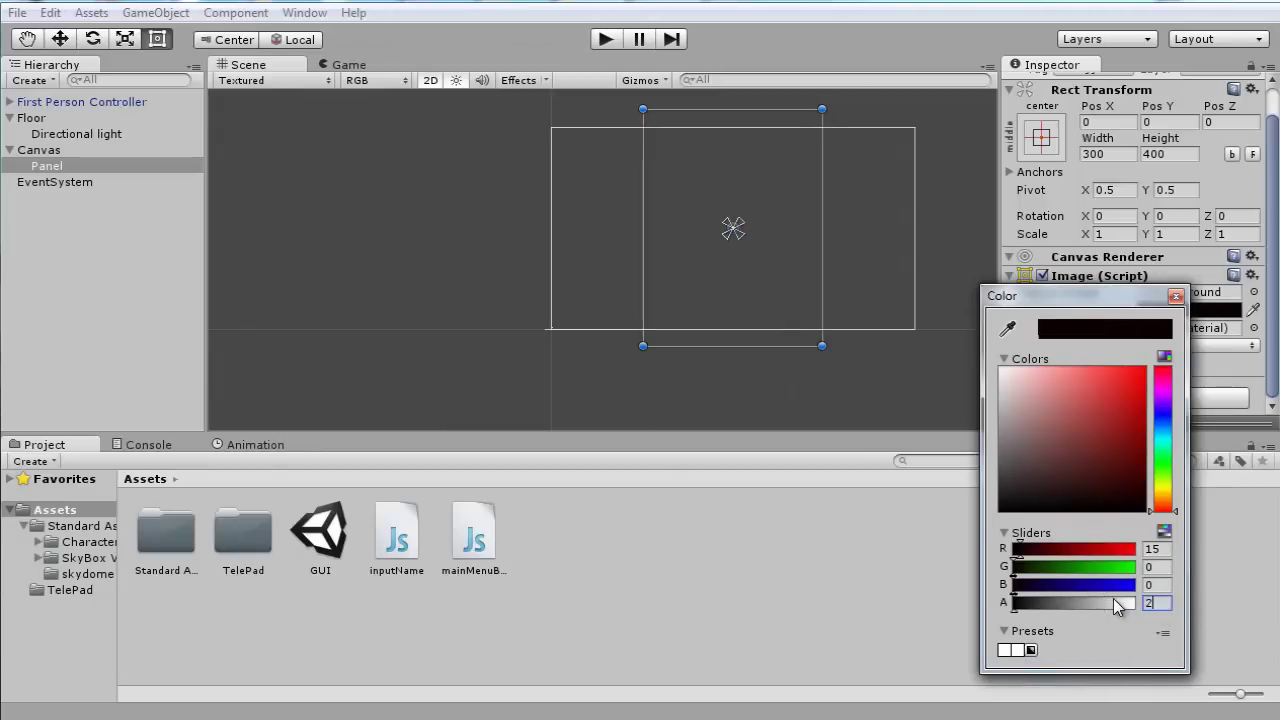
pyautogui.write('00')
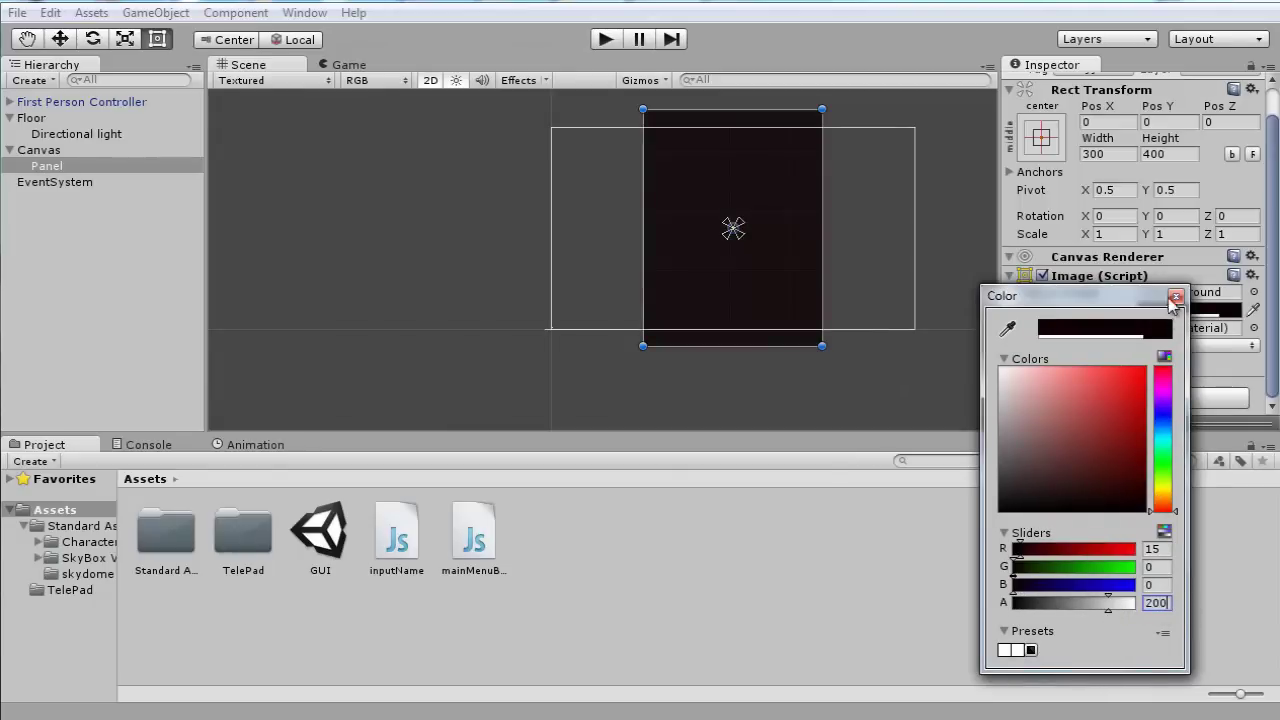
pyautogui.click(1176, 296)
pyautogui.click(338, 65)
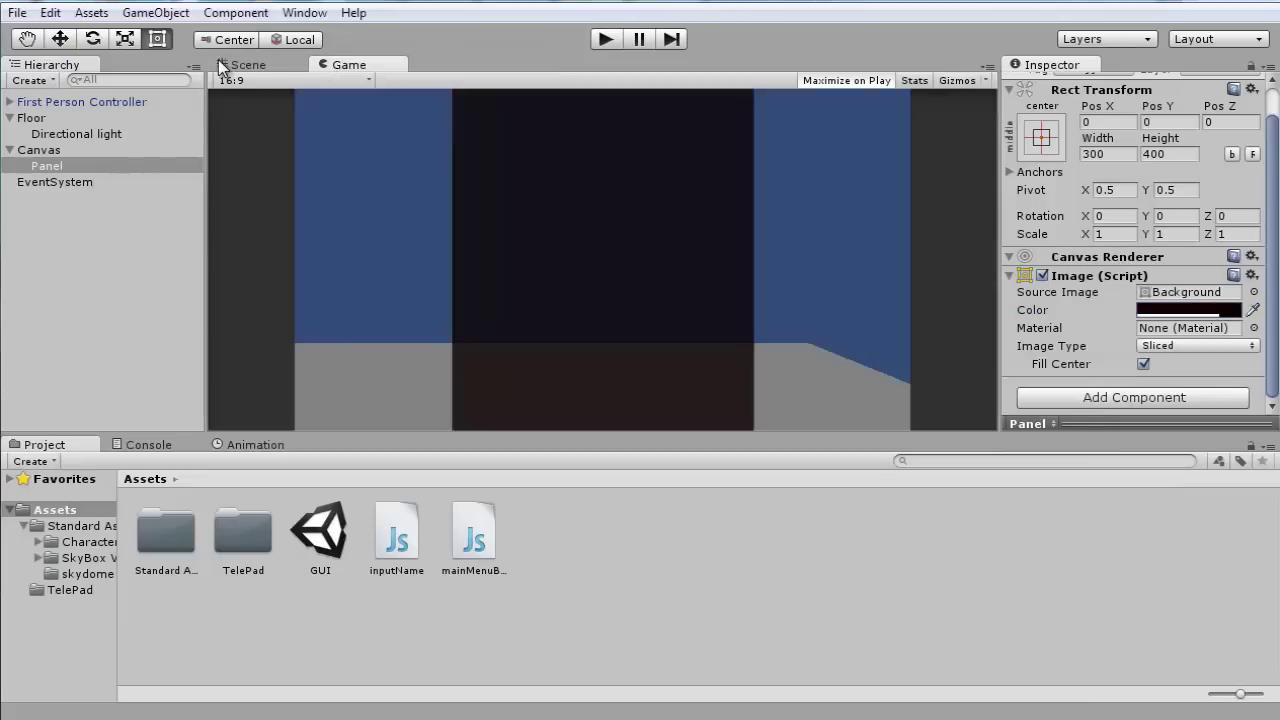
pyautogui.click(244, 60)
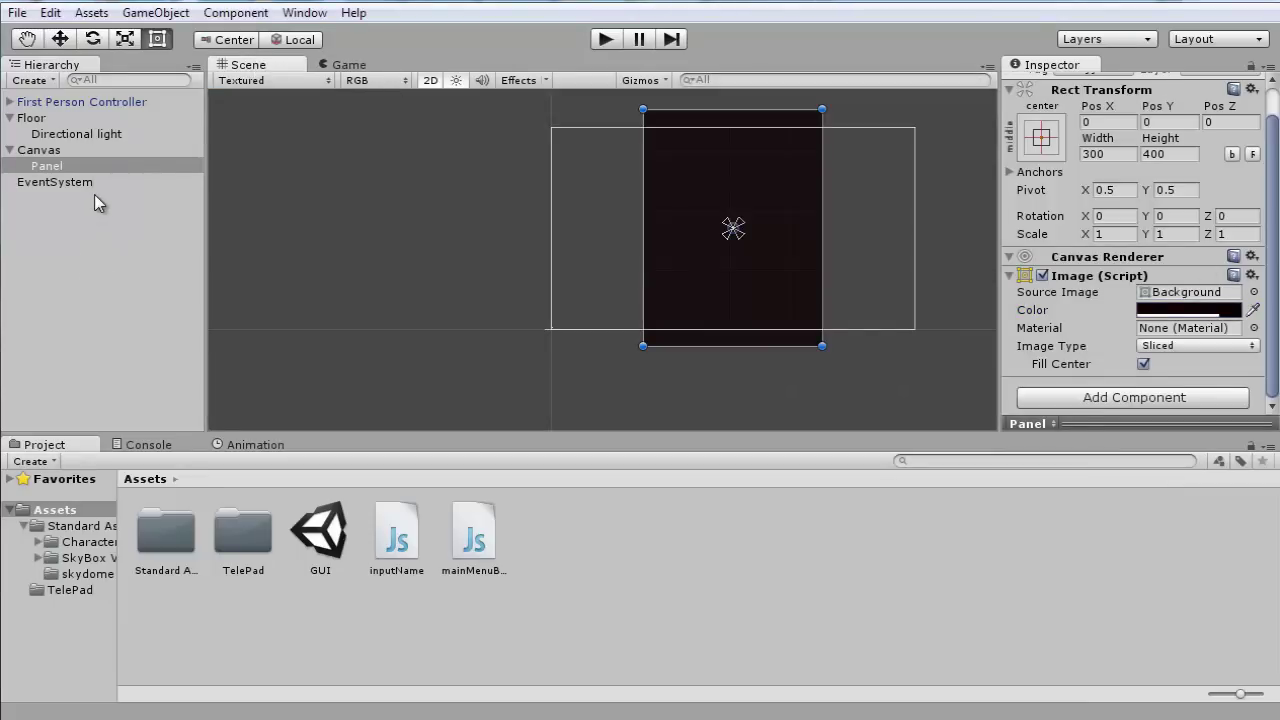
# Create a UI Button as a child of the Panel
pyautogui.rightClick(100, 152)
pyautogui.click(64, 165)
pyautogui.click(67, 150)
pyautogui.click(67, 165)
pyautogui.rightClick(70, 166)
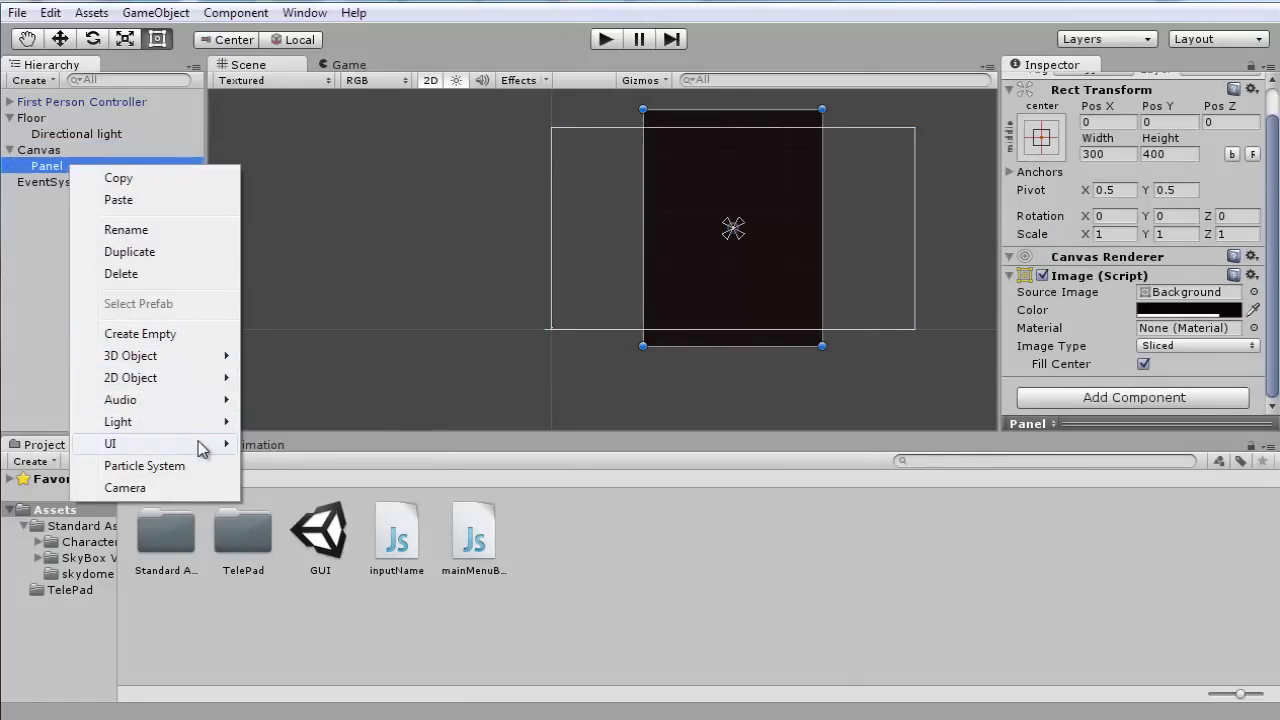
pyautogui.moveTo(200, 443)
pyautogui.click(386, 466)
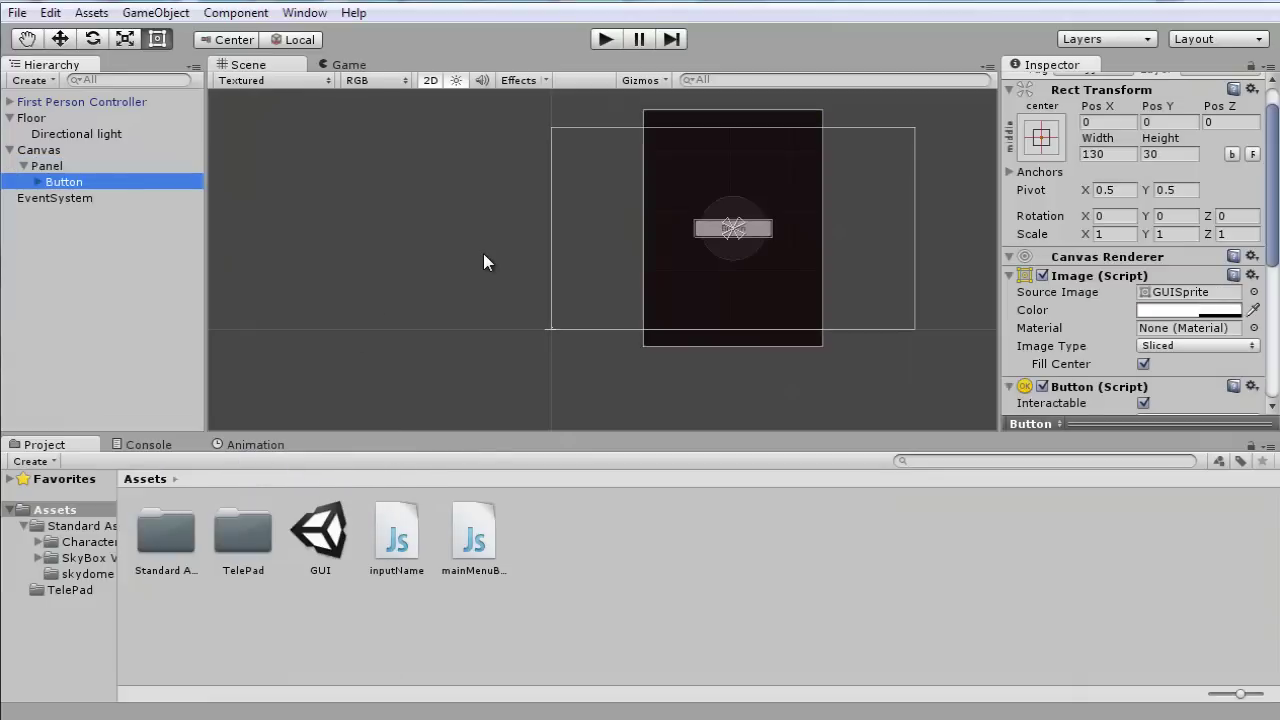
# Add a UI Text element inside the Panel
pyautogui.click(127, 162)
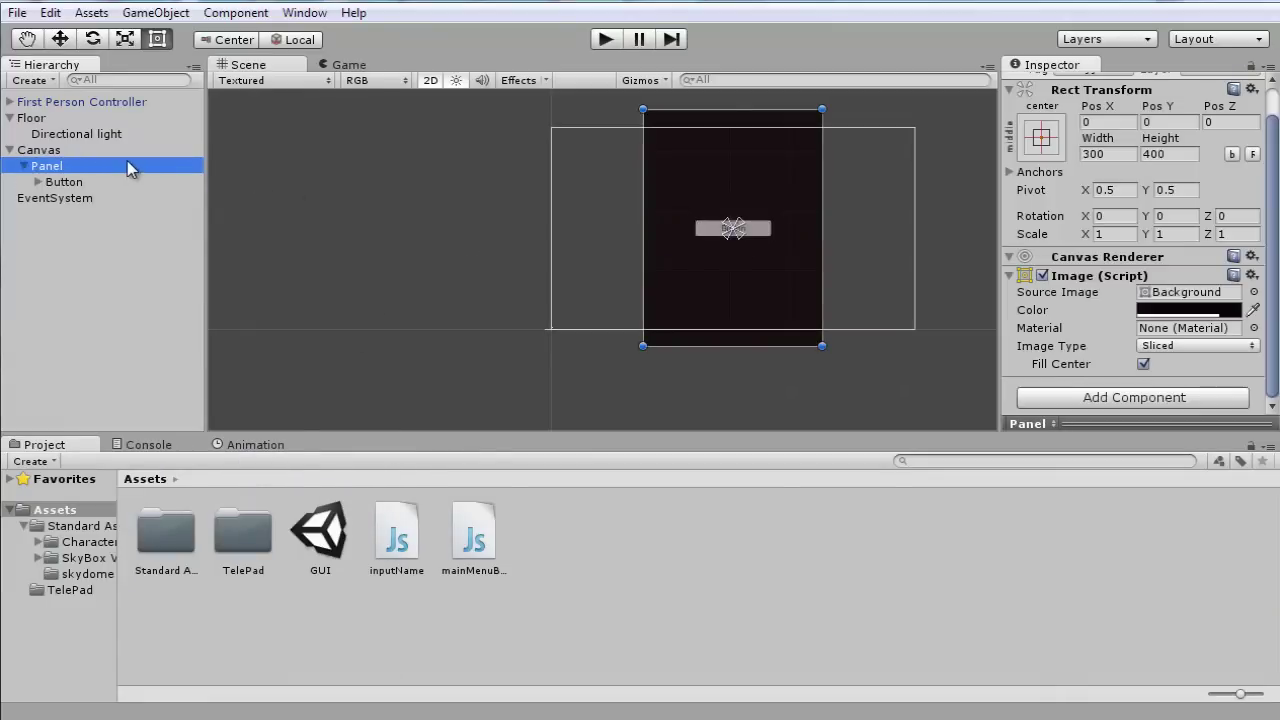
pyautogui.rightClick(127, 162)
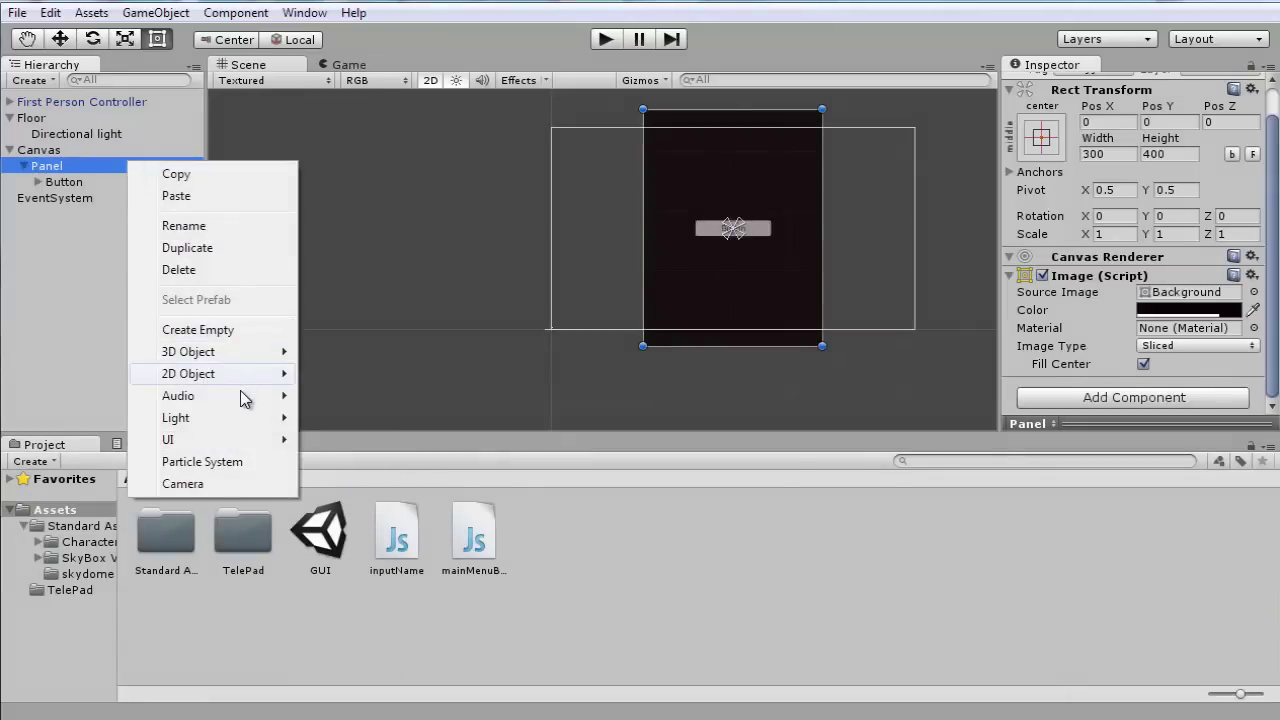
pyautogui.moveTo(240, 440)
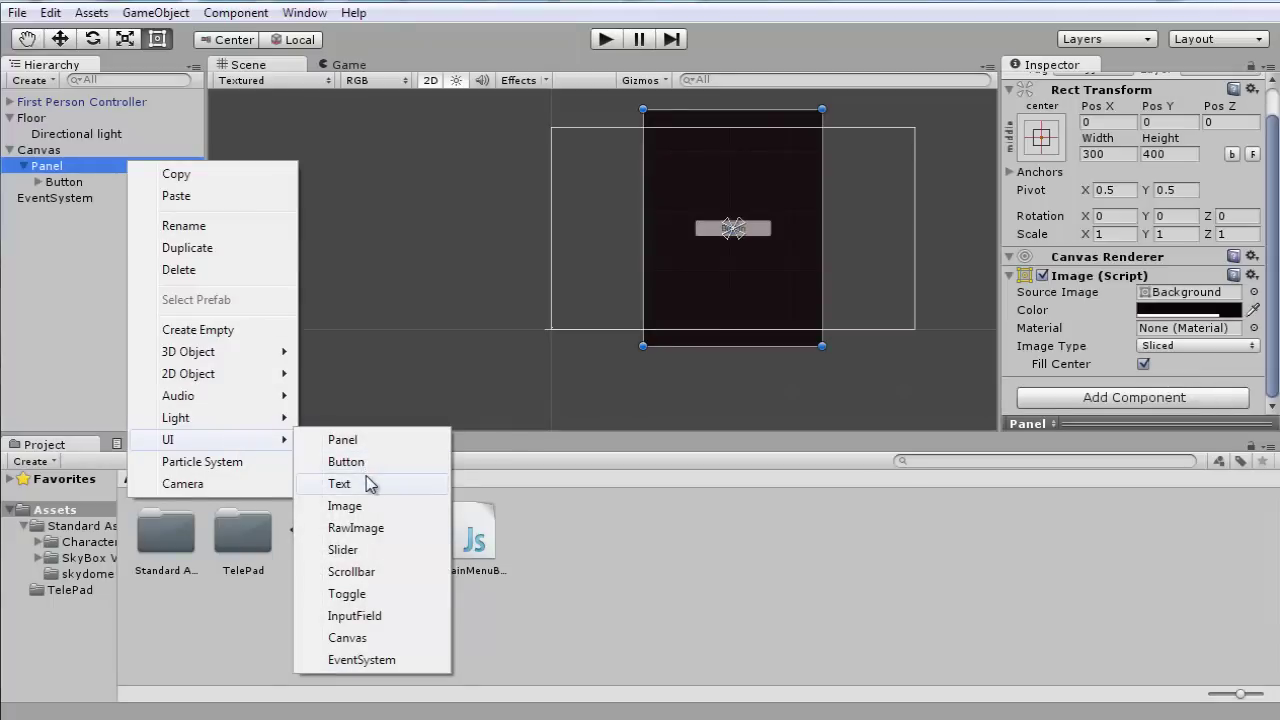
pyautogui.click(366, 485)
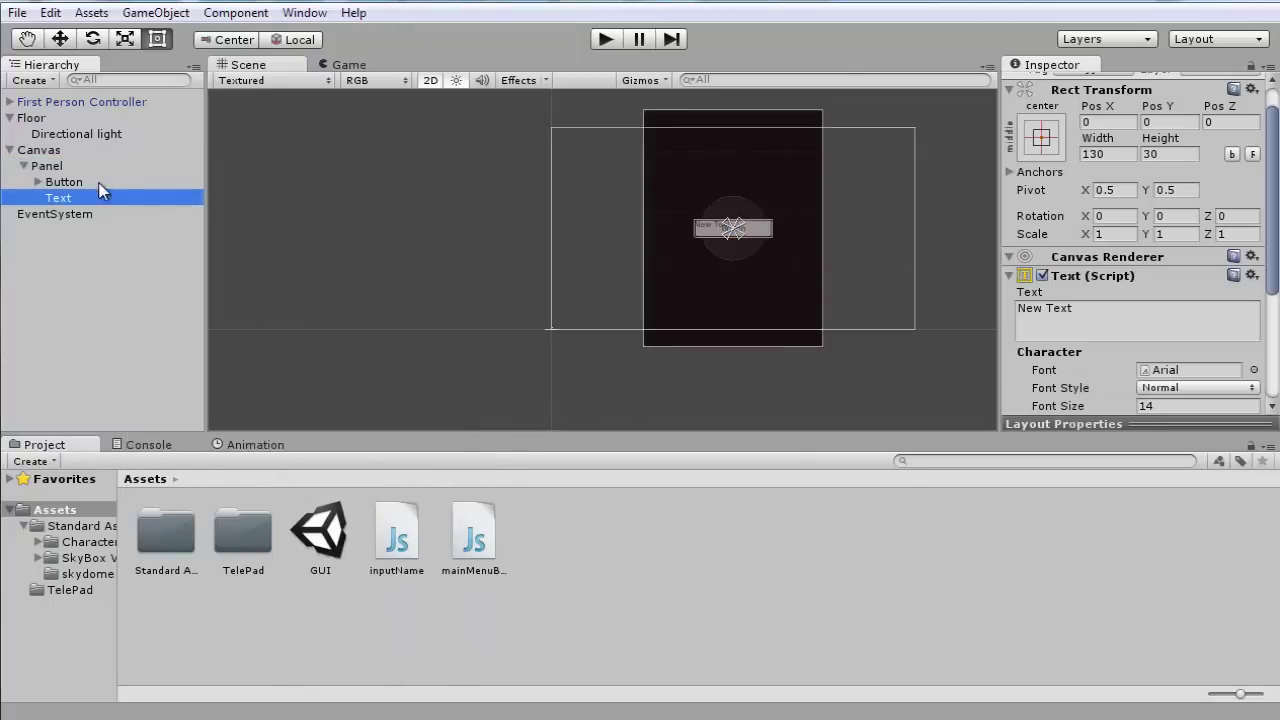
# Move the text element up above the button in the Scene view
pyautogui.scroll(5, 800, 255)
pyautogui.moveTo(694, 286); pyautogui.dragTo(617, 398, button='middle')
pyautogui.press('t')
pyautogui.moveTo(710, 282); pyautogui.dragTo(708, 183)
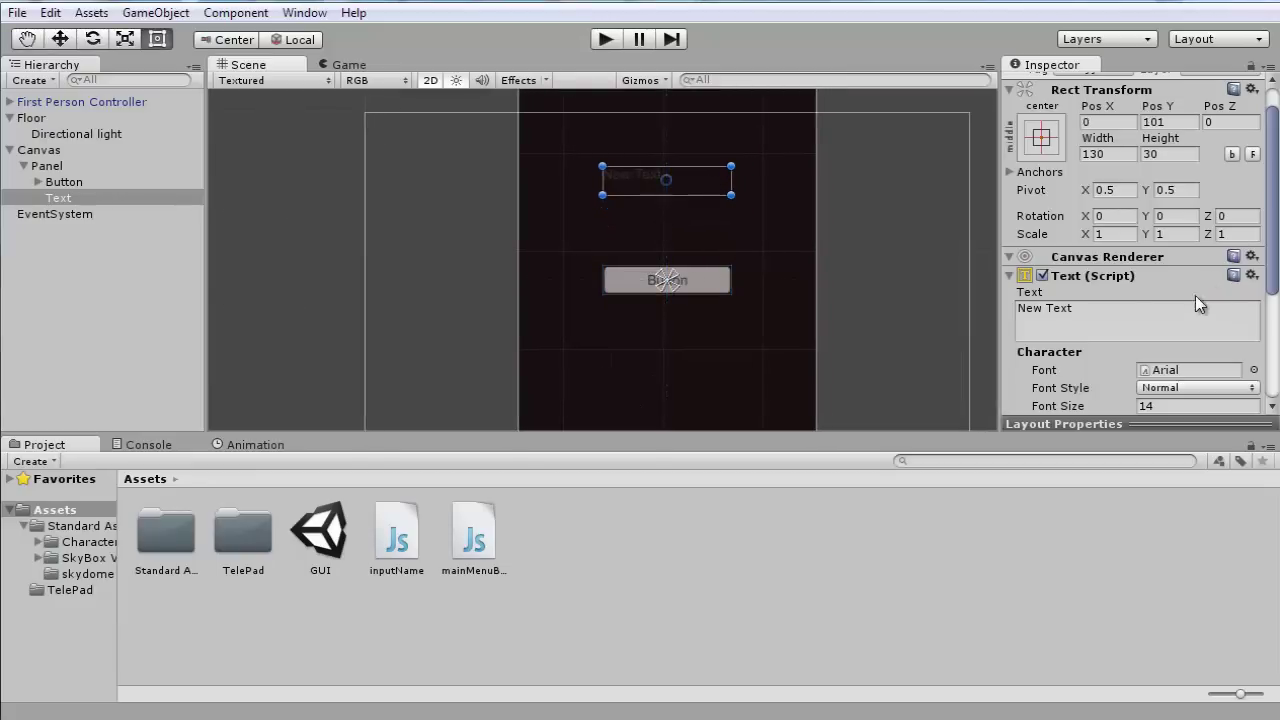
# Set the text colour to white
pyautogui.scroll(-2, 1200, 300)
pyautogui.scroll(2, 1198, 318)
pyautogui.scroll(-5, 1196, 320)
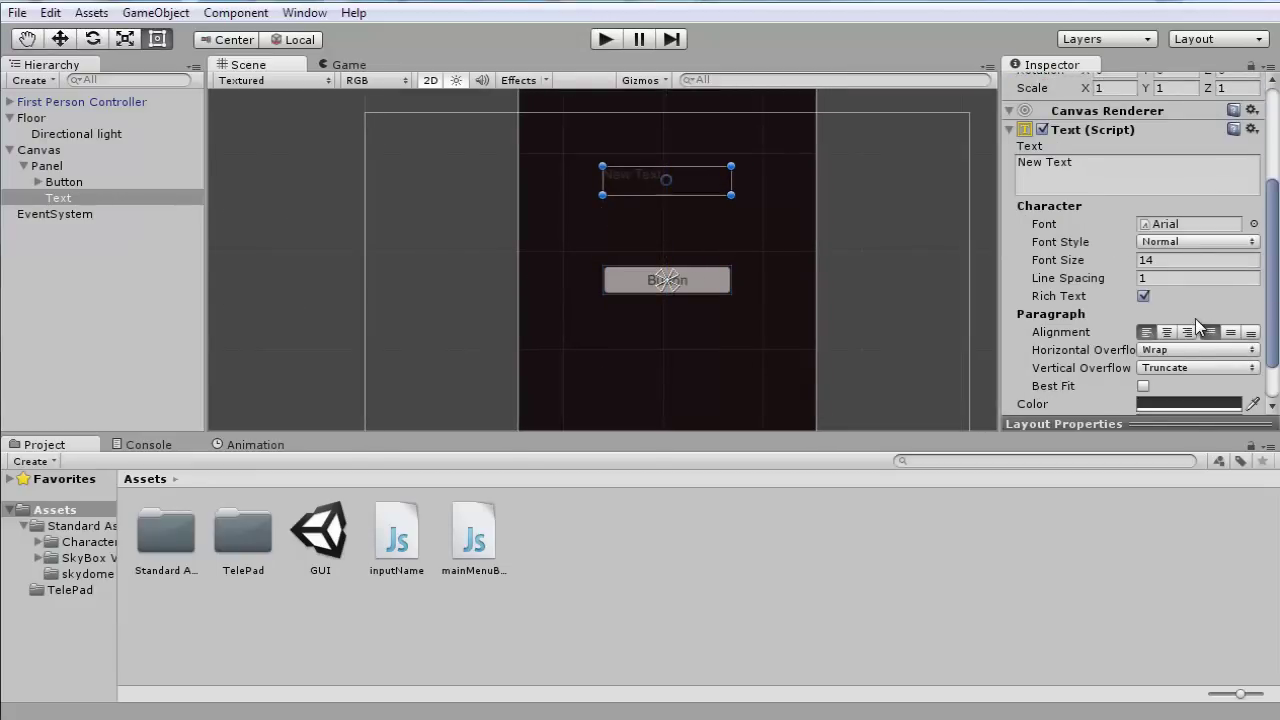
pyautogui.scroll(-2, 1198, 320)
pyautogui.click(1188, 345)
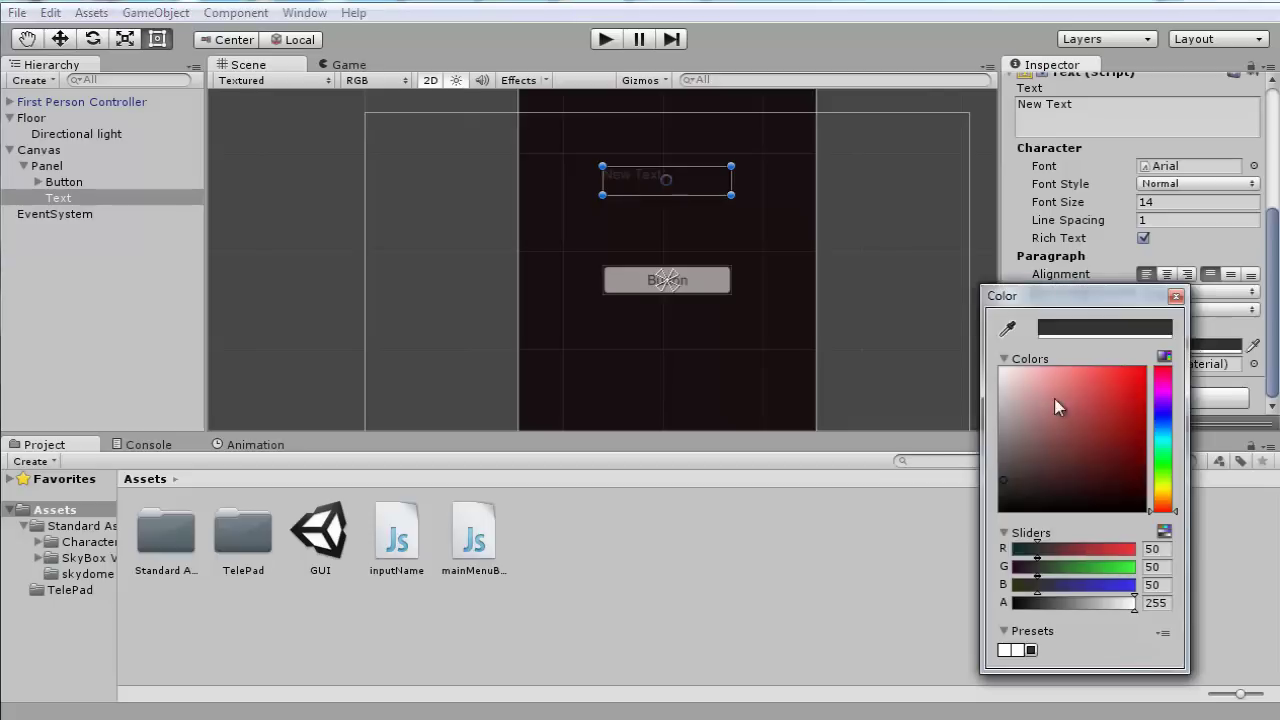
pyautogui.moveTo(1054, 406); pyautogui.dragTo(922, 318)
pyautogui.click(1176, 296)
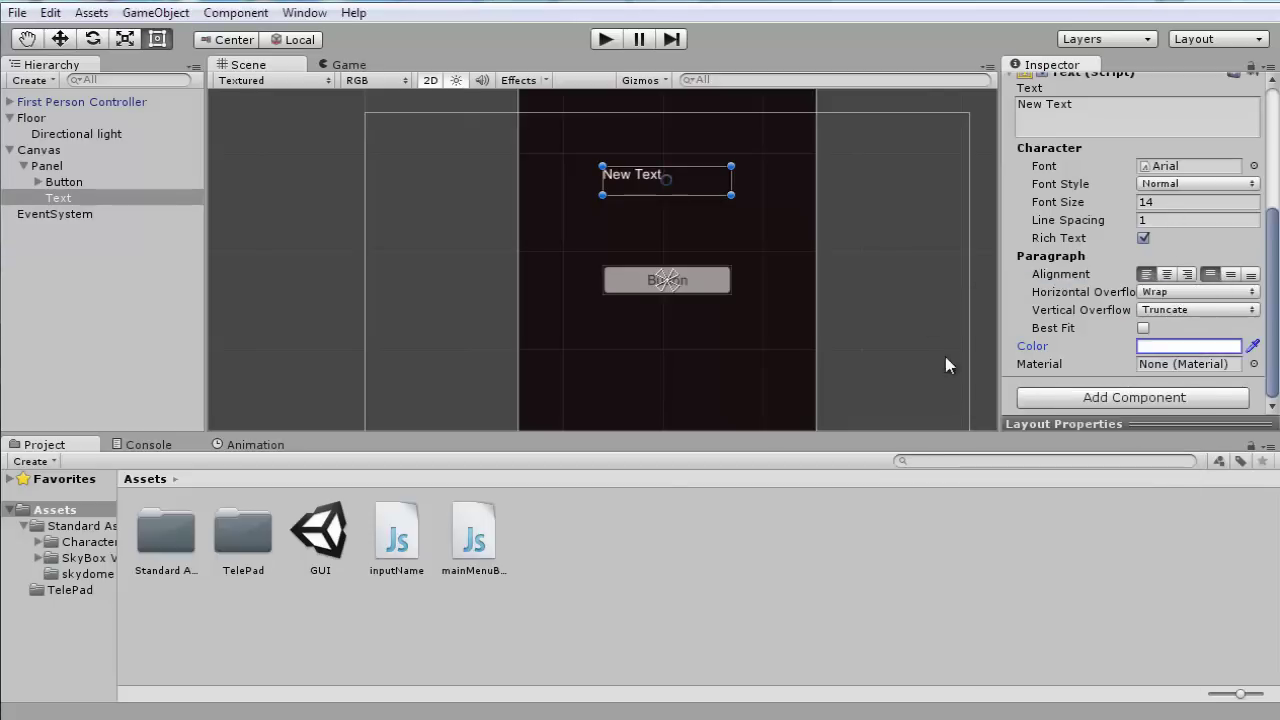
# Keep the Arial font, centre the text both ways, and set font size to 50
pyautogui.click(1254, 166)
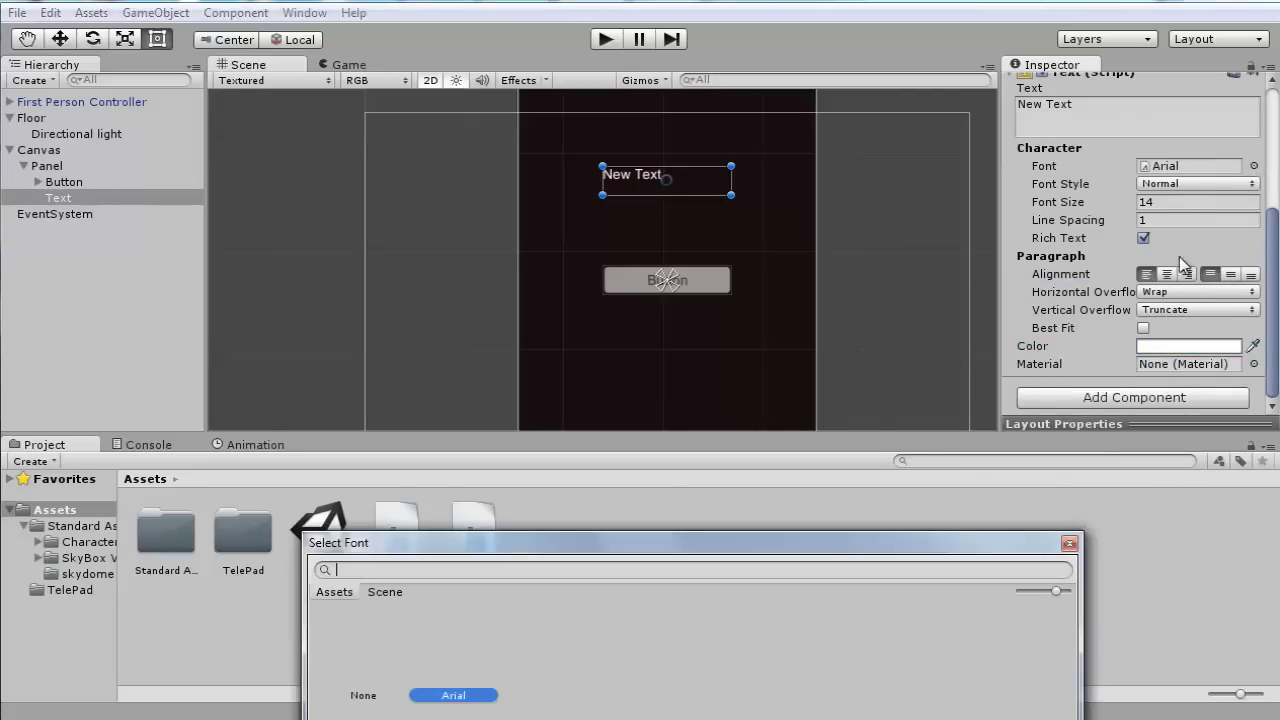
pyautogui.click(1069, 544)
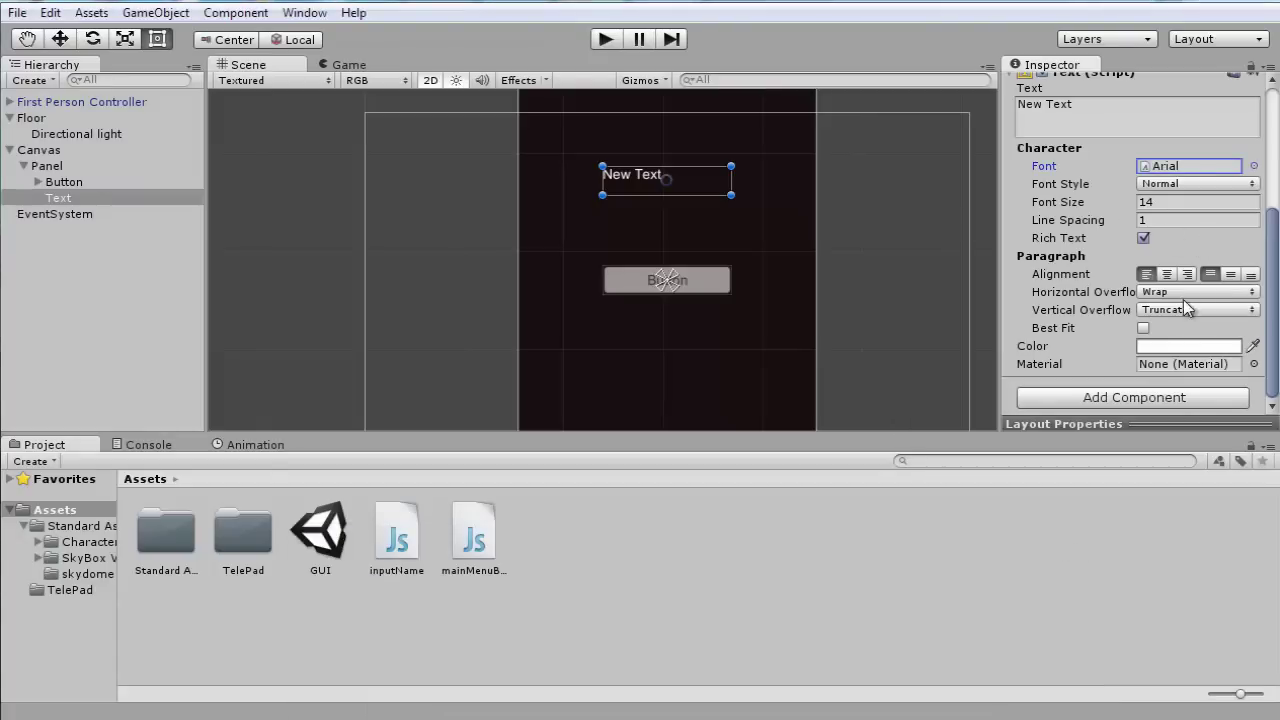
pyautogui.click(1166, 274)
pyautogui.click(1230, 274)
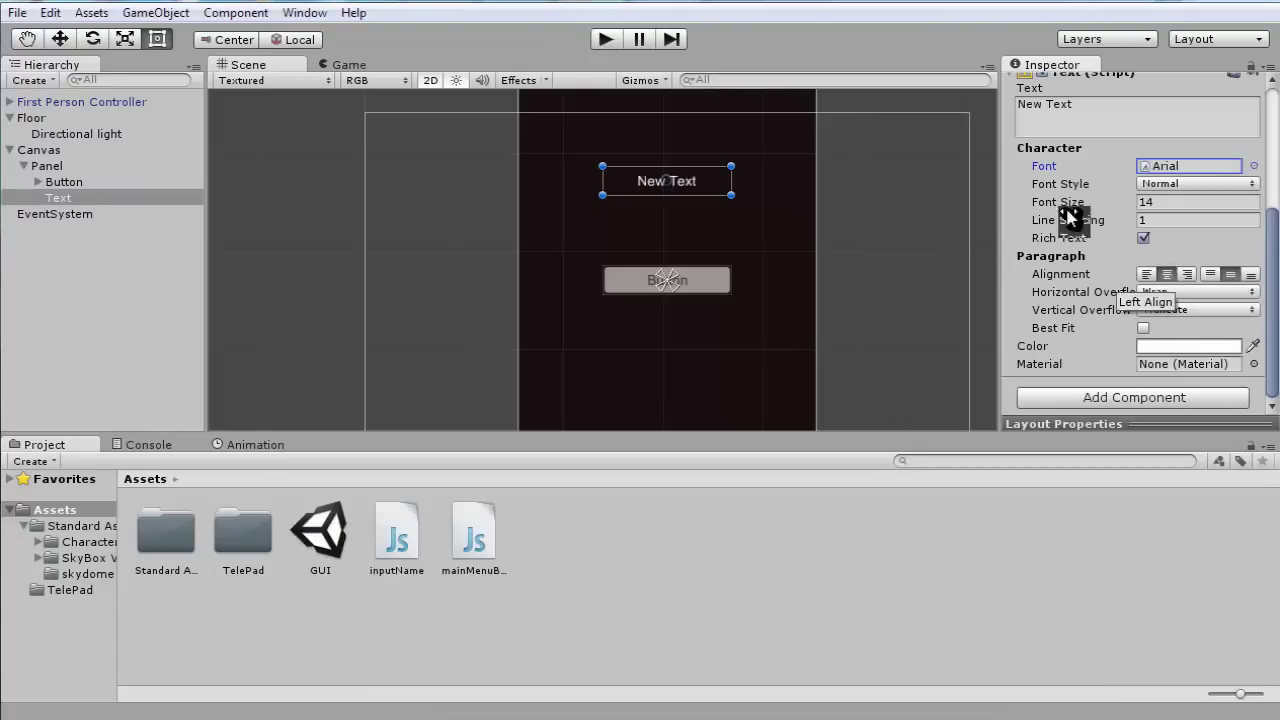
pyautogui.click(1186, 201)
pyautogui.write('10')
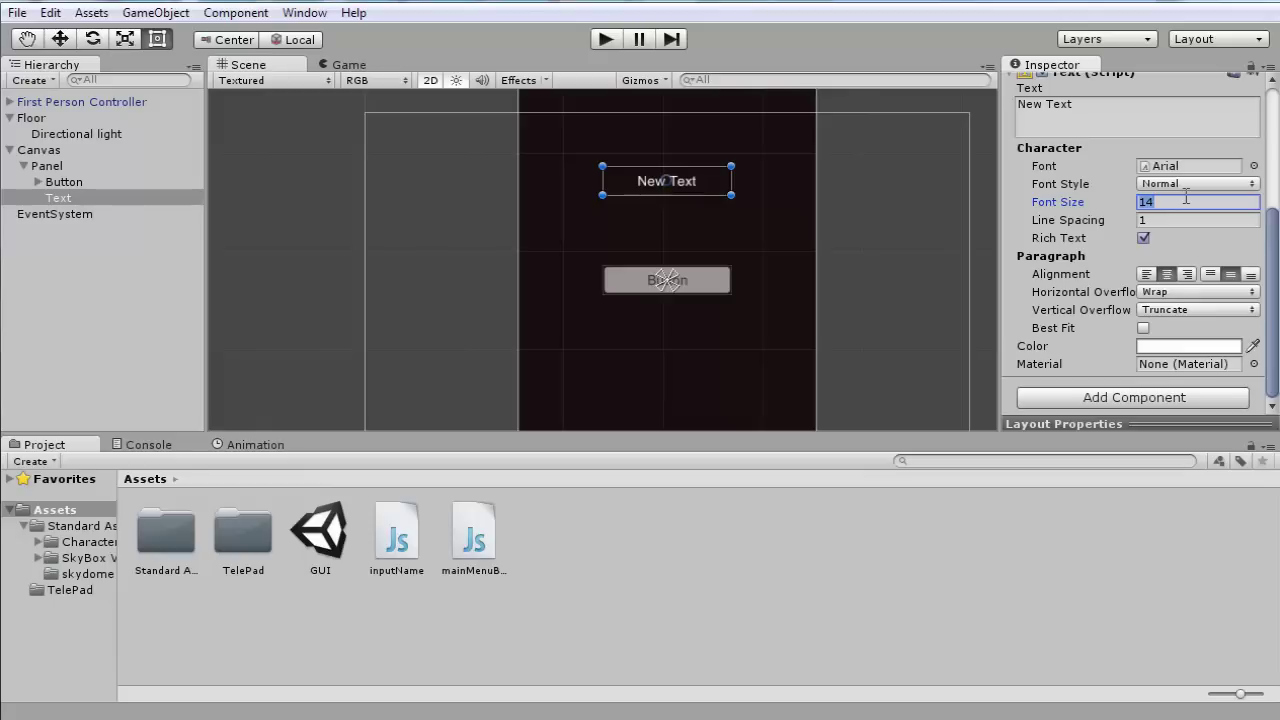
pyautogui.press('BackSpace')
pyautogui.press('BackSpace')
pyautogui.write('50')
# Drag the text to the panel top at Pos Y 169 and enlarge its box so the text shows
pyautogui.scroll(-1, 681, 226)
pyautogui.moveTo(675, 189); pyautogui.dragTo(677, 113)
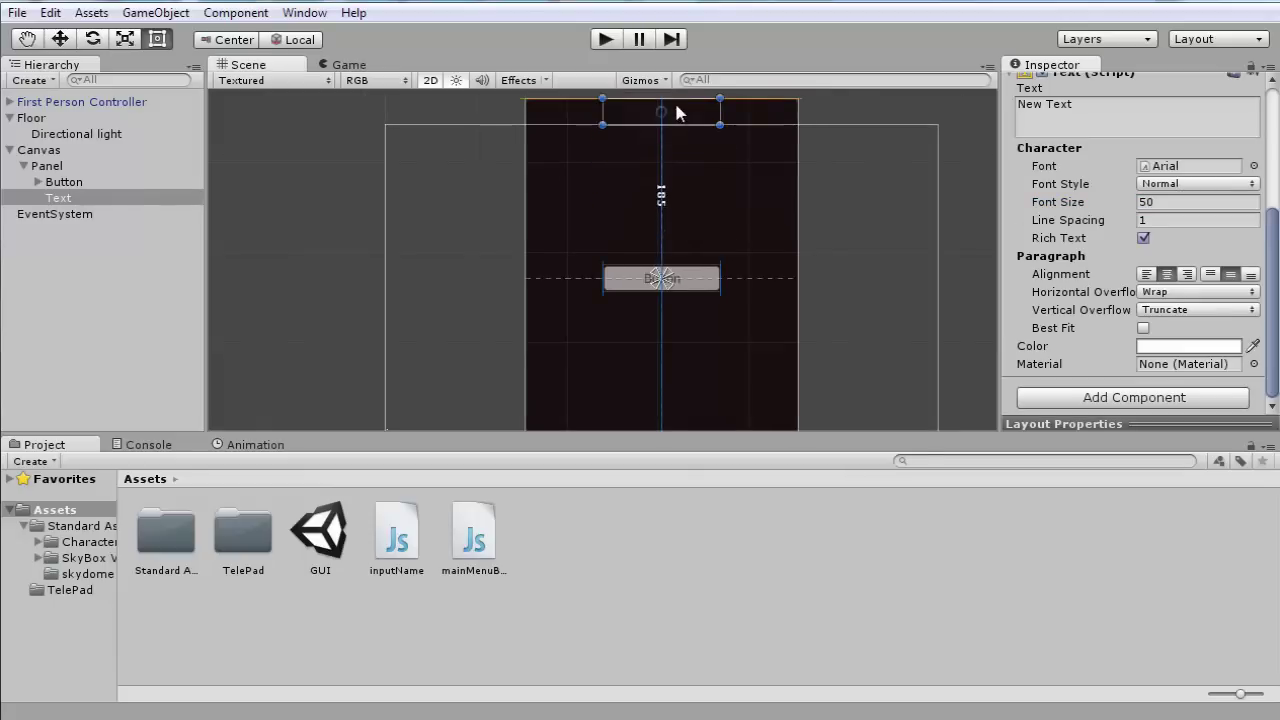
pyautogui.scroll(5, 1186, 279)
pyautogui.scroll(-4, 1186, 279)
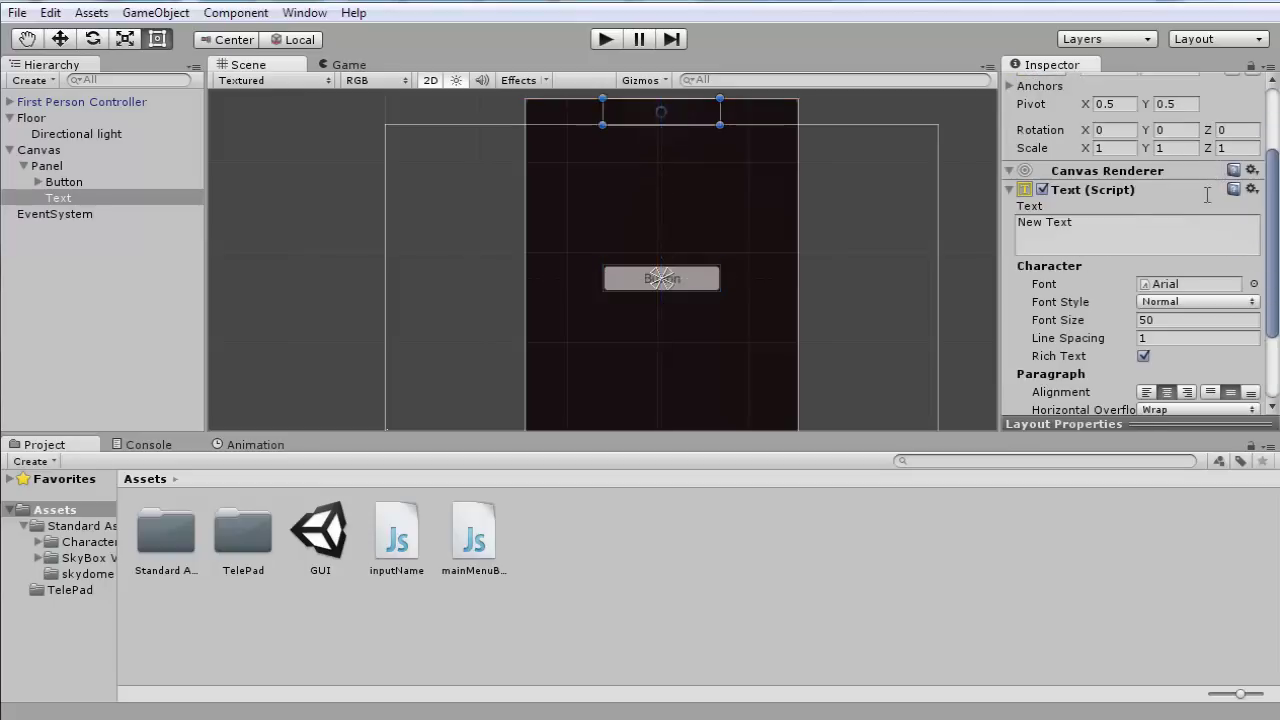
pyautogui.click(1180, 261)
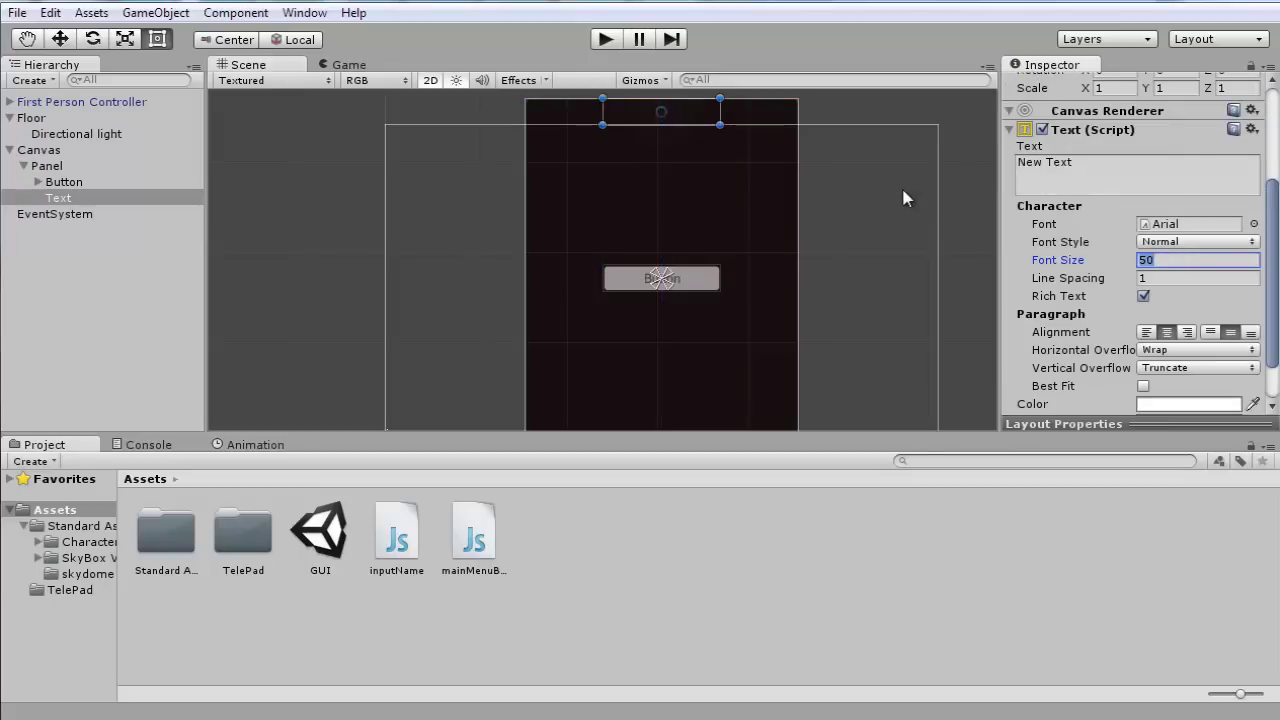
pyautogui.moveTo(706, 126); pyautogui.dragTo(700, 162)
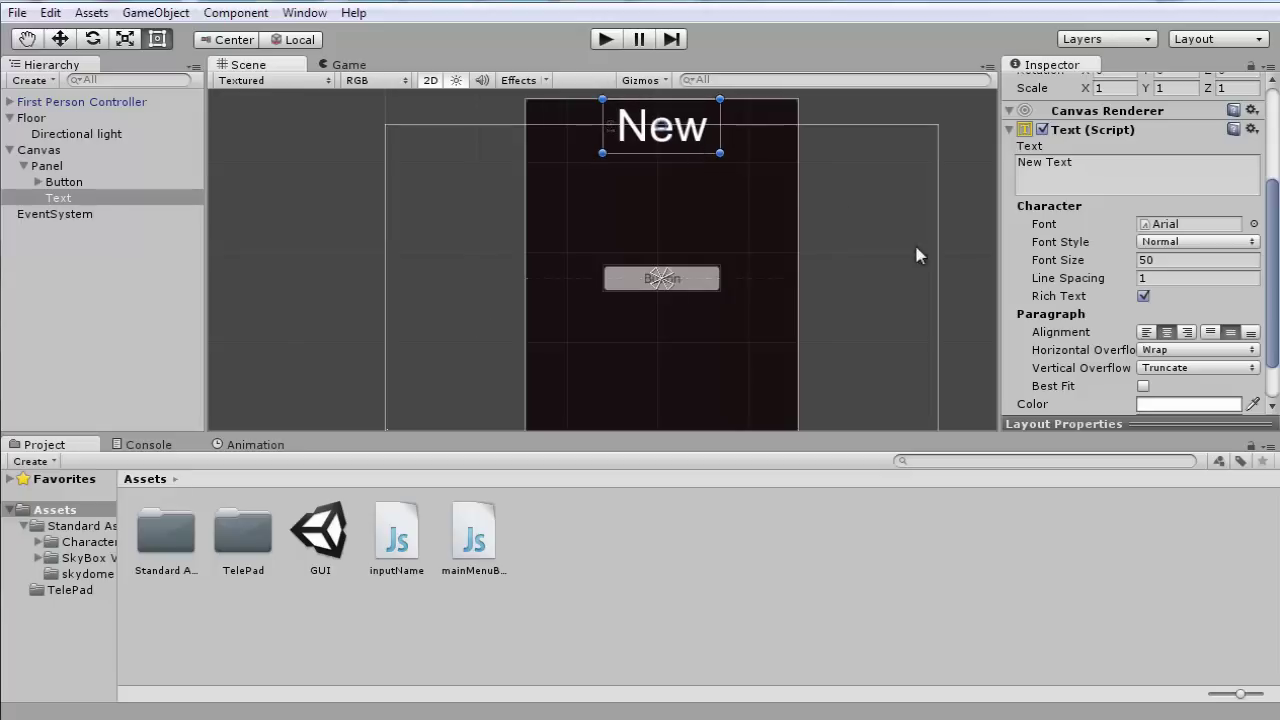
pyautogui.scroll(5, 1097, 143)
pyautogui.click(1172, 178)
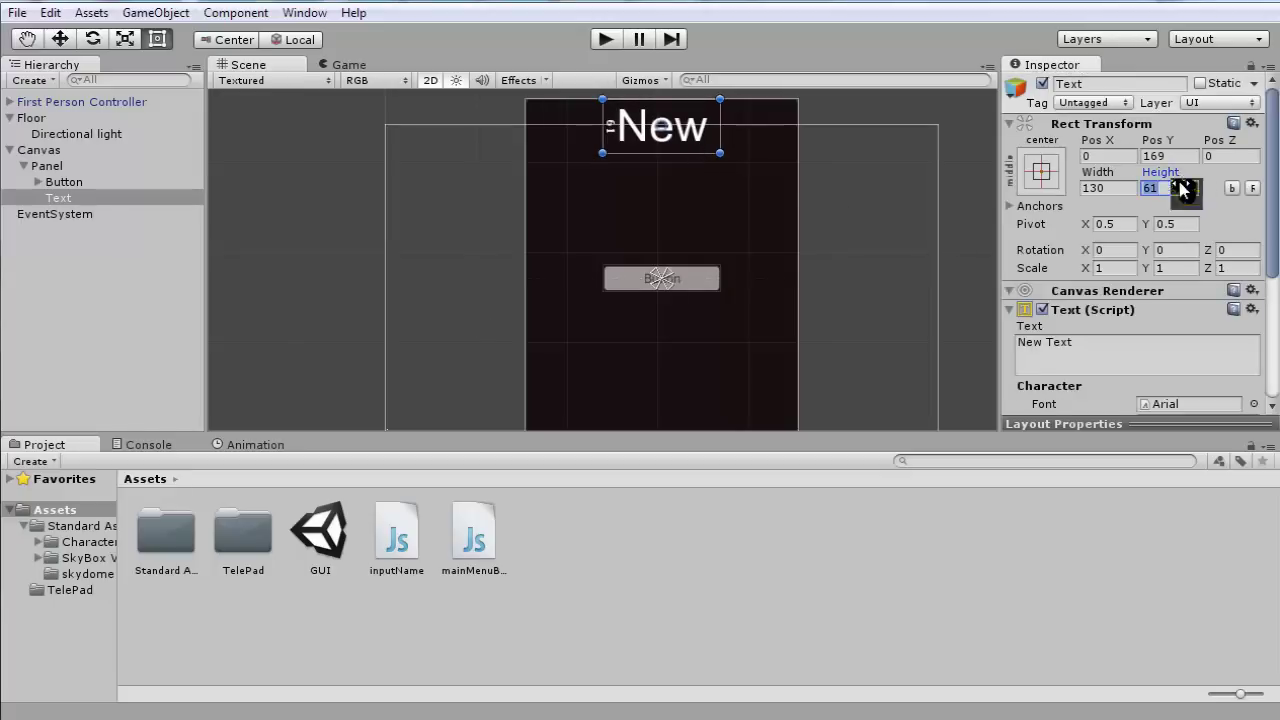
# Resize the text box to 150 × 60
pyautogui.write('600')
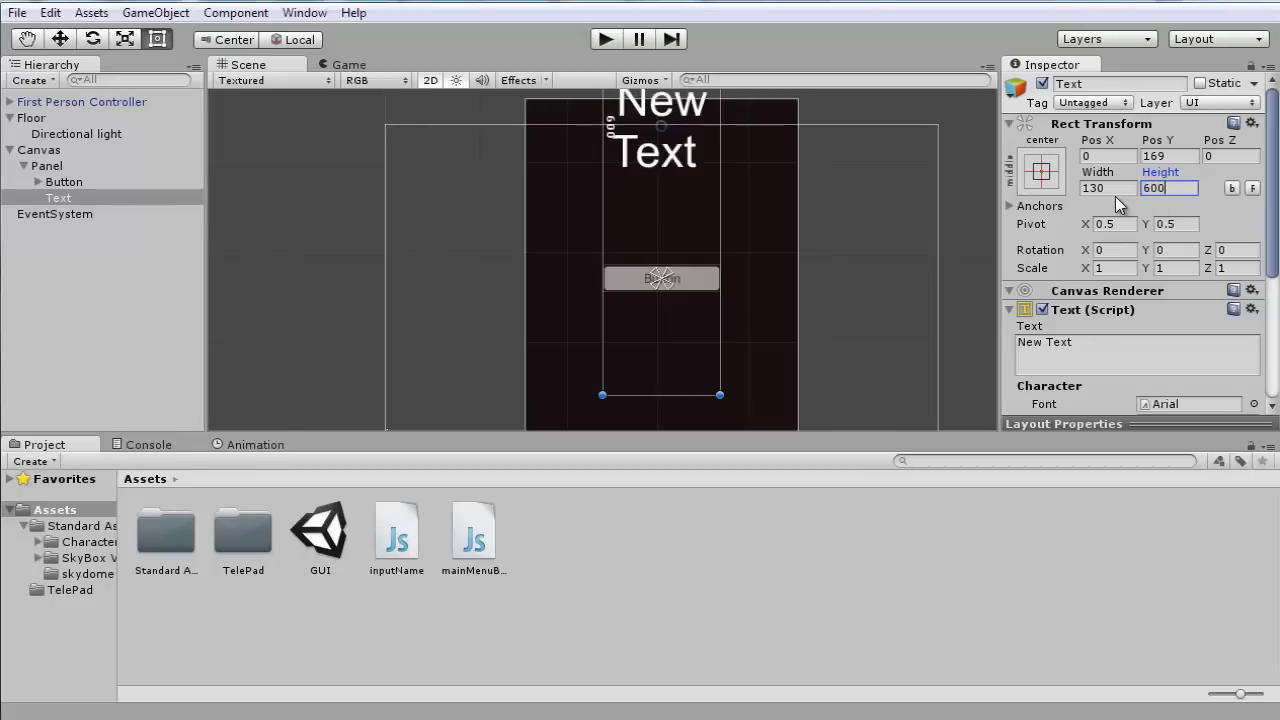
pyautogui.press('BackSpace')
pyautogui.click(1100, 188)
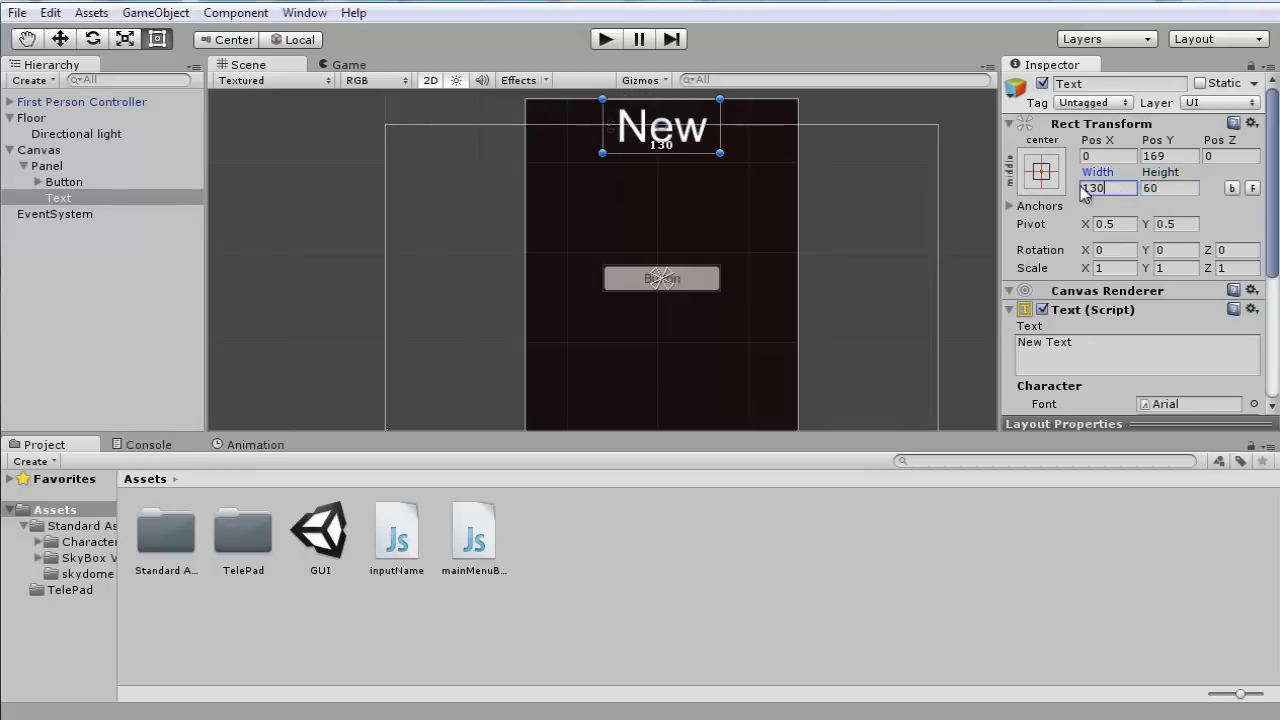
pyautogui.write('150')
# Change the label to 'Options' at font size 30 and check it in the Game view
pyautogui.click(1120, 340)
pyautogui.write('Options')
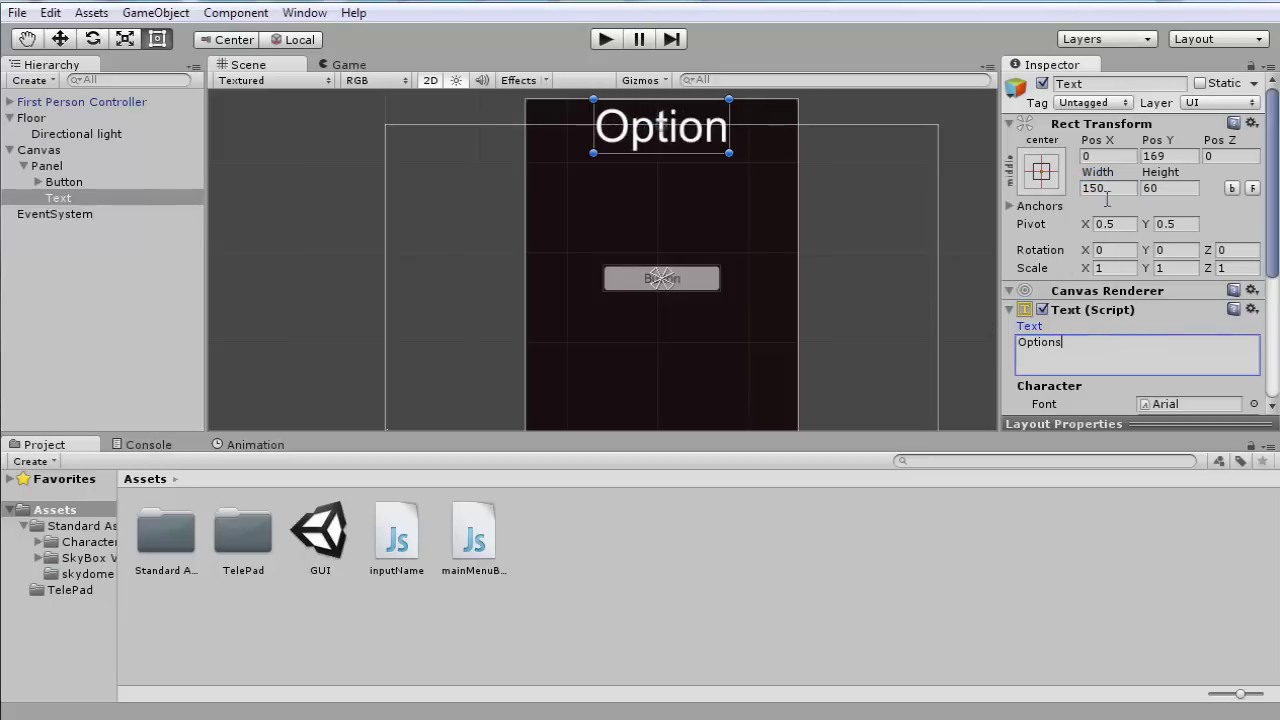
pyautogui.scroll(-3, 1150, 320)
pyautogui.click(1050, 320)
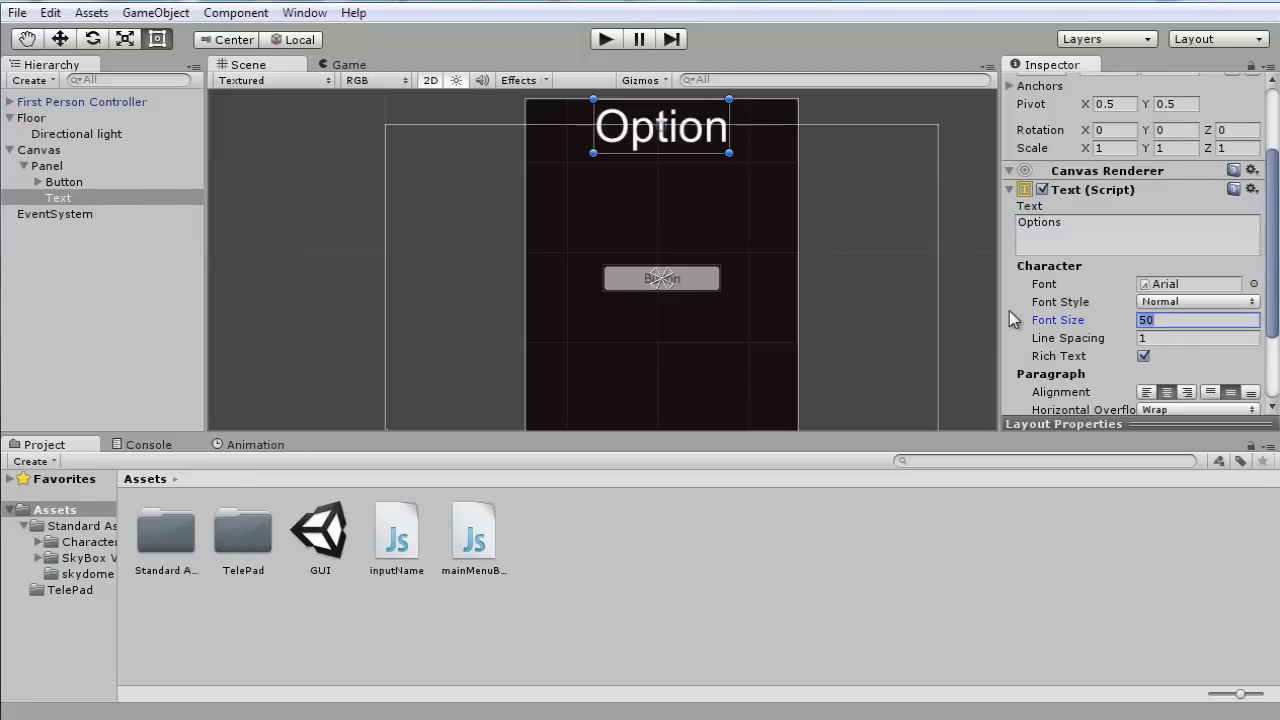
pyautogui.write('30')
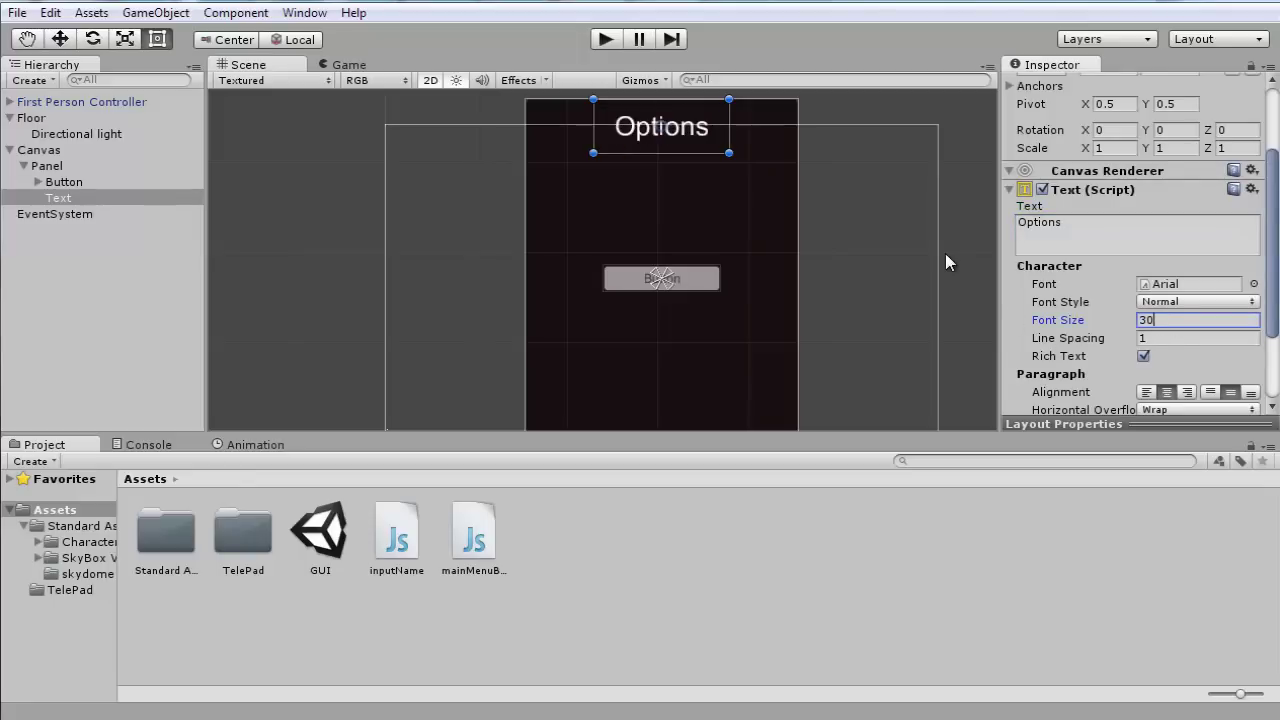
pyautogui.click(345, 64)
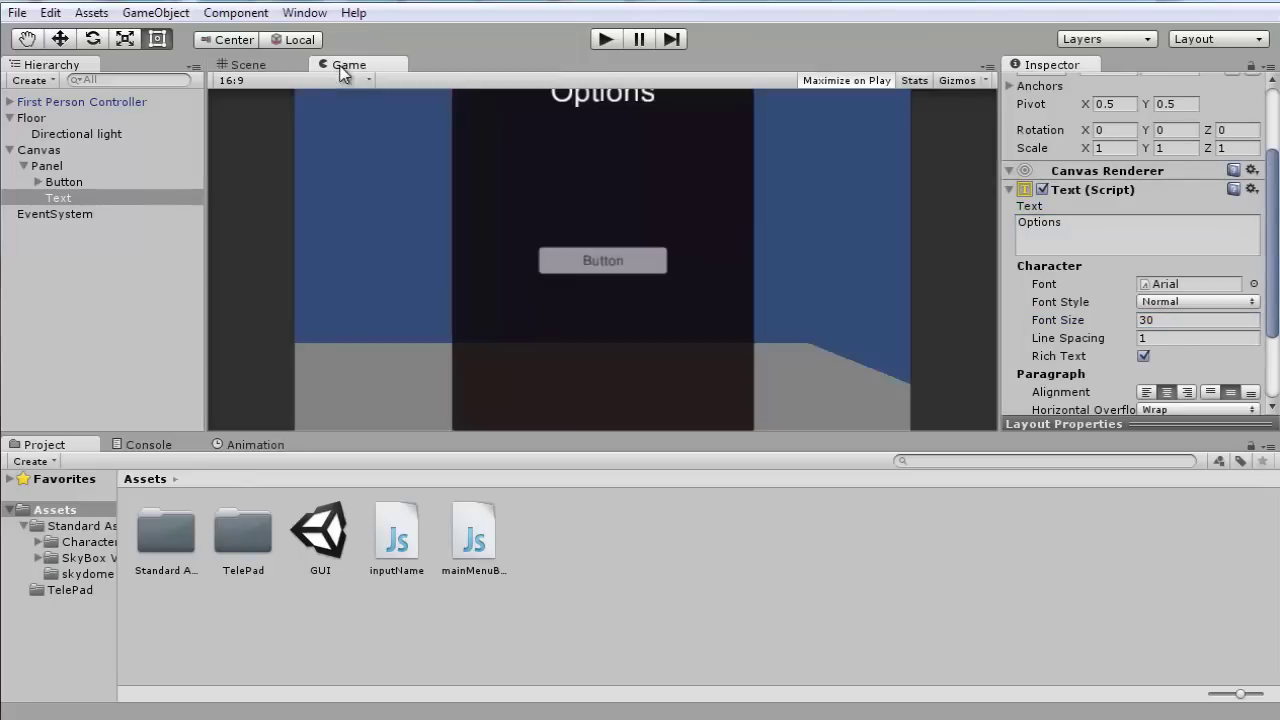
# Test the menu in Play mode by pressing the in-game button, then stop playing
pyautogui.click(607, 41)
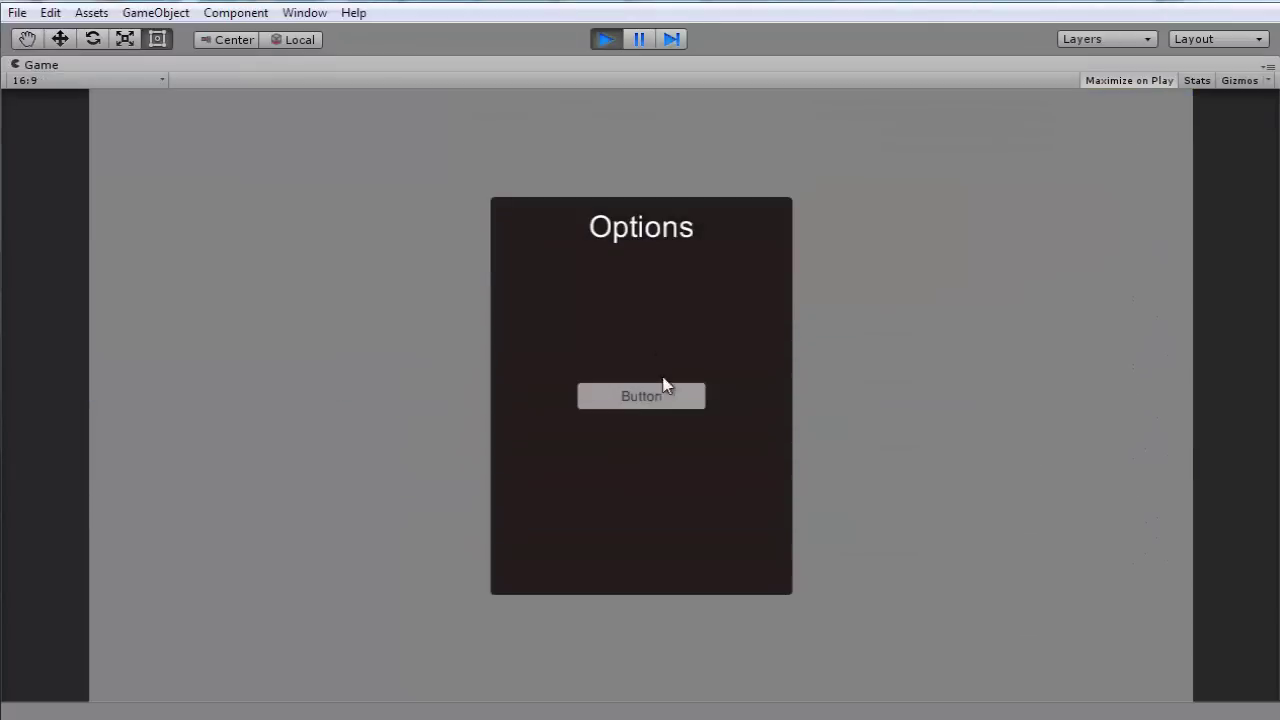
pyautogui.click(666, 396)
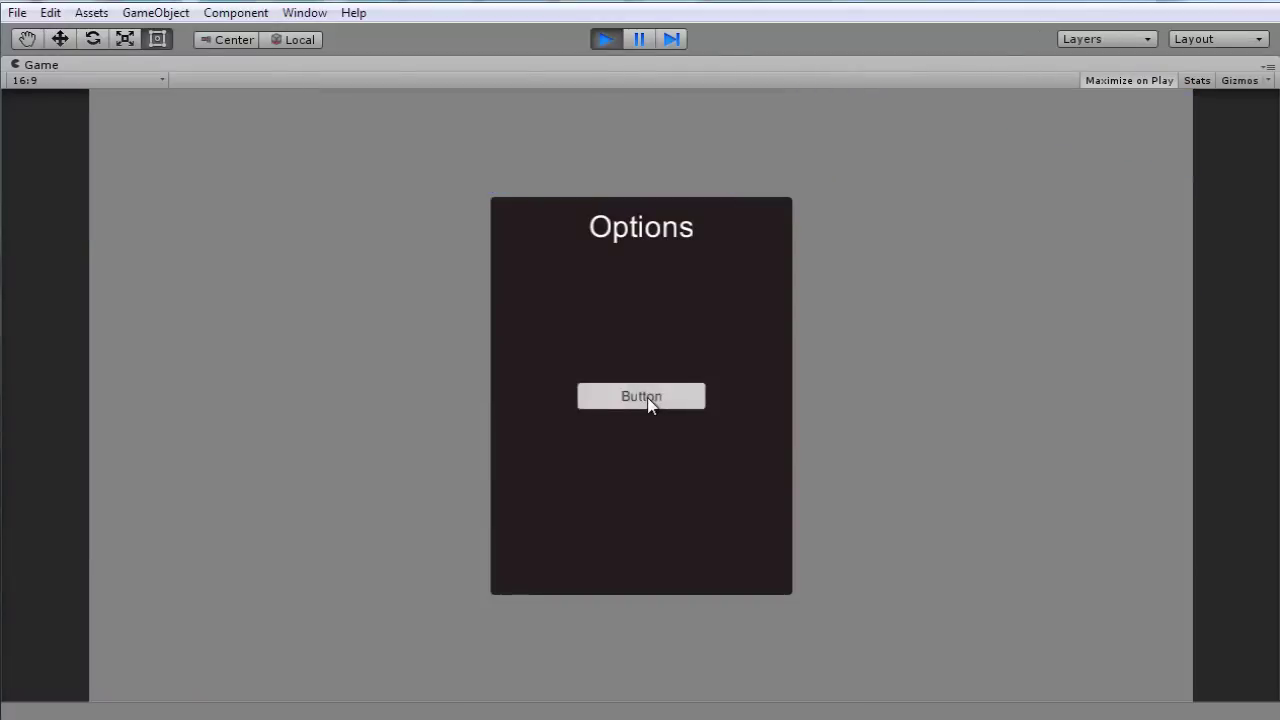
pyautogui.click(651, 400)
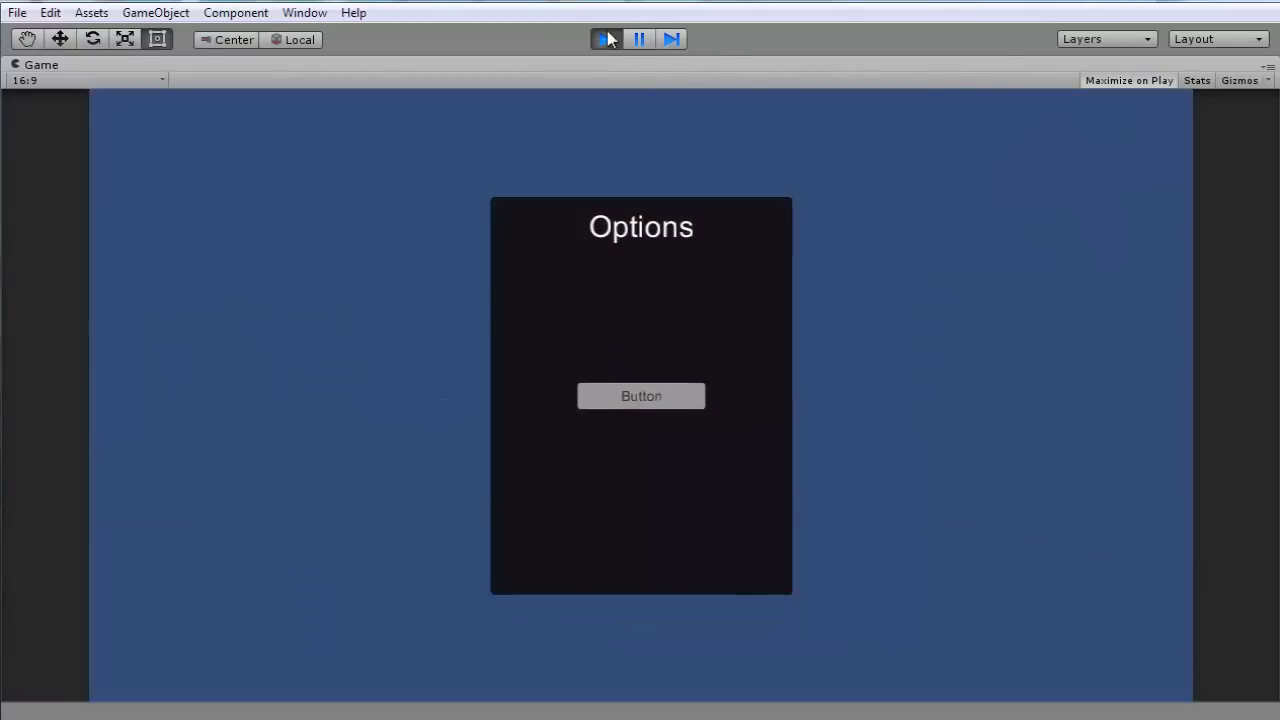
pyautogui.click(606, 39)
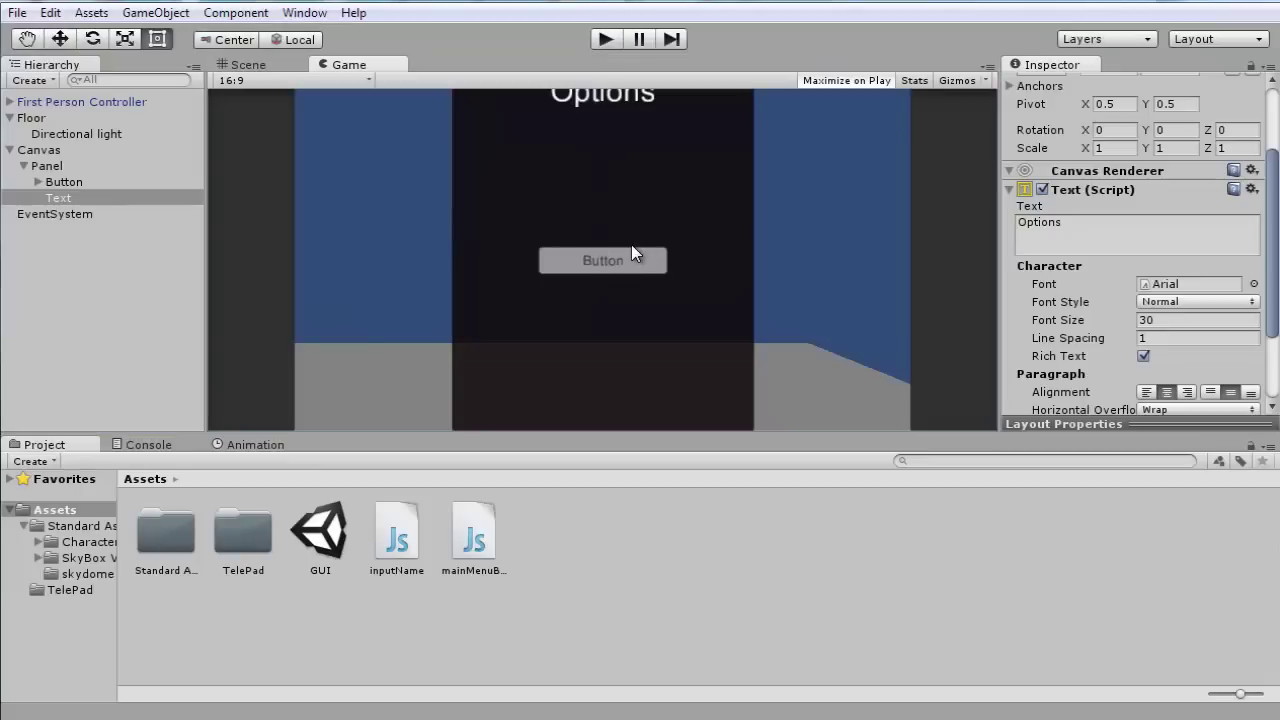
# Move the Button below the Text inside the Panel in the Hierarchy
pyautogui.click(64, 182)
pyautogui.moveTo(77, 195)
pyautogui.mouseDown()
pyautogui.moveTo(86, 216)
pyautogui.moveTo(80, 205)
pyautogui.mouseUp()
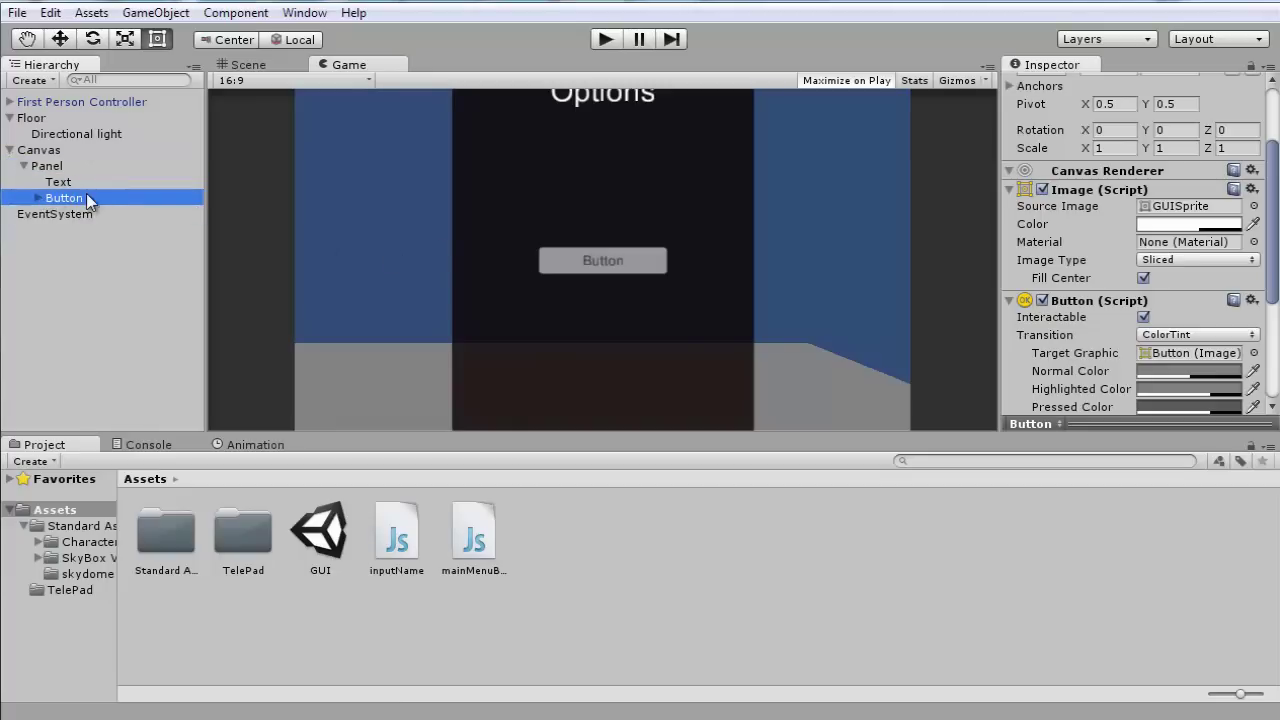
pyautogui.click(88, 195)
# Name the button object Resume and set its child label text to 'Resume Game'
pyautogui.write('B')
pyautogui.press('Return')
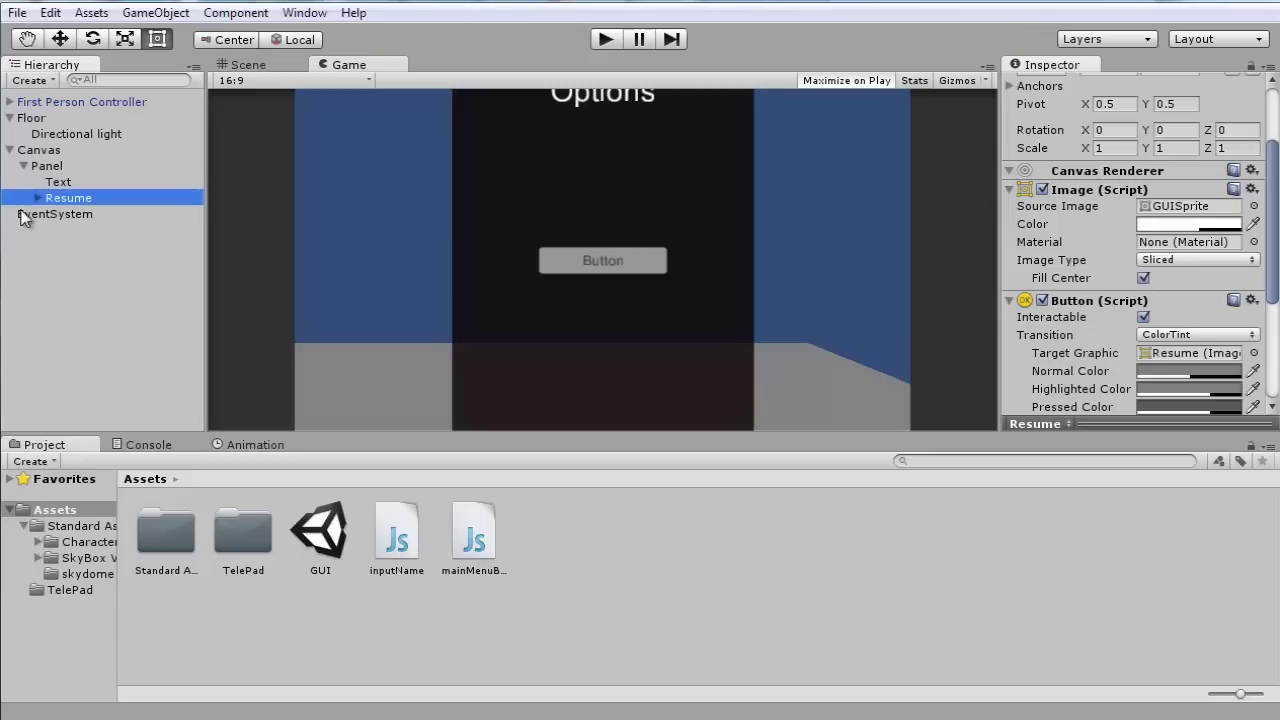
pyautogui.click(38, 198)
pyautogui.click(62, 216)
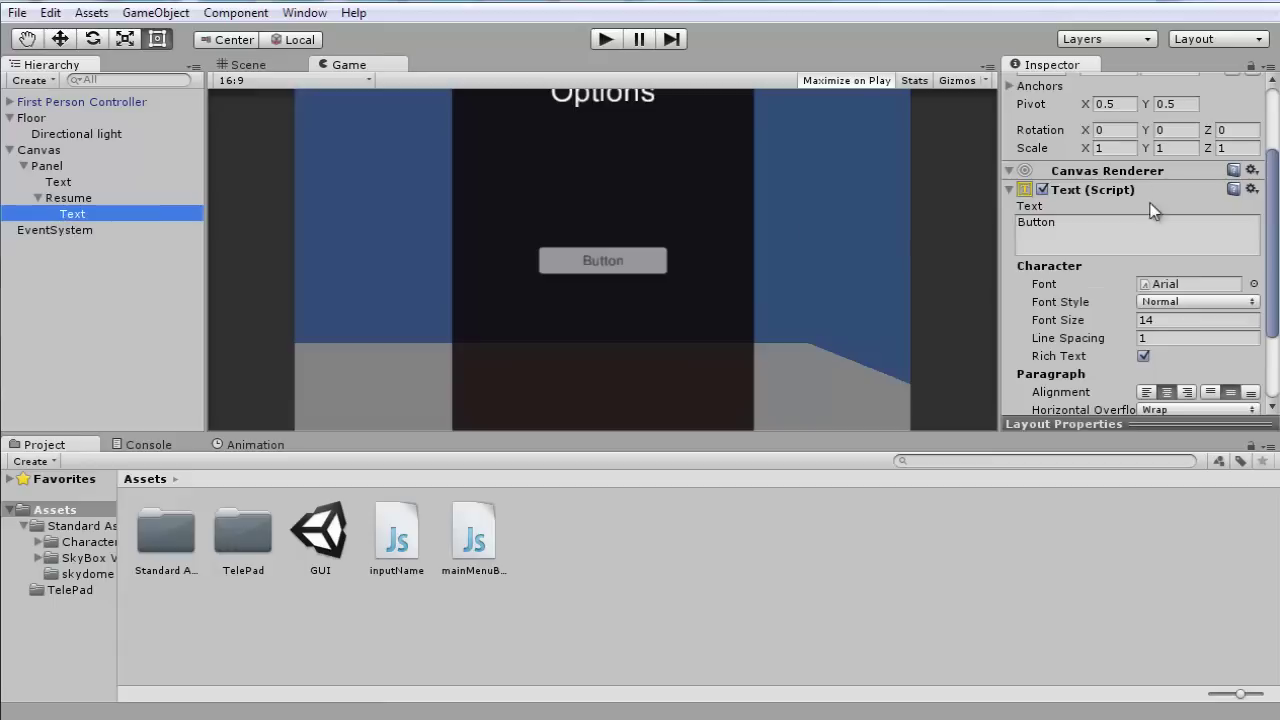
pyautogui.click(1125, 221)
pyautogui.write('Resum')
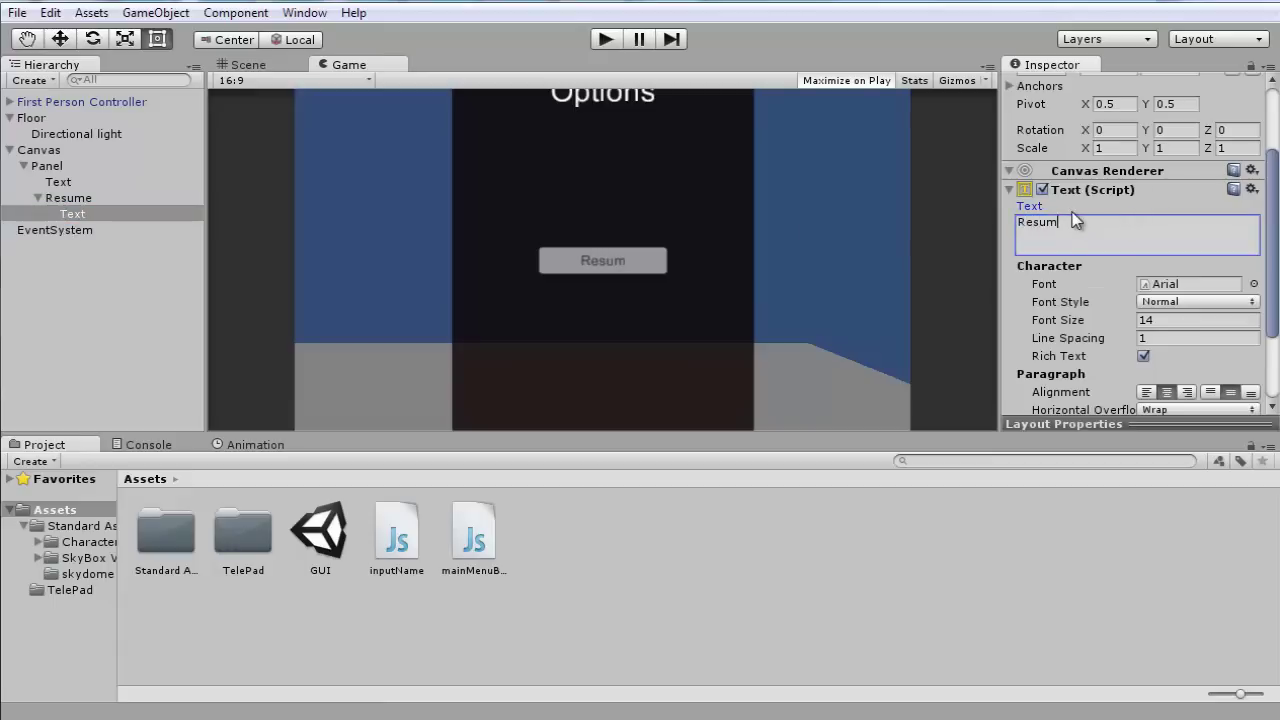
pyautogui.write('e Game')
pyautogui.click(110, 197)
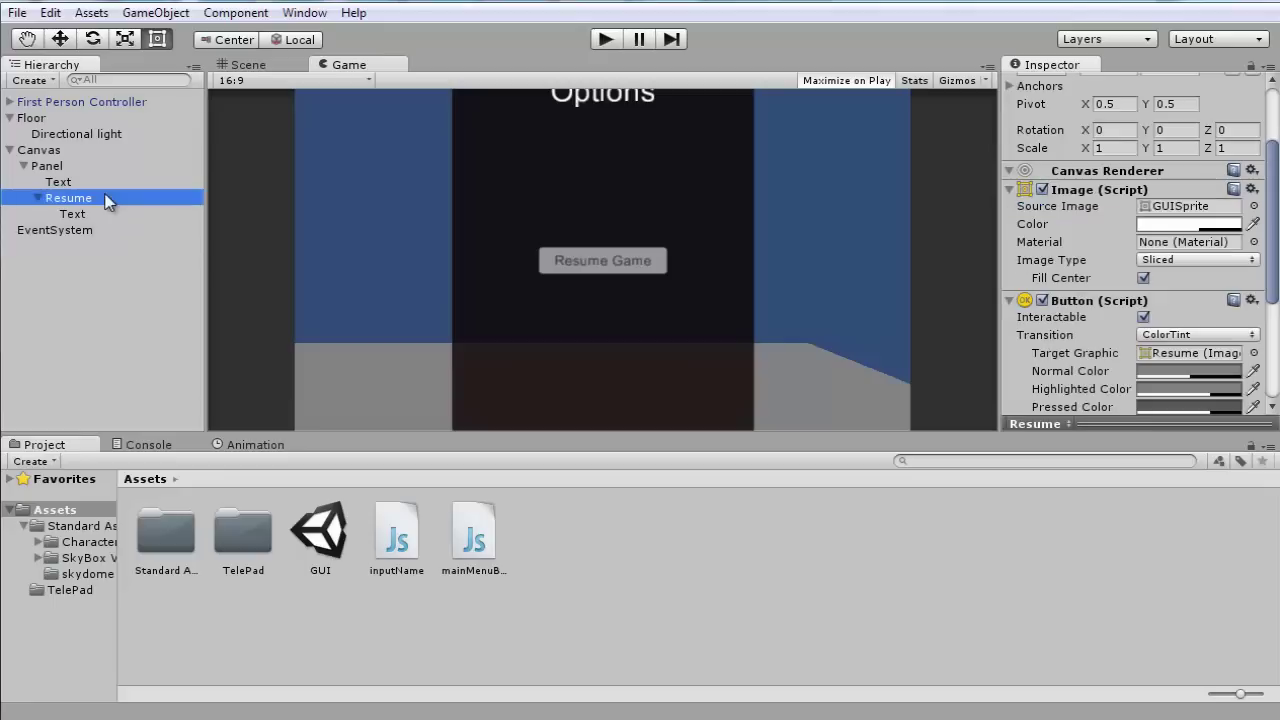
pyautogui.click(1254, 206)
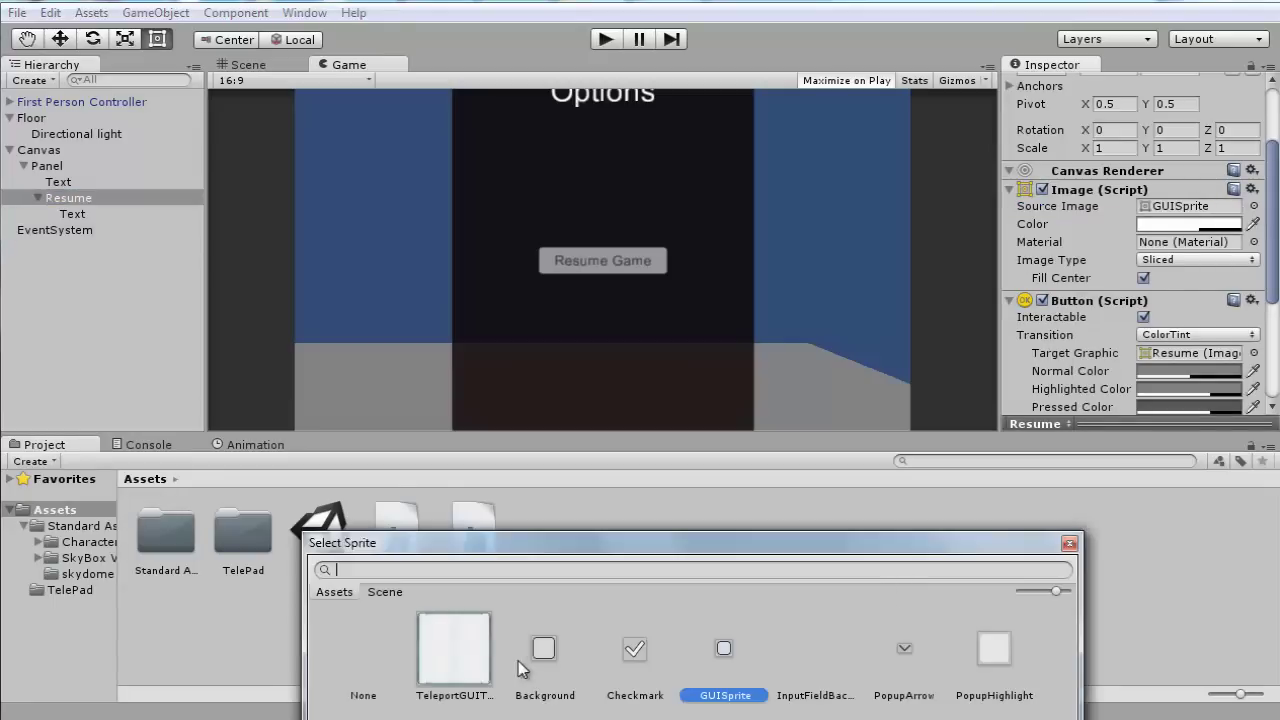
# Try the TeleportGUITexture sprite on the button and lower its colour alpha to 100
pyautogui.click(479, 659)
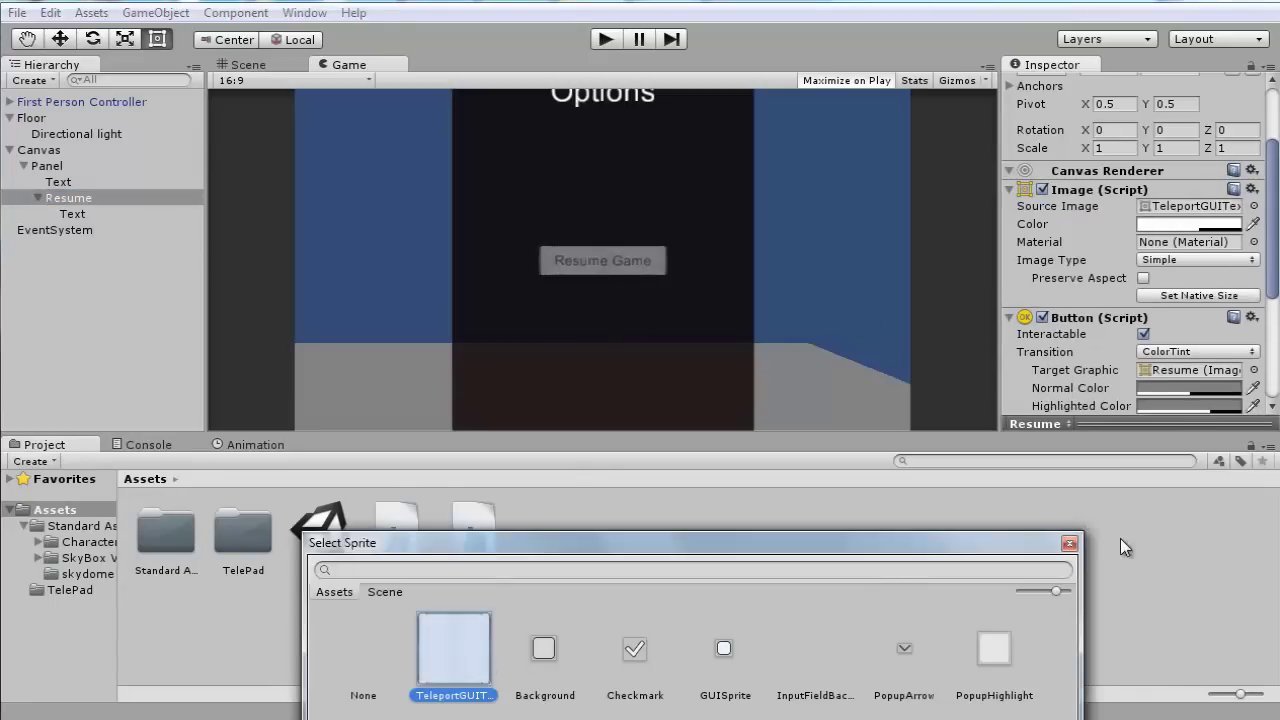
pyautogui.click(1069, 543)
pyautogui.click(1195, 224)
pyautogui.moveTo(1085, 603); pyautogui.dragTo(1140, 604)
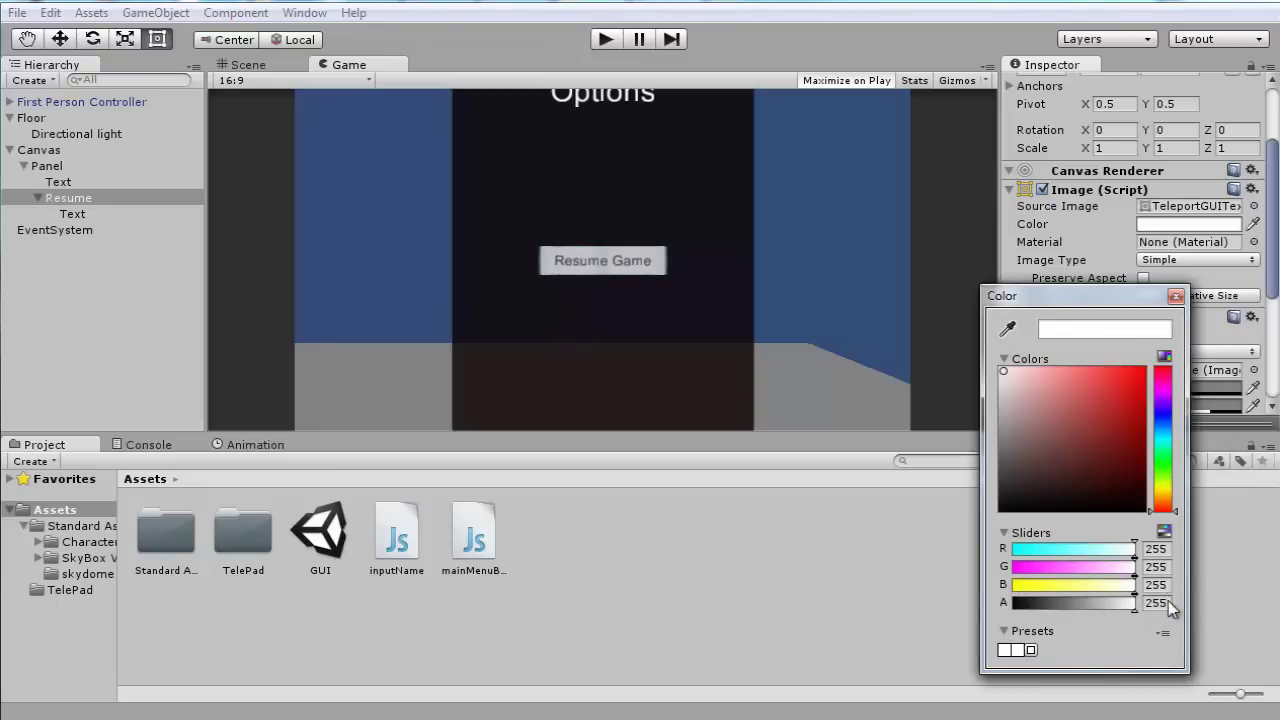
pyautogui.write('100')
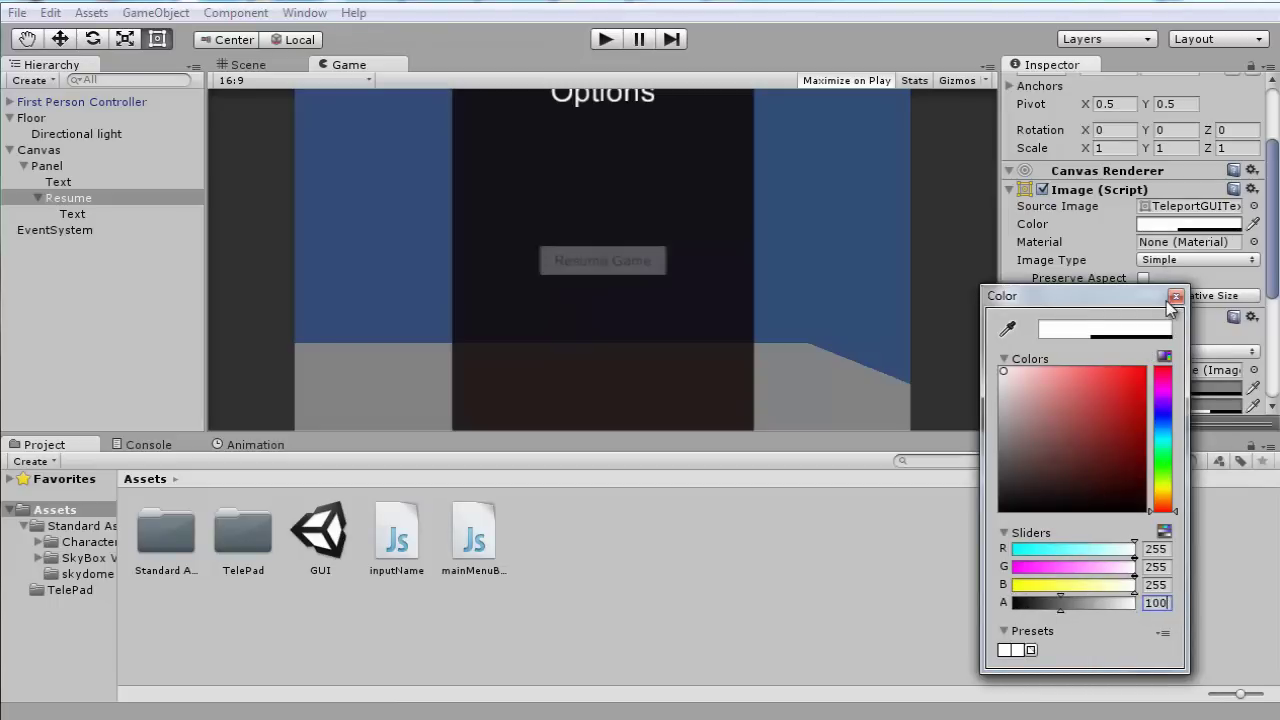
pyautogui.click(1176, 296)
# Preview several sprites and set the button's Source Image to Background
pyautogui.click(1254, 206)
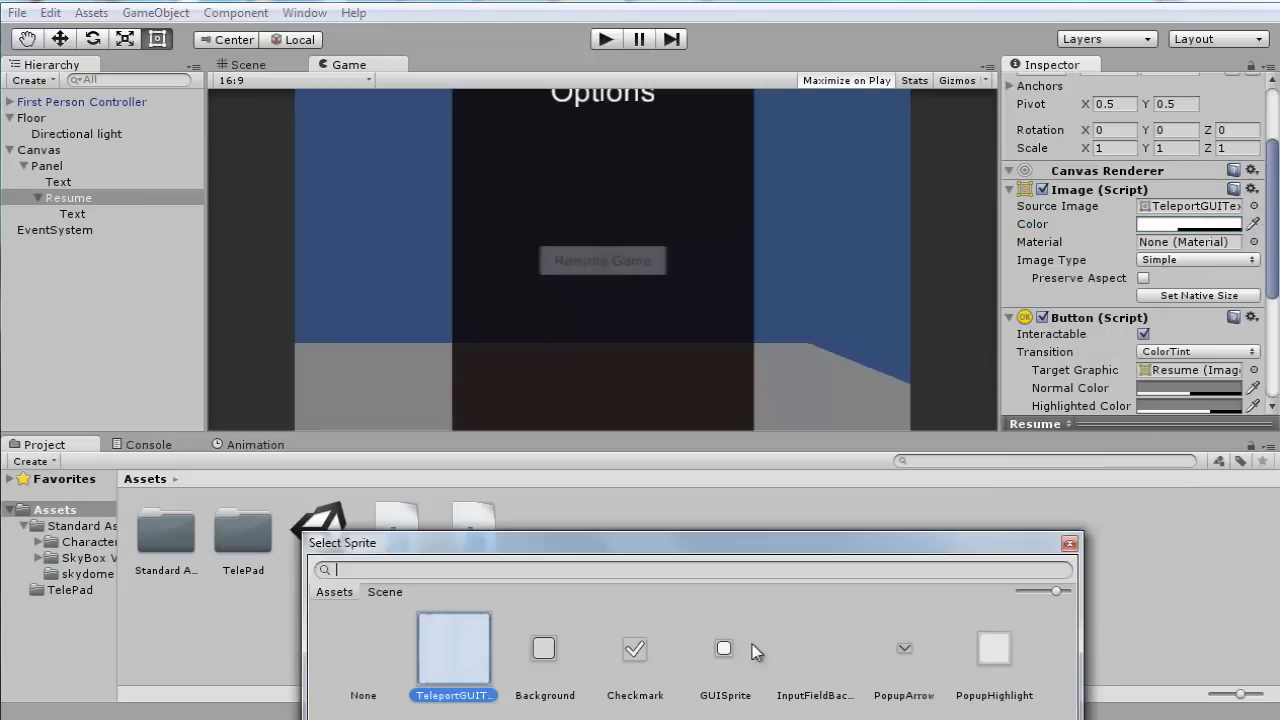
pyautogui.click(996, 640)
pyautogui.click(570, 650)
pyautogui.click(705, 647)
pyautogui.click(640, 649)
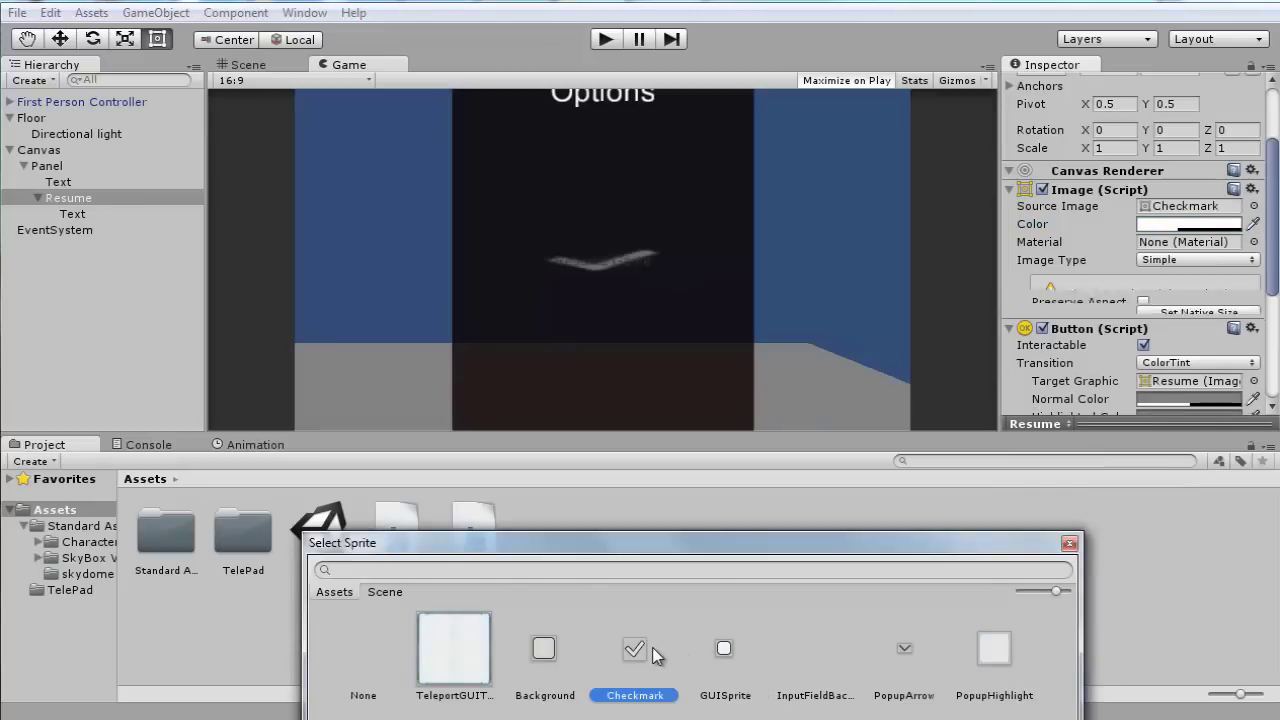
pyautogui.click(548, 656)
pyautogui.click(1069, 543)
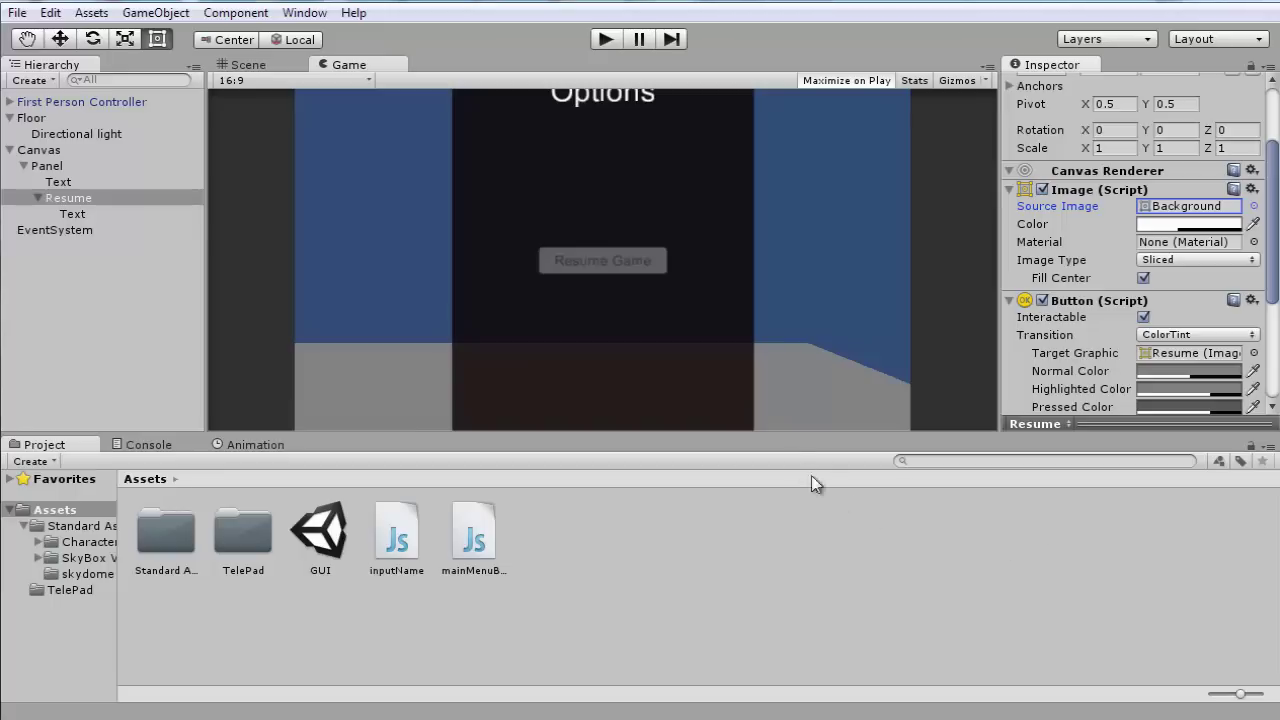
# Set the button colour's alpha to 150
pyautogui.click(1185, 224)
pyautogui.moveTo(1074, 603)
pyautogui.mouseDown()
pyautogui.moveTo(1098, 610)
pyautogui.moveTo(1090, 617)
pyautogui.mouseUp()
pyautogui.click(1156, 603)
pyautogui.write('150')
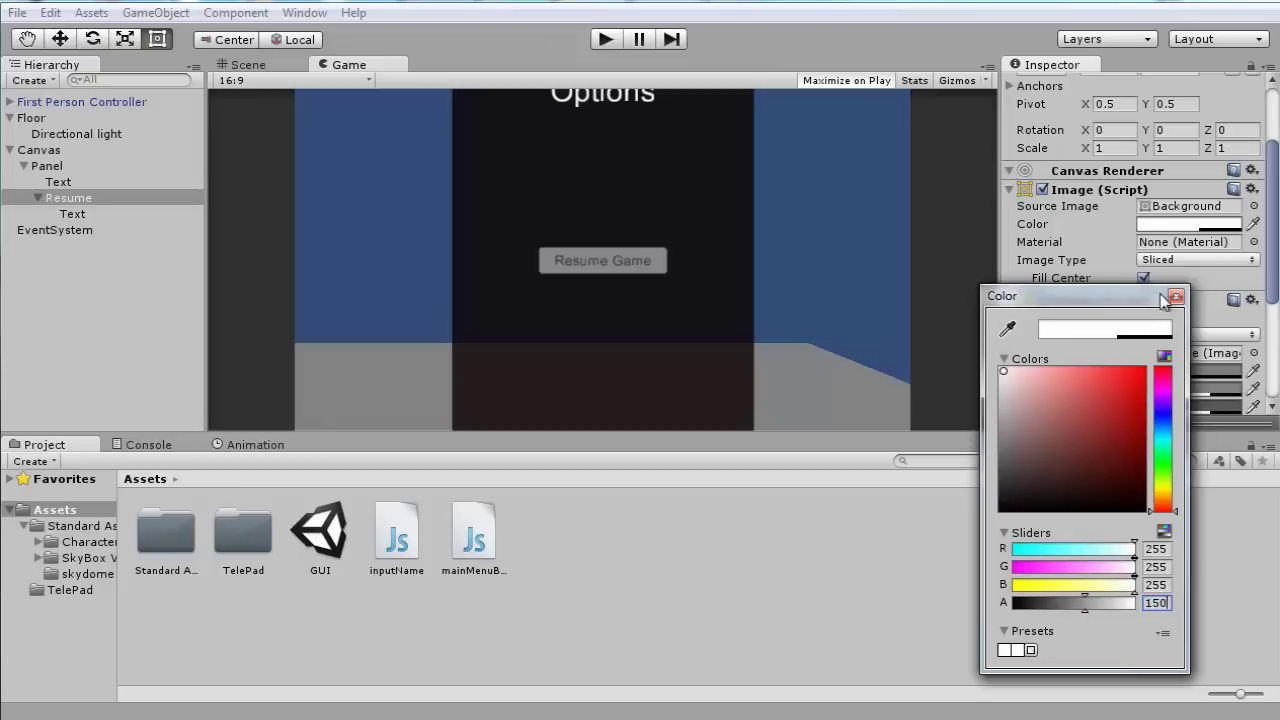
pyautogui.click(1180, 299)
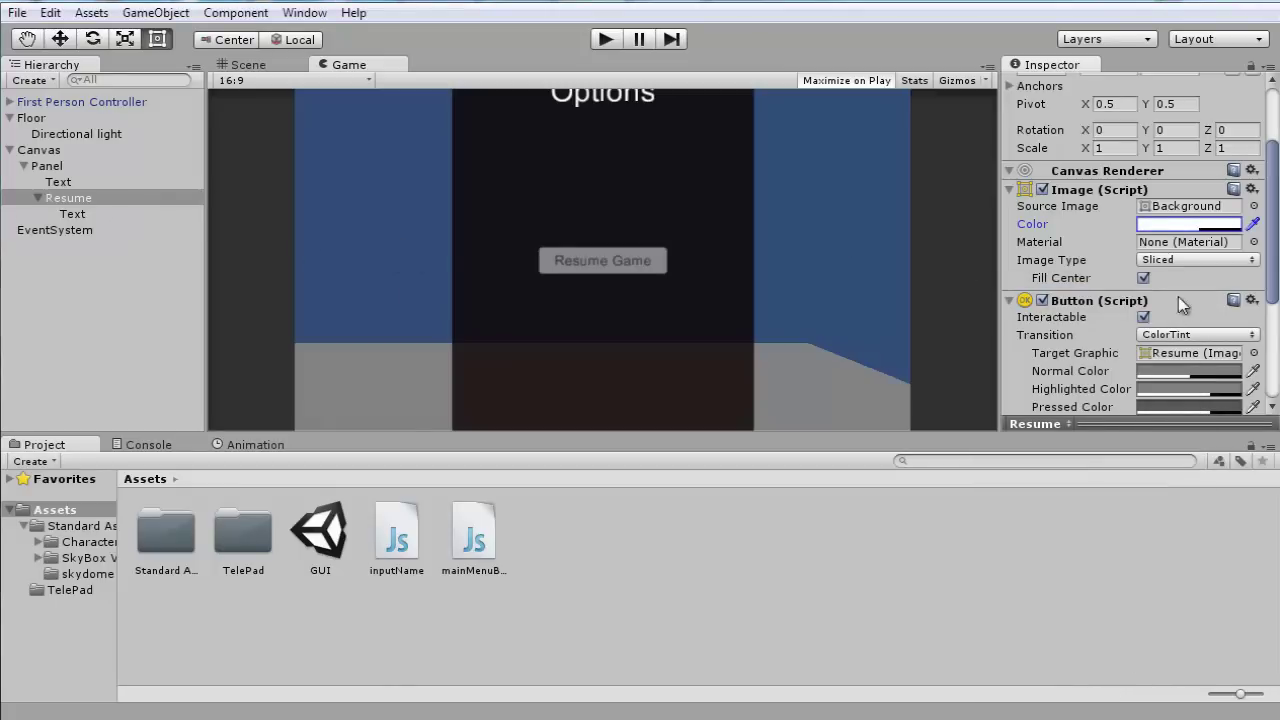
pyautogui.scroll(3, 1170, 286)
pyautogui.click(643, 263)
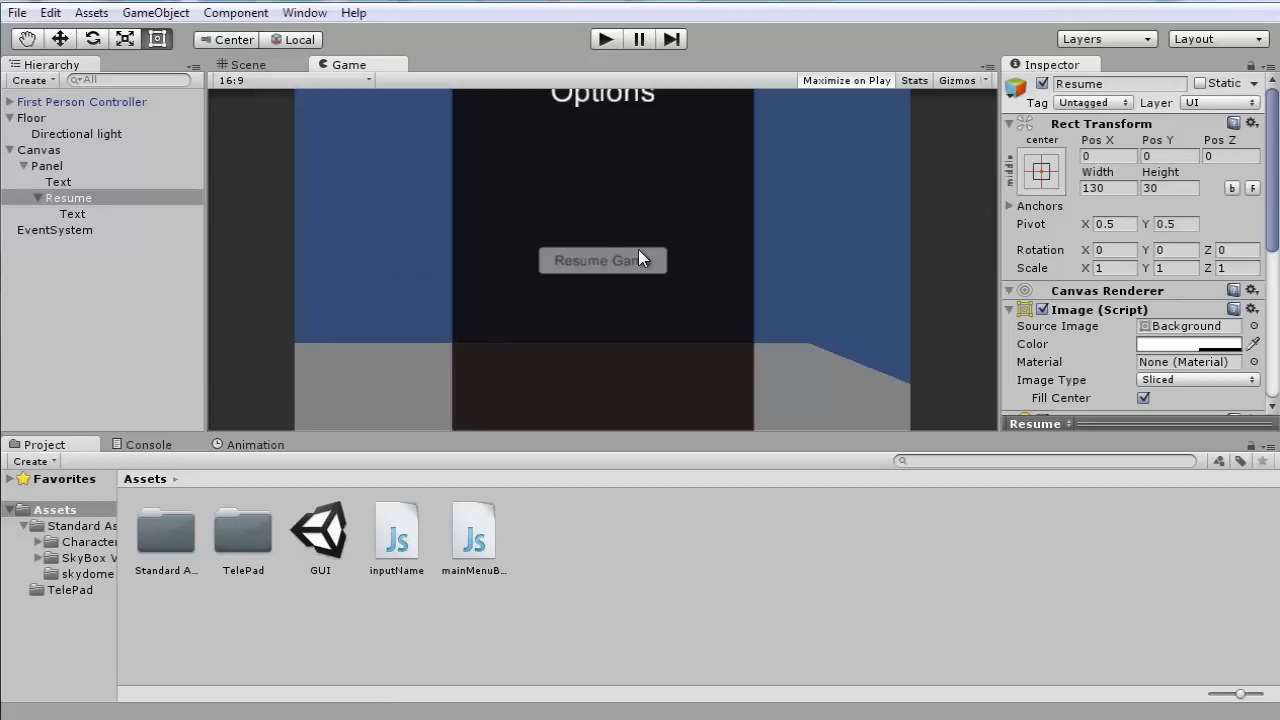
# Resize the menu Panel's Rect Transform to width 250 and height 350
pyautogui.click(58, 152)
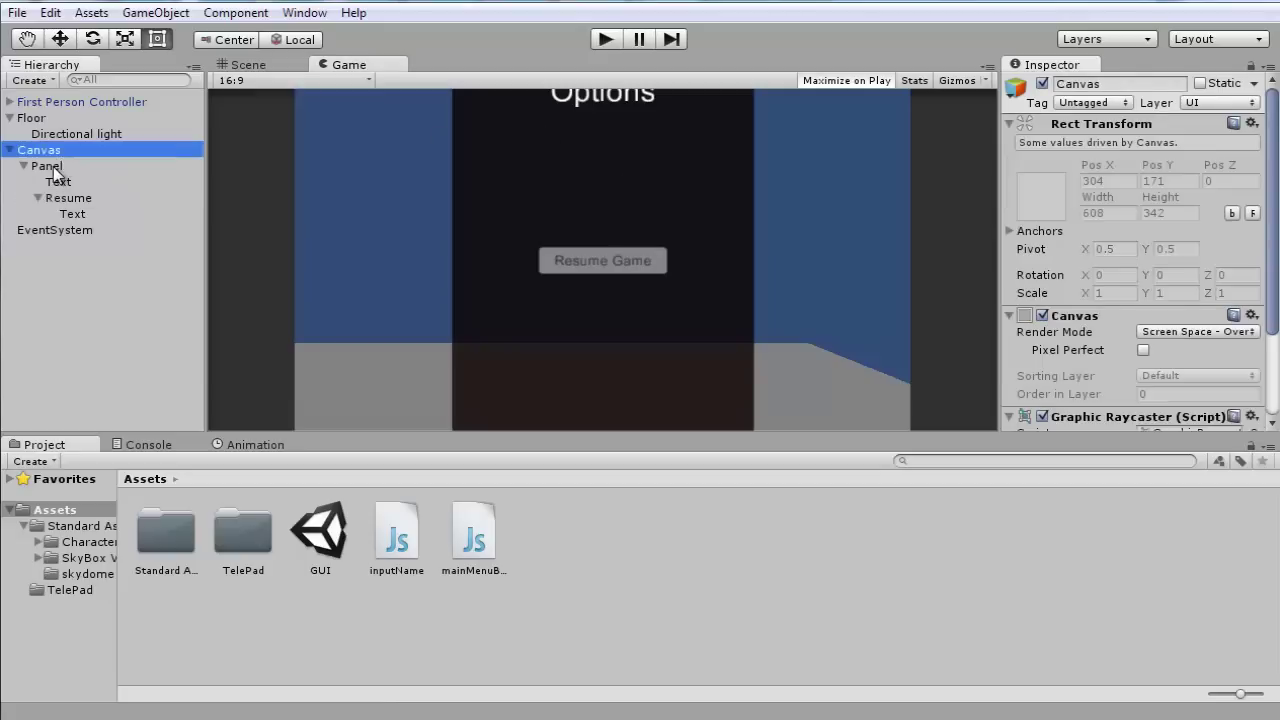
pyautogui.click(50, 166)
pyautogui.click(1122, 189)
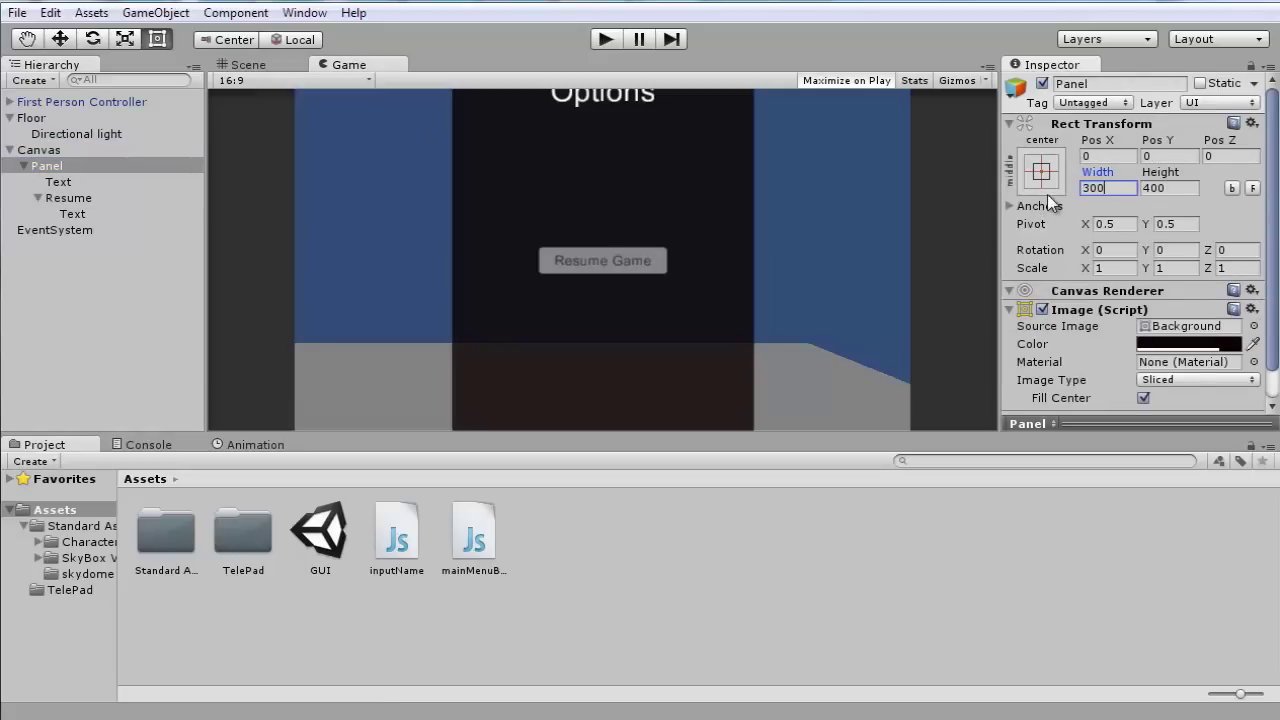
pyautogui.write('250')
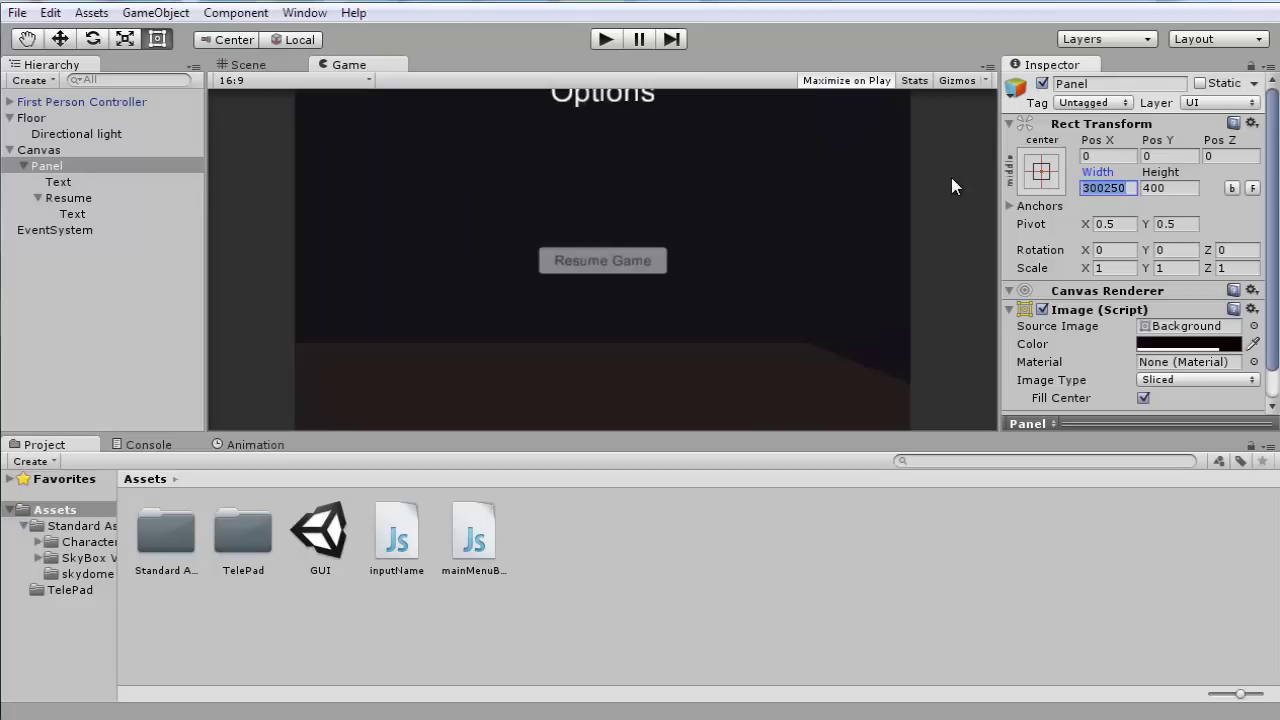
pyautogui.write('250')
pyautogui.press('Tab')
pyautogui.write('350')
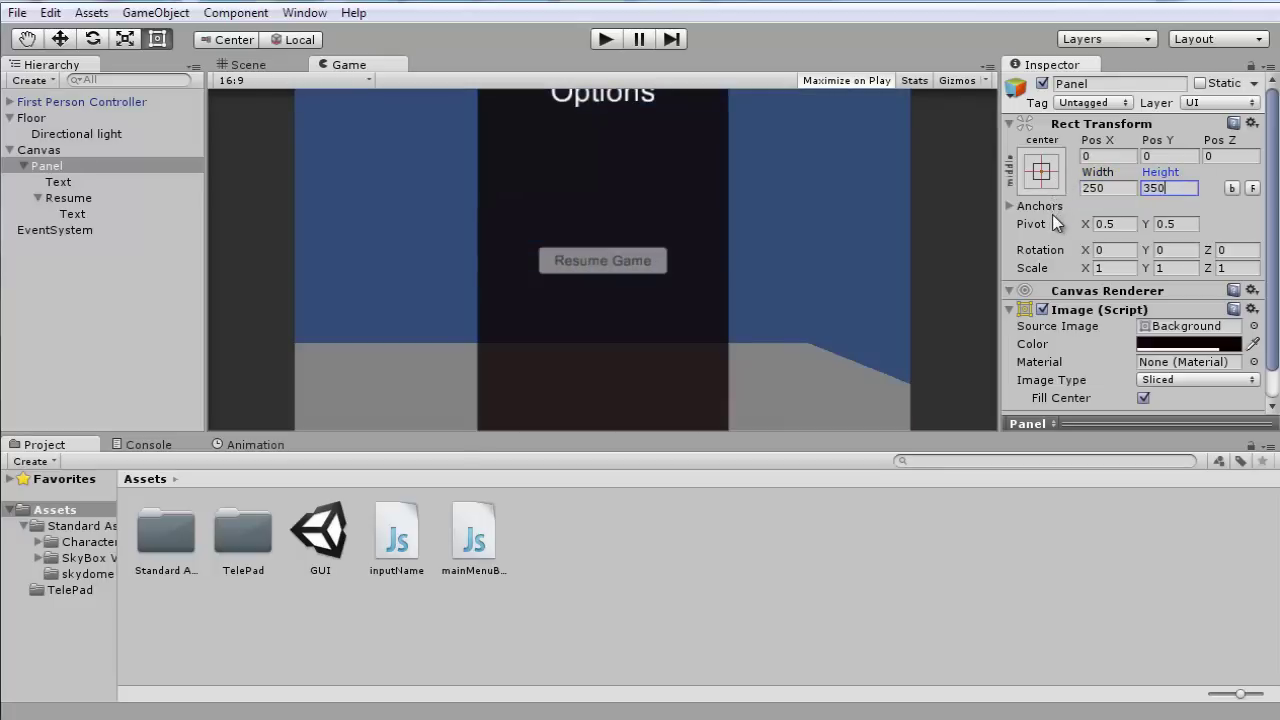
pyautogui.click(250, 65)
pyautogui.scroll(-1, 697, 210)
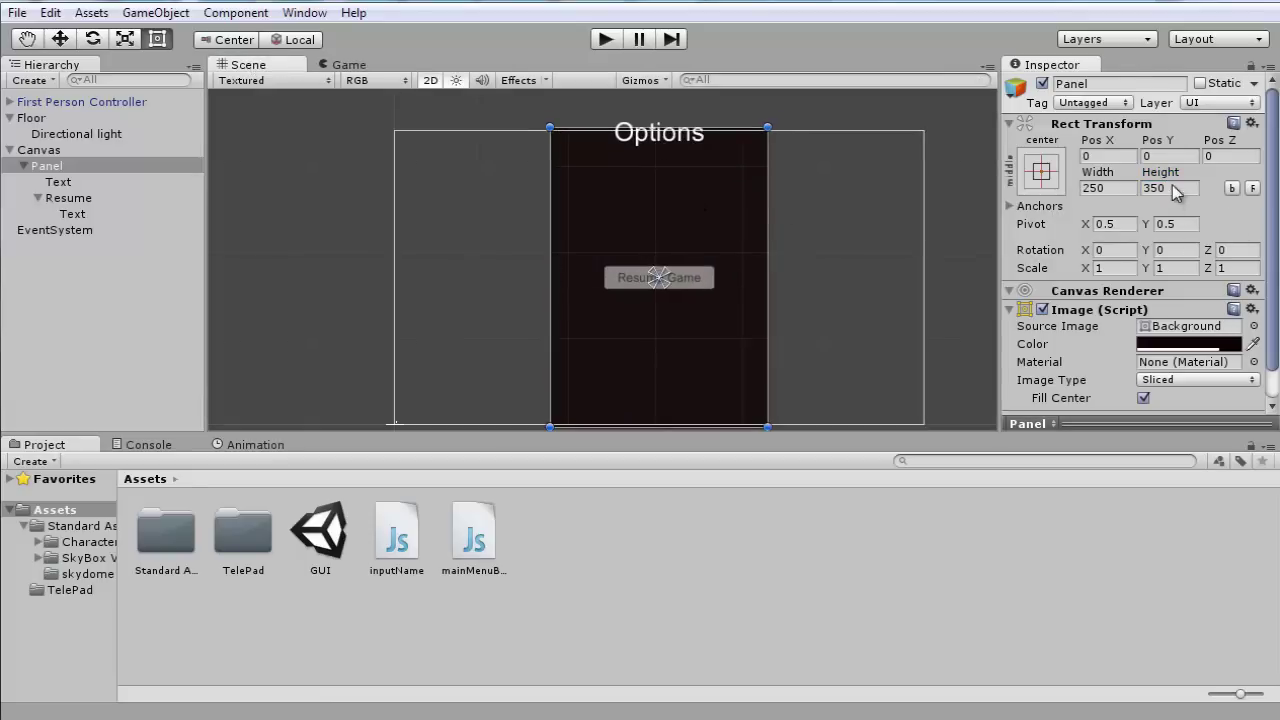
# Lower the Options heading to Pos Y 145 and raise Resume Game beneath it to Pos Y 100
pyautogui.scroll(-1, 640, 193)
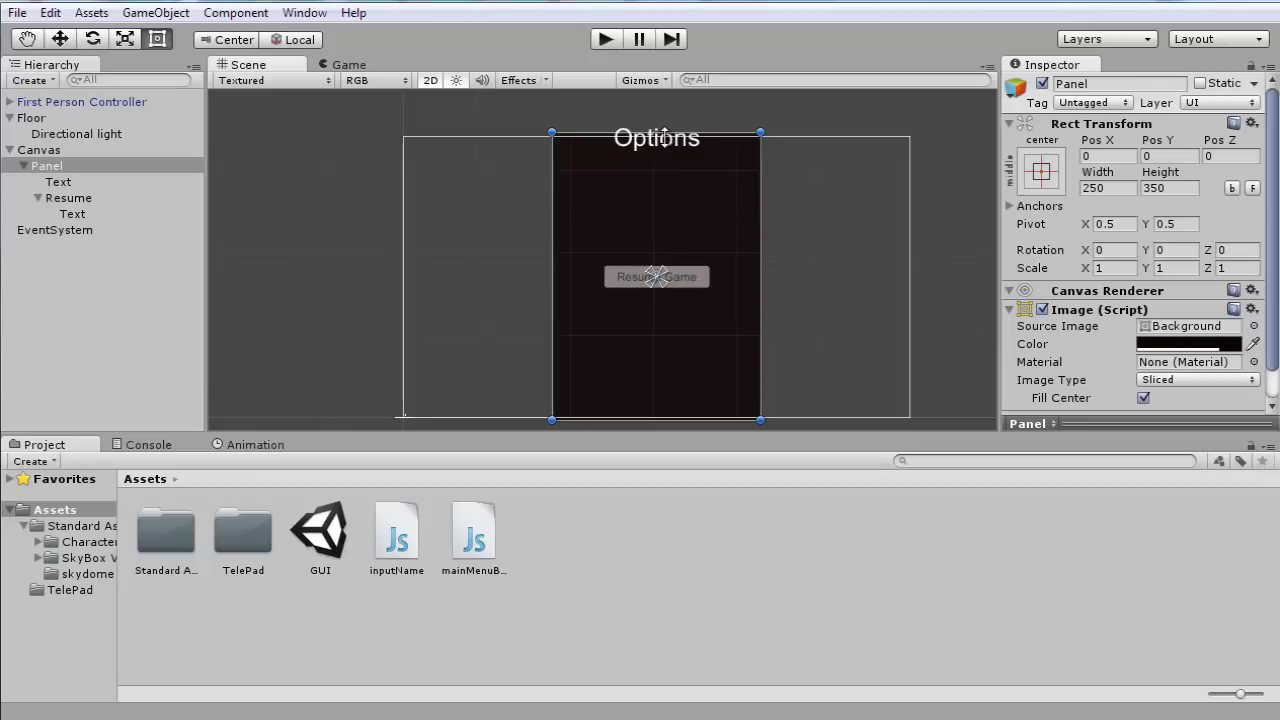
pyautogui.moveTo(658, 160); pyautogui.dragTo(658, 179)
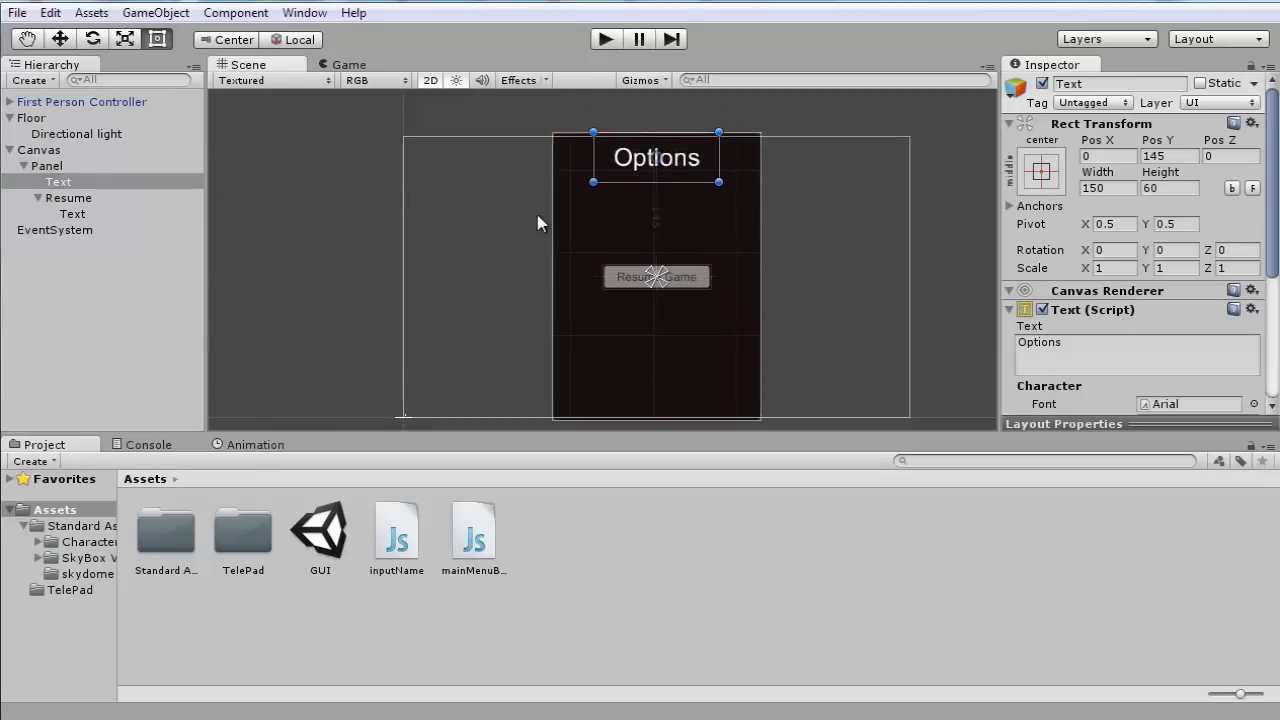
pyautogui.click(686, 288)
pyautogui.moveTo(686, 288); pyautogui.dragTo(692, 198)
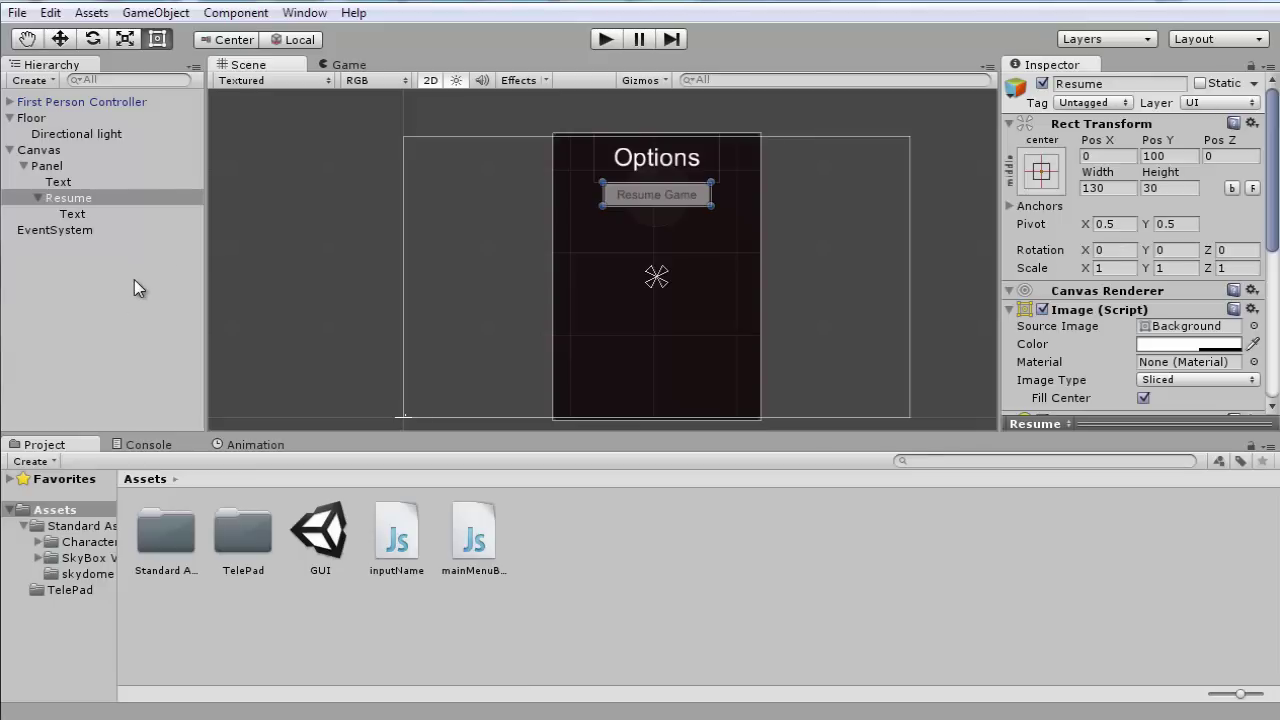
# Add a new UI Button inside the Panel and name it Options
pyautogui.rightClick(54, 196)
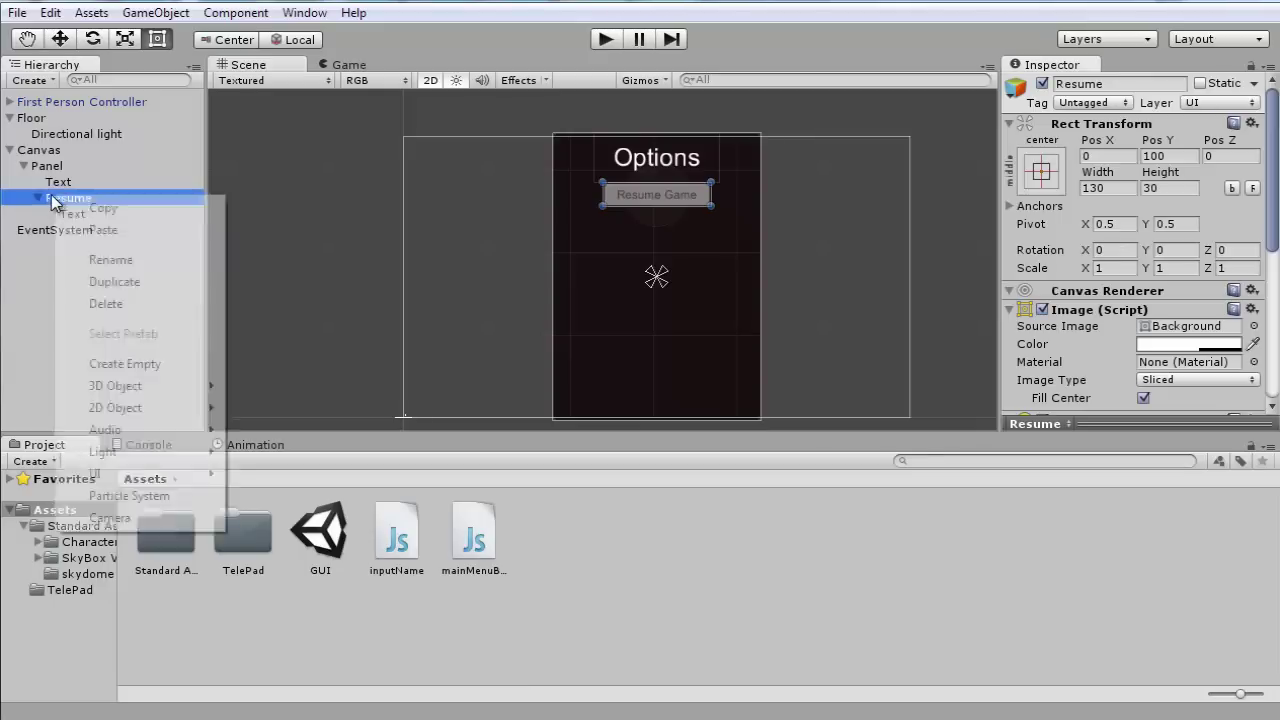
pyautogui.click(46, 168)
pyautogui.rightClick(46, 168)
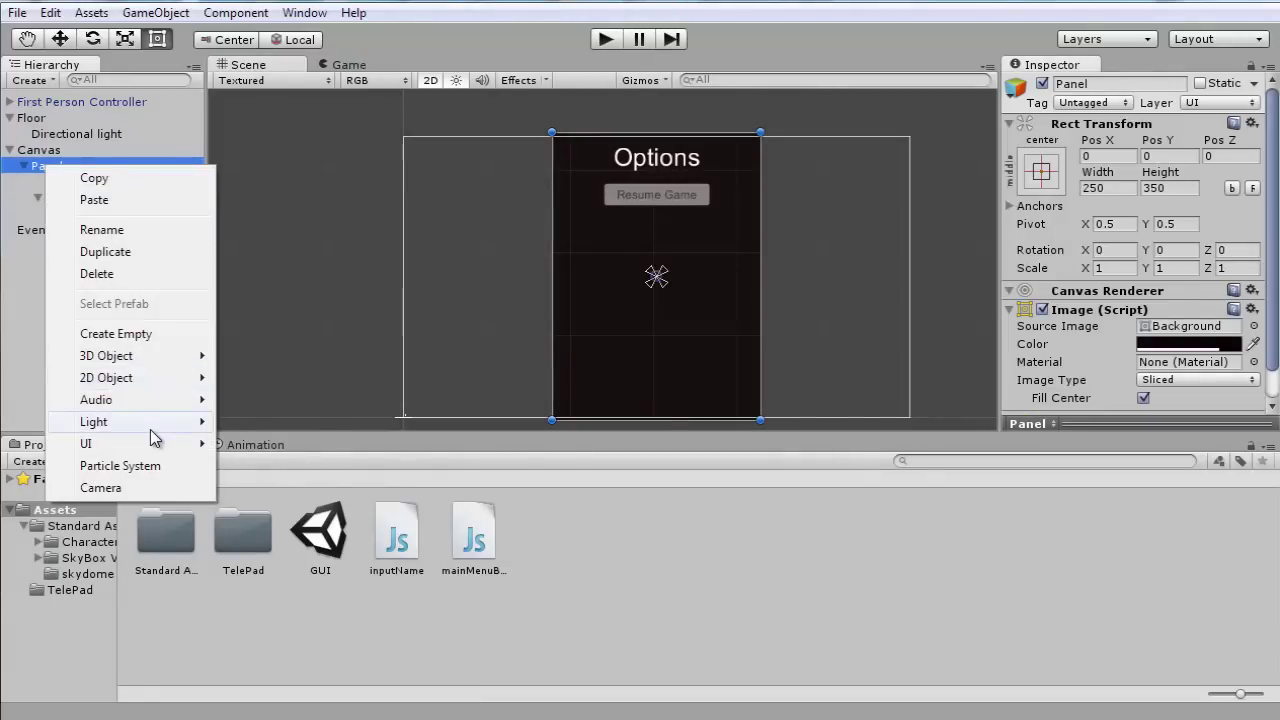
pyautogui.moveTo(185, 447)
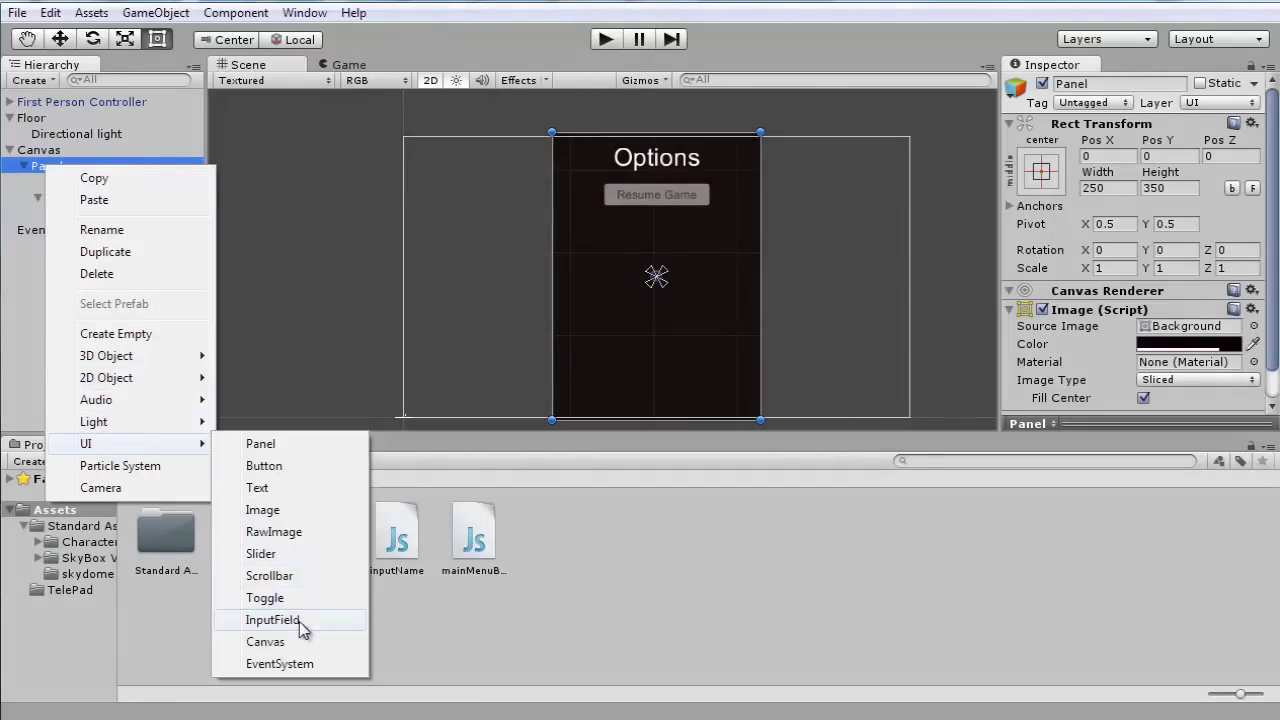
pyautogui.click(300, 466)
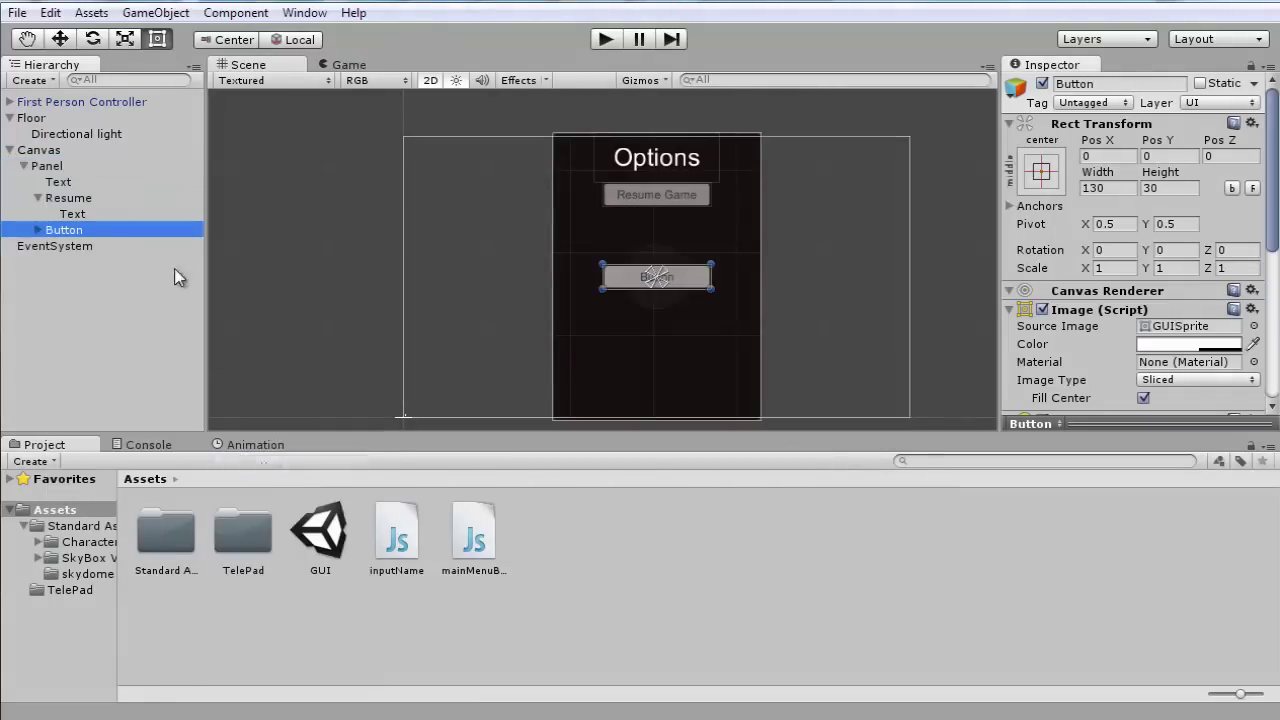
pyautogui.click(114, 224)
pyautogui.write('Options')
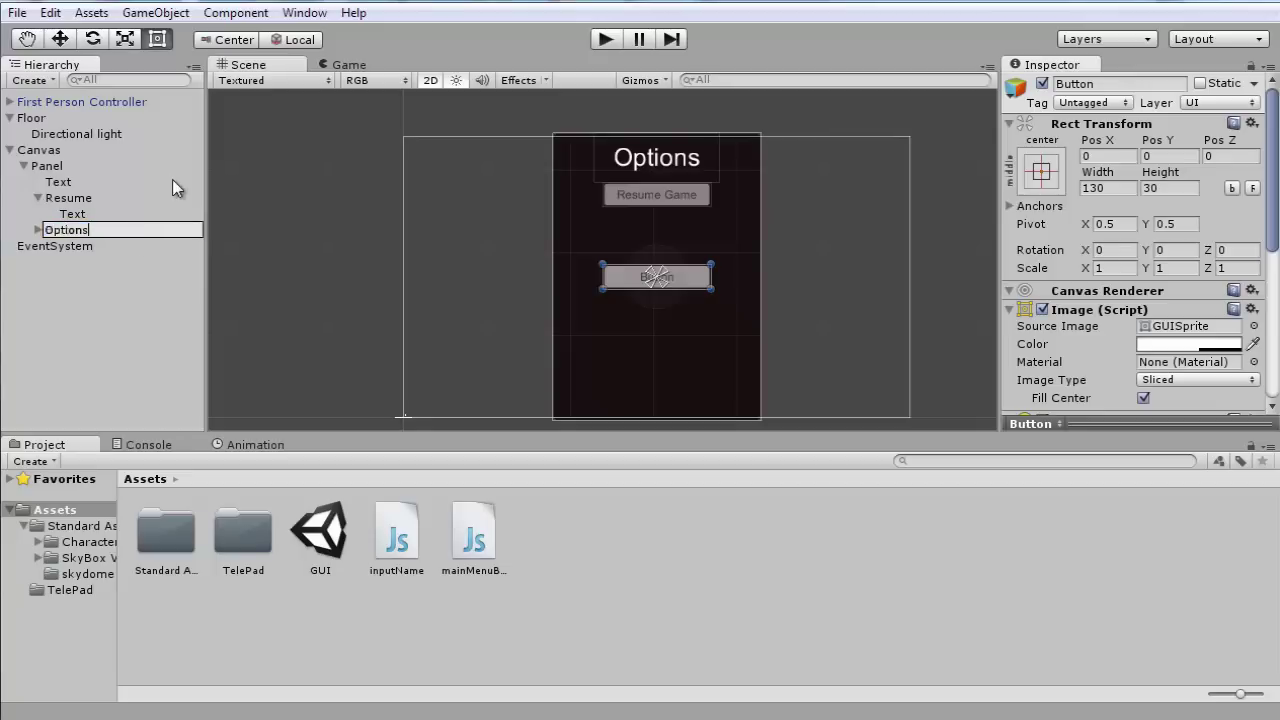
pyautogui.press('Return')
# Place the Options button below Resume Game at Pos Y 60 and set its label to 'Options'
pyautogui.moveTo(678, 287); pyautogui.dragTo(688, 226)
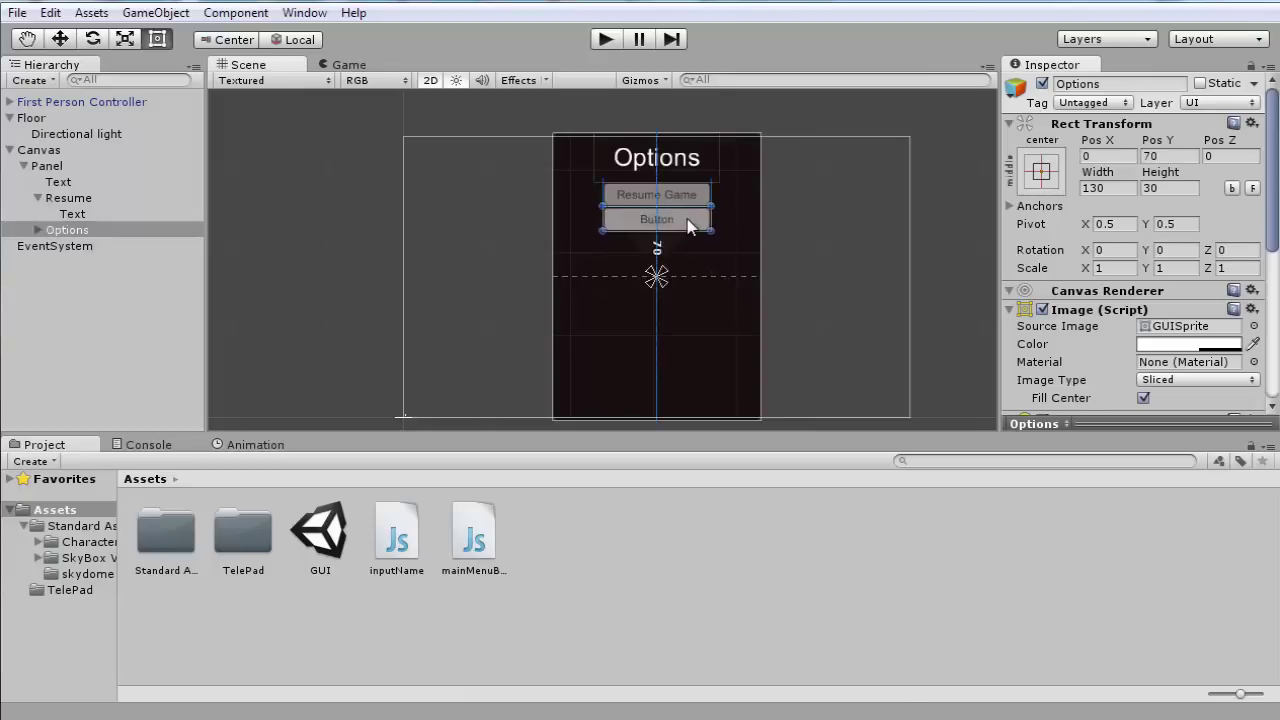
pyautogui.click(1172, 156)
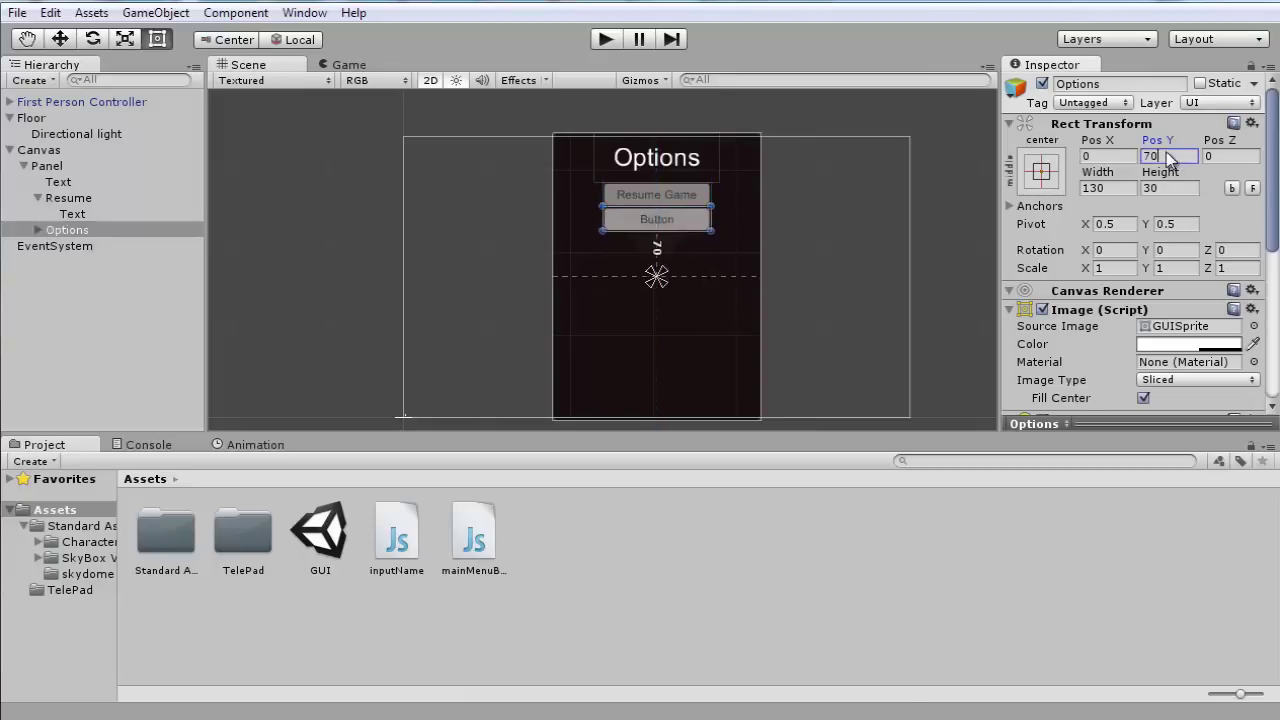
pyautogui.write('60')
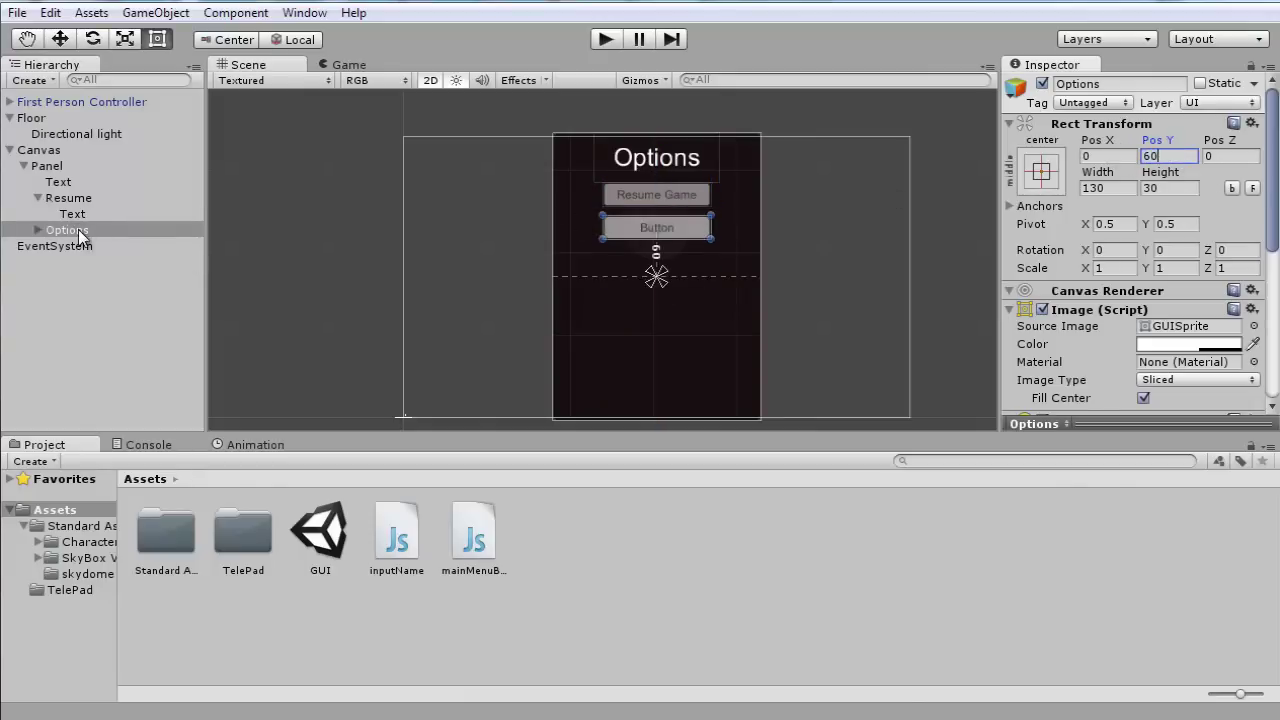
pyautogui.click(40, 230)
pyautogui.click(72, 246)
pyautogui.click(1060, 343)
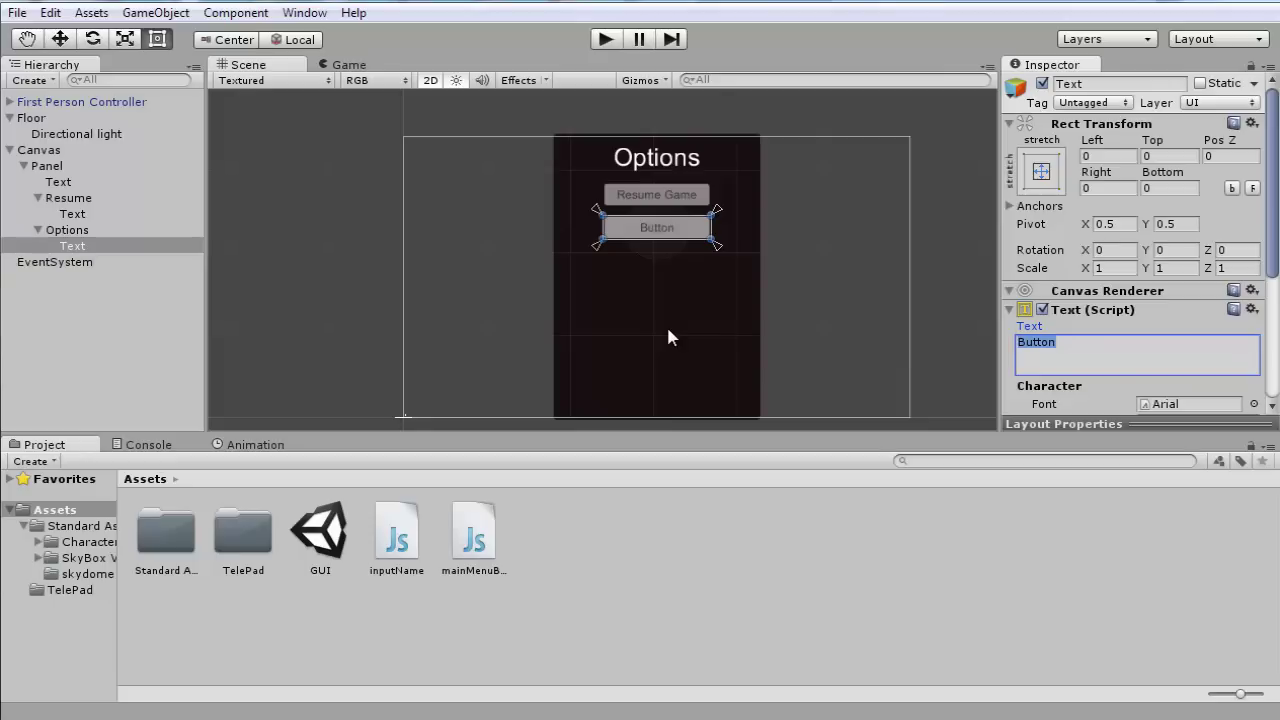
pyautogui.write('Options')
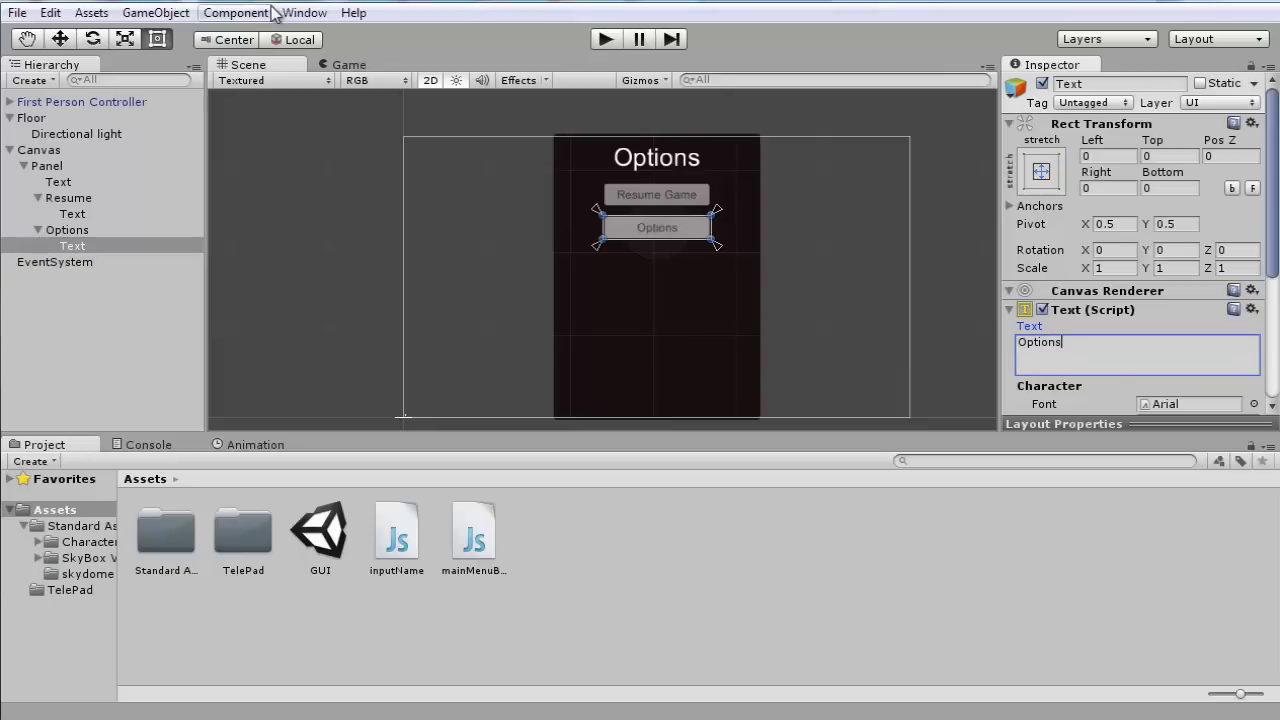
pyautogui.click(68, 182)
pyautogui.click(1160, 360)
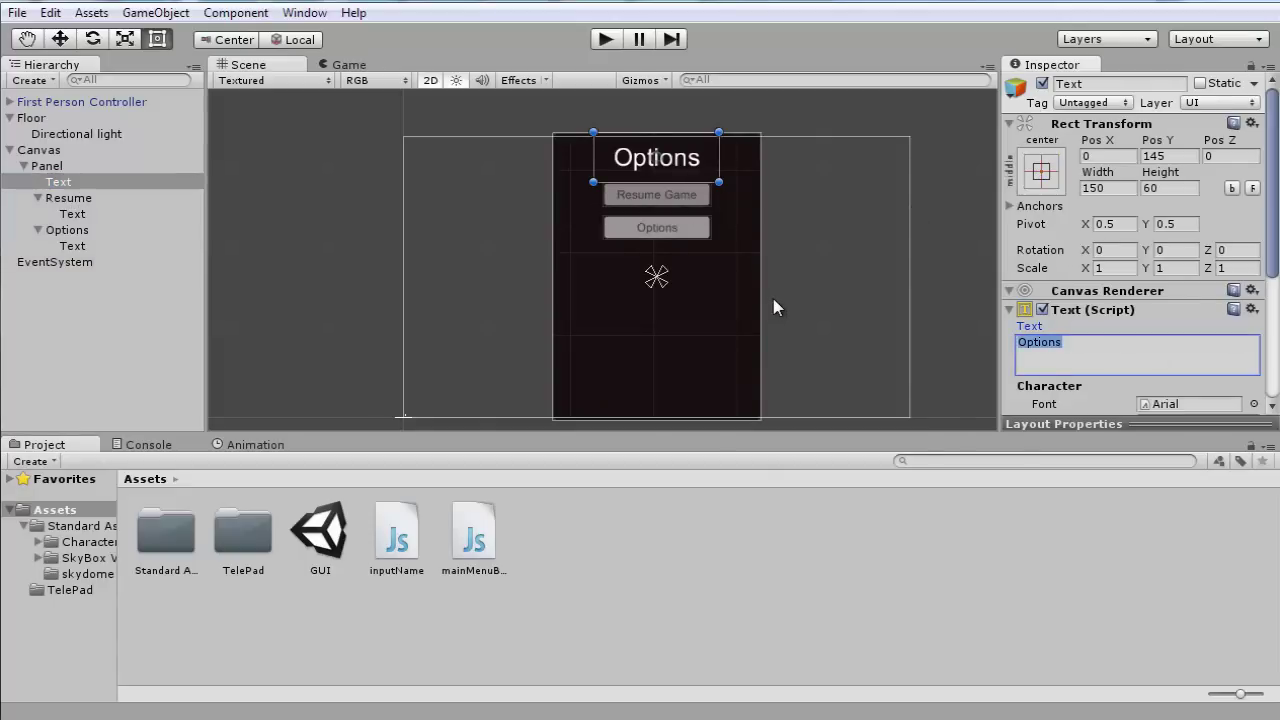
# Change the panel title text to 'Main Menu' and collapse the Resume and Options entries
pyautogui.write('Pause')
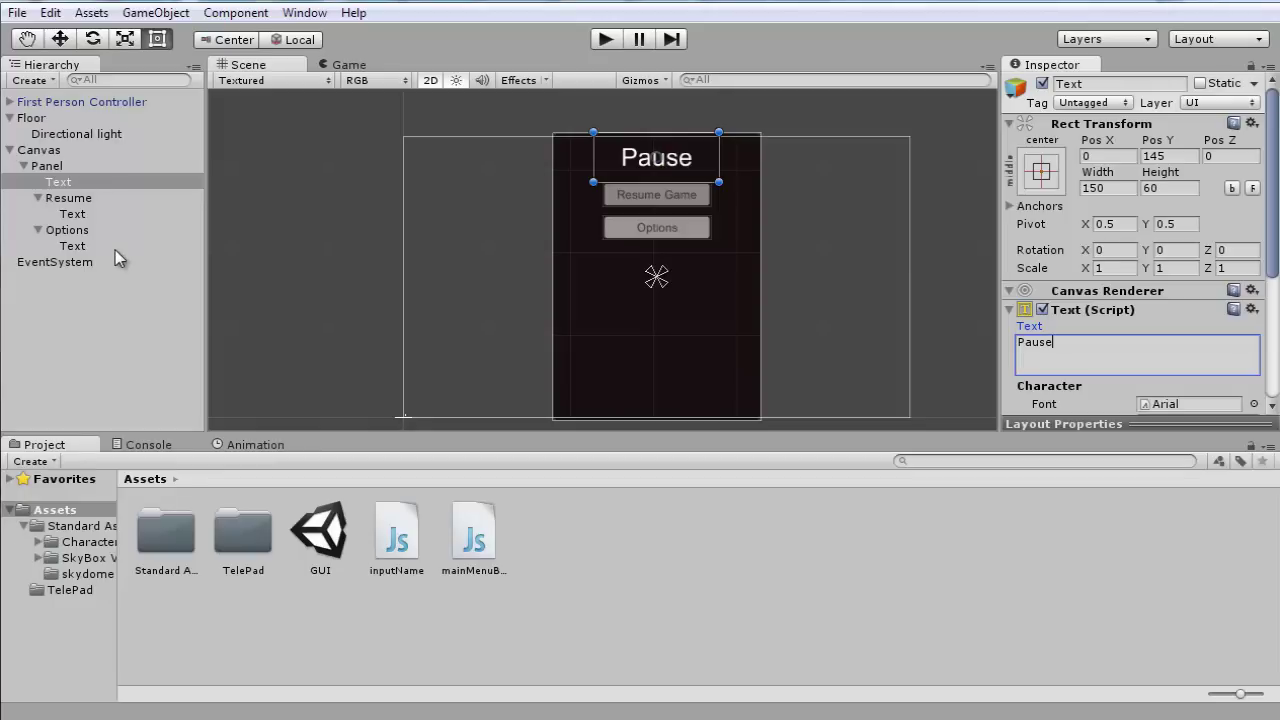
pyautogui.press('BackSpace')
pyautogui.press('BackSpace')
pyautogui.press('BackSpace')
pyautogui.press('BackSpace')
pyautogui.press('BackSpace')
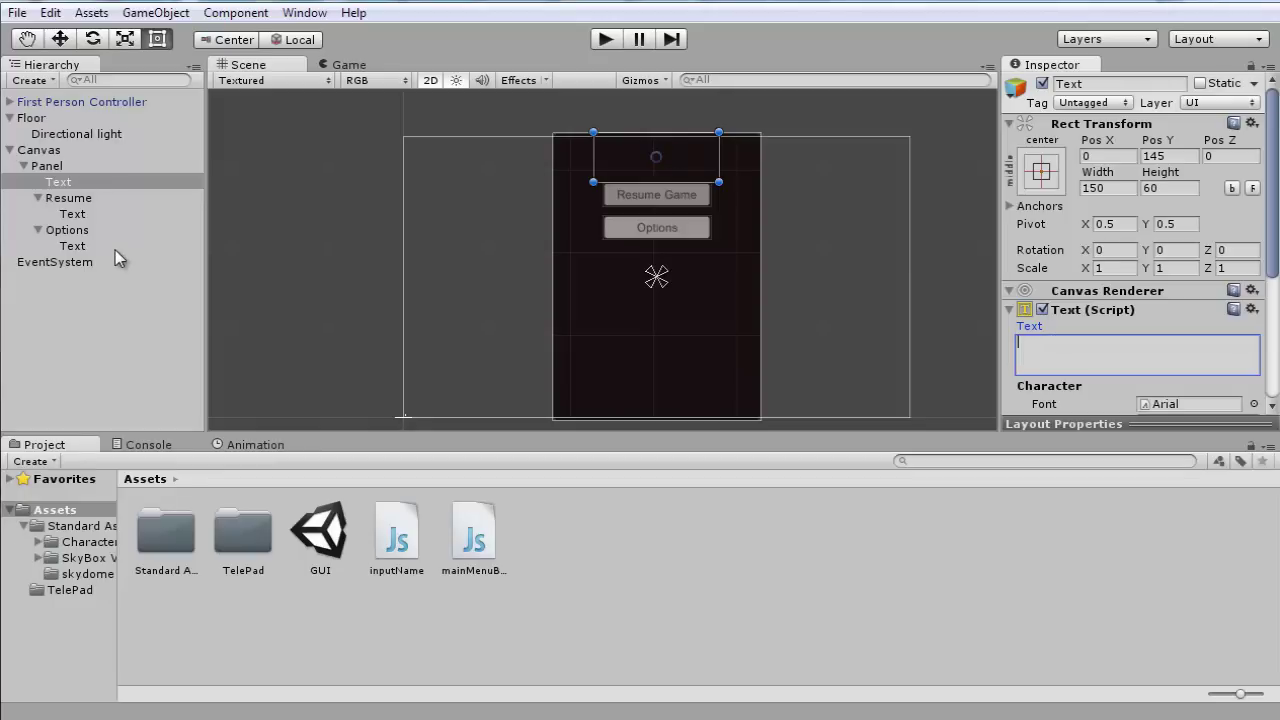
pyautogui.write('Main Menu')
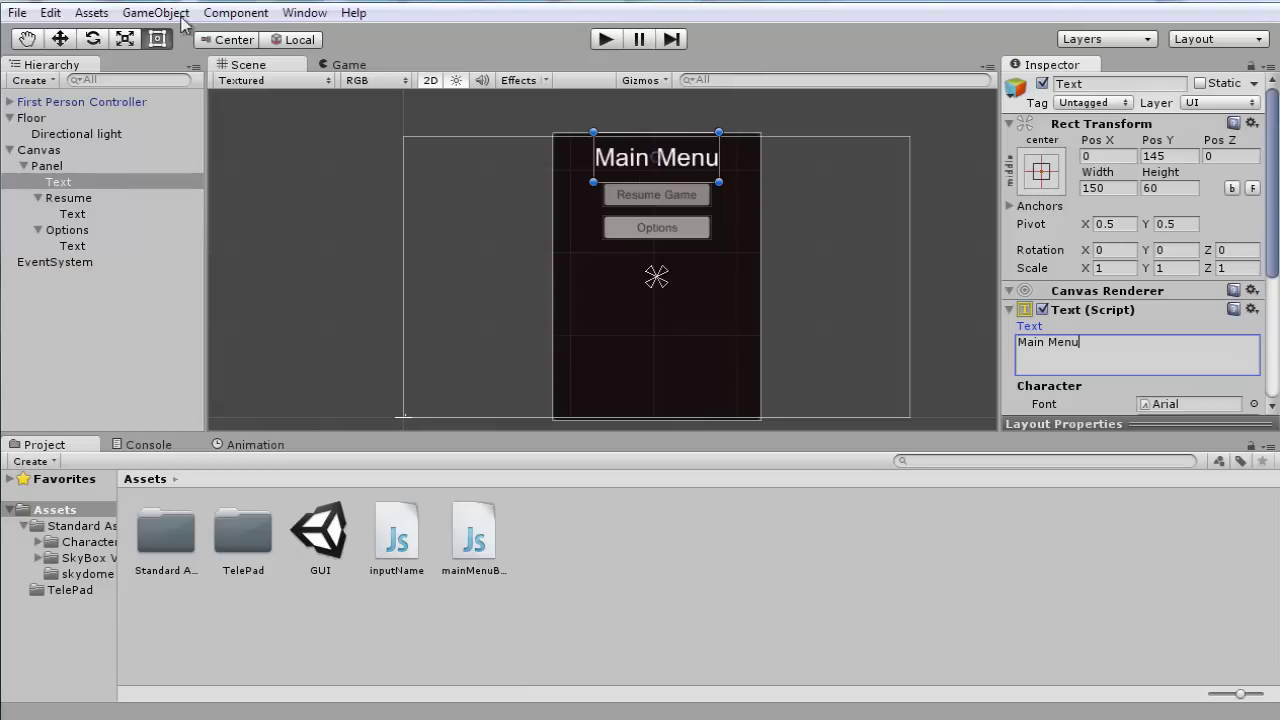
pyautogui.click(70, 231)
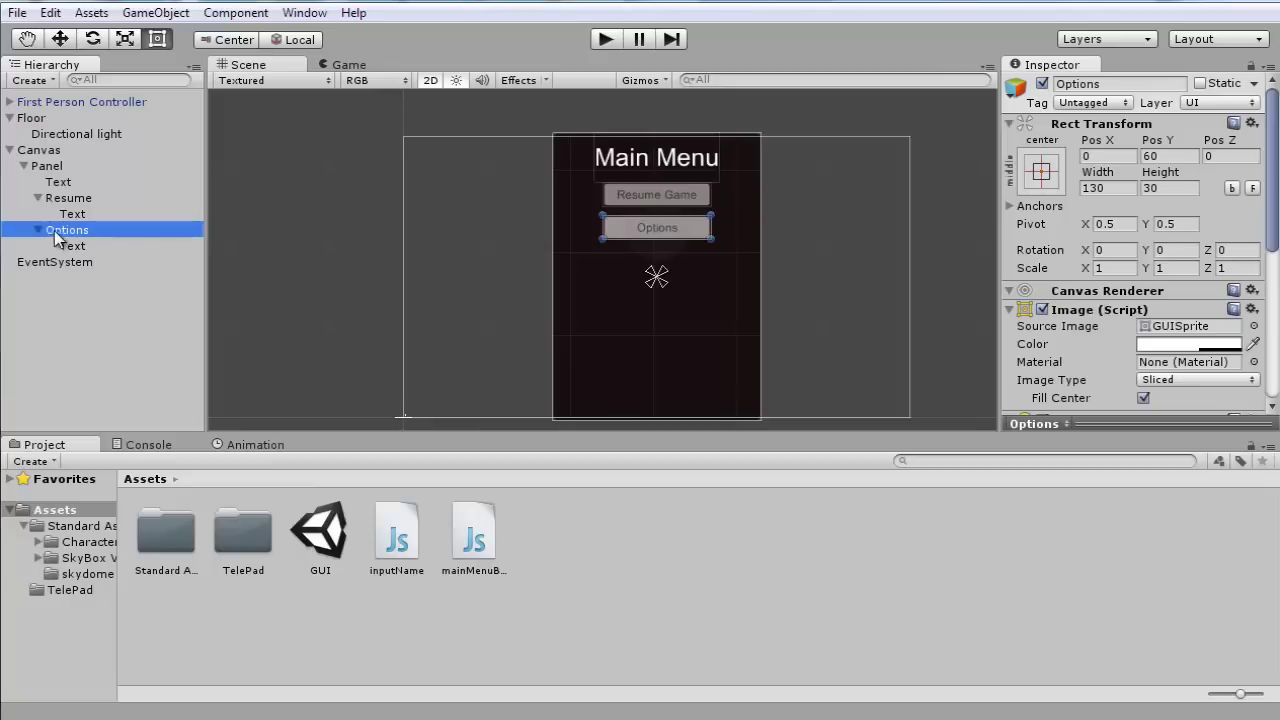
pyautogui.click(38, 230)
pyautogui.click(38, 198)
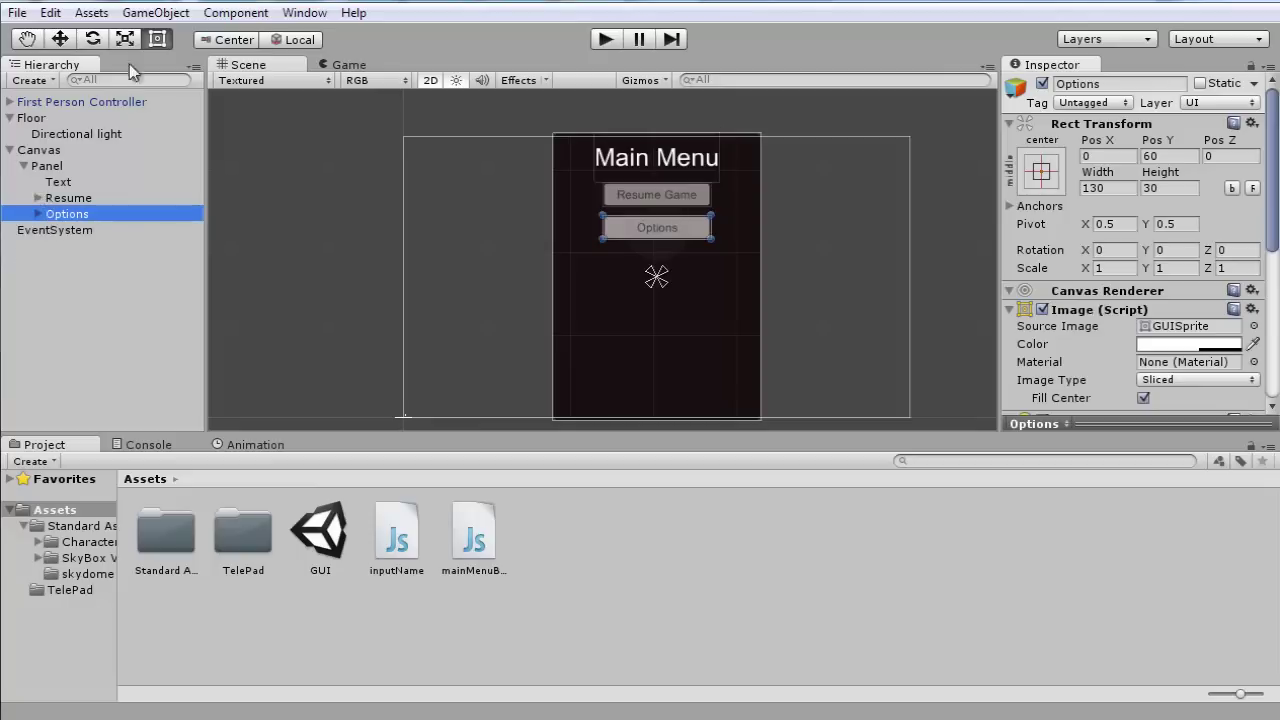
# Add a new UI Button inside the Panel
pyautogui.click(15, 13)
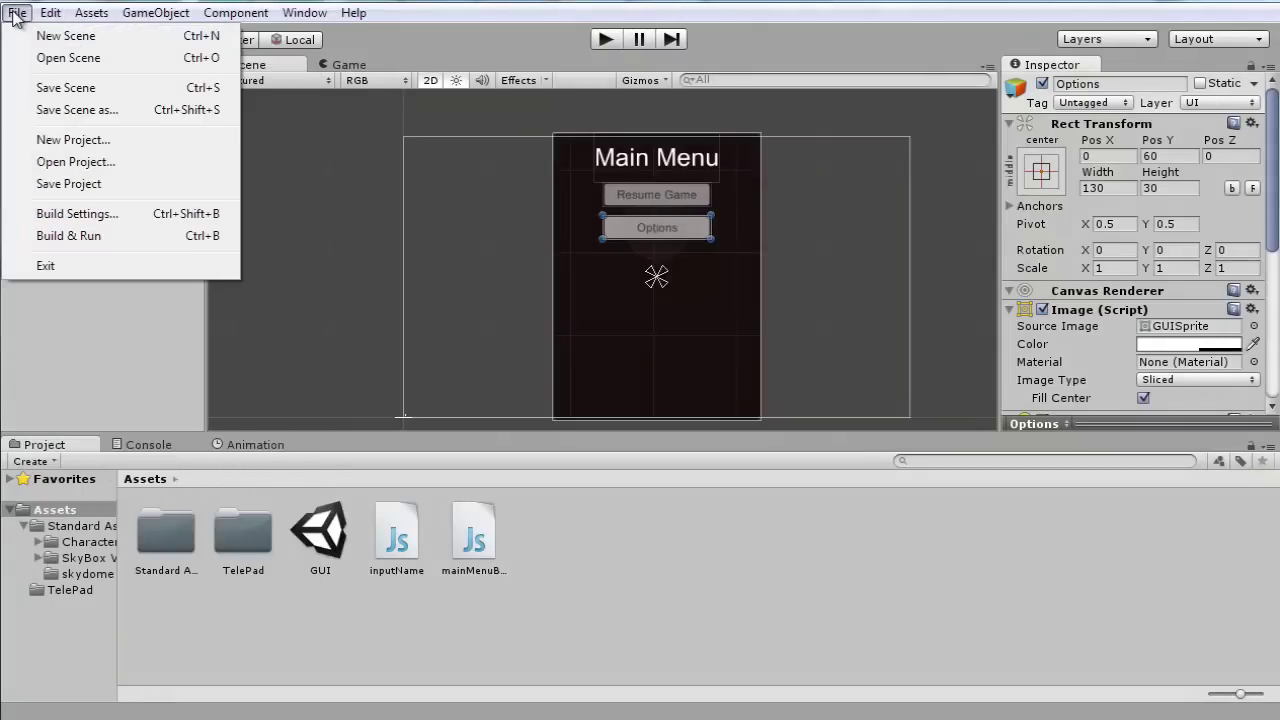
pyautogui.click(50, 214)
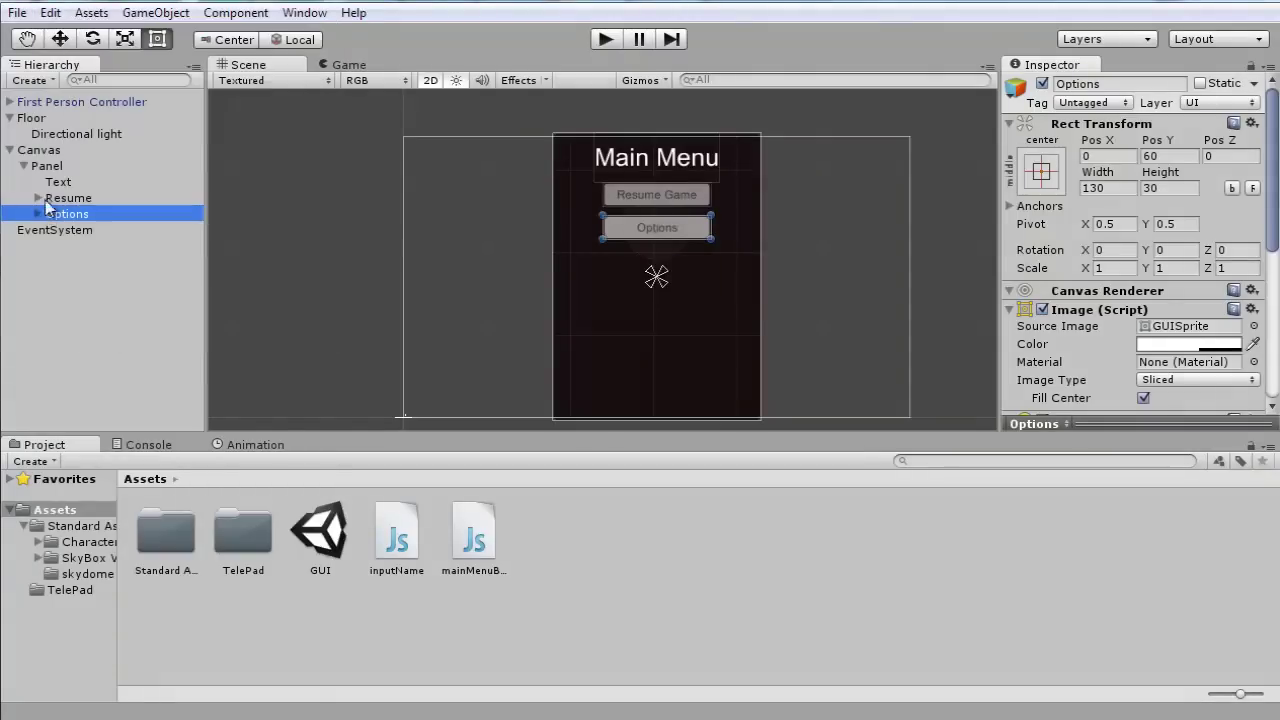
pyautogui.click(61, 167)
pyautogui.rightClick(61, 168)
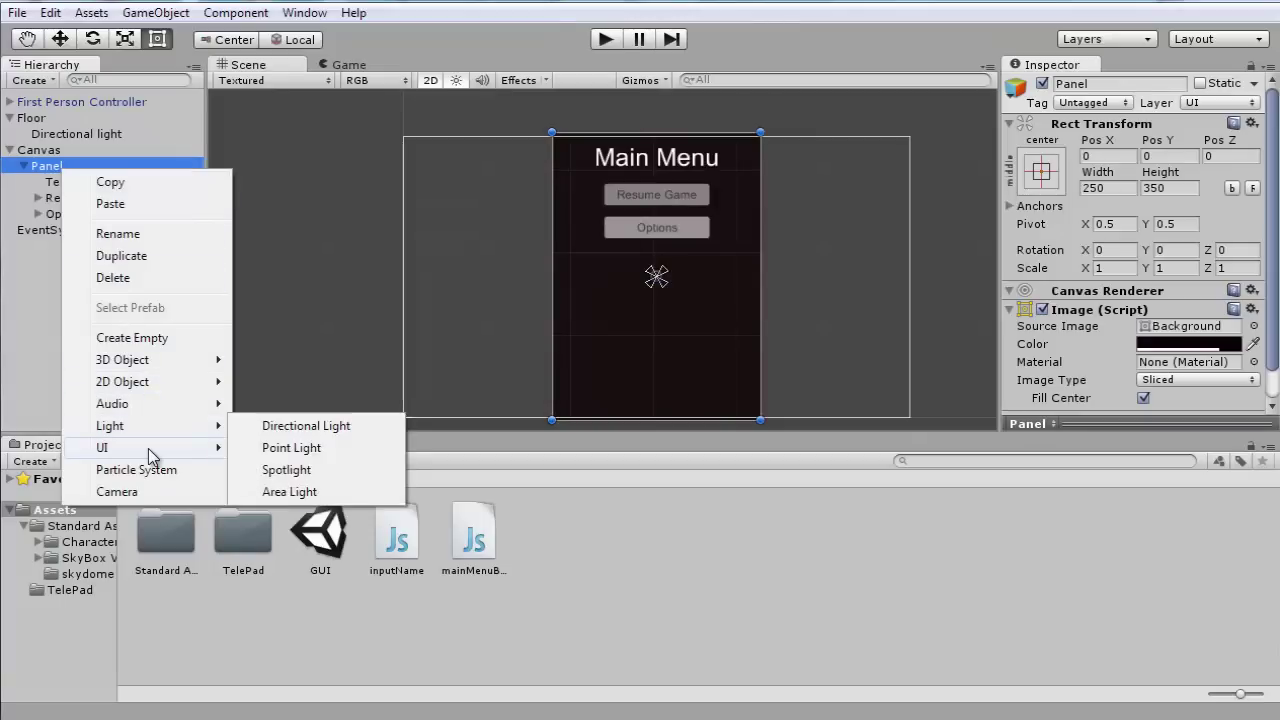
pyautogui.moveTo(148, 448)
pyautogui.click(282, 470)
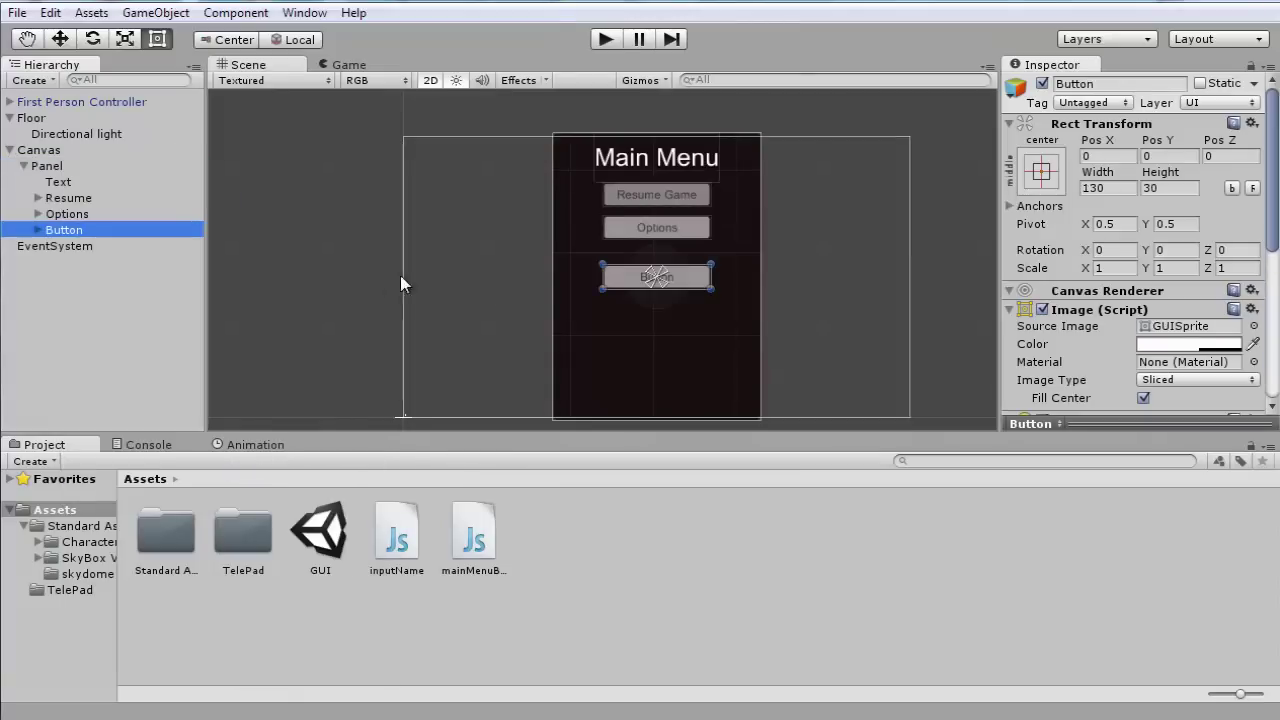
# Rename the new button to 'Load Game'
pyautogui.click(62, 236)
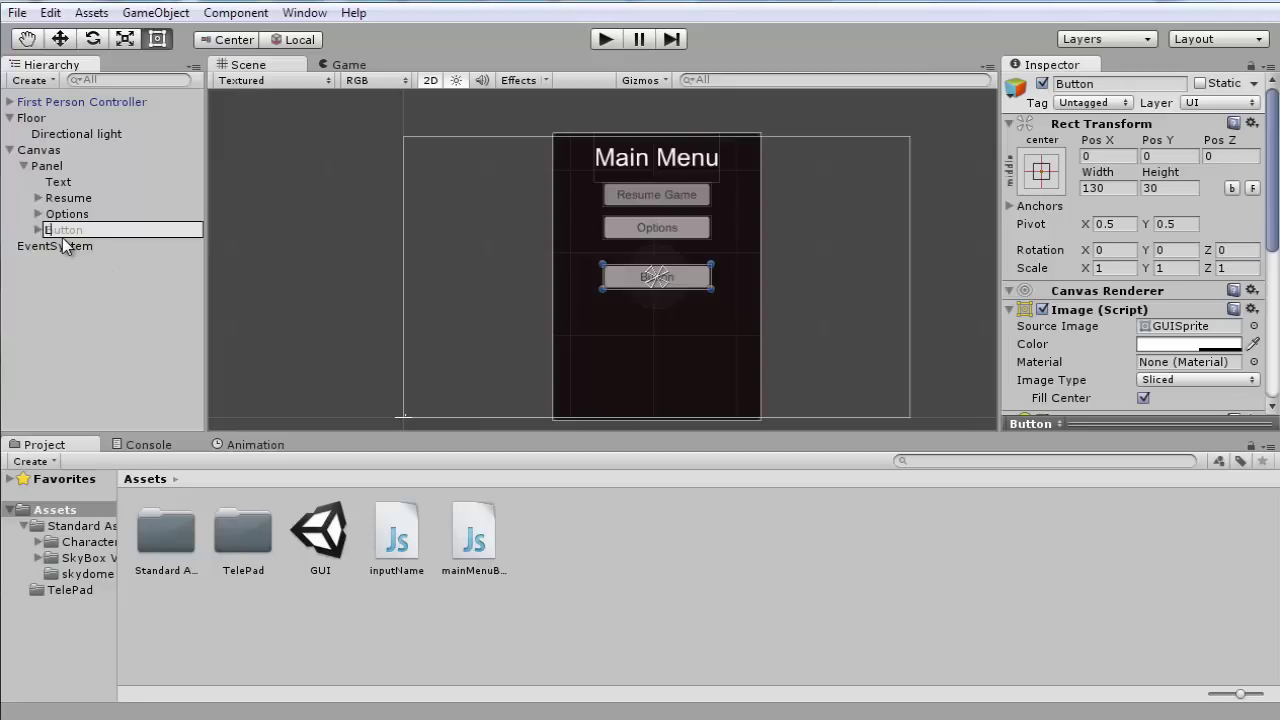
pyautogui.write('Load Game')
pyautogui.press('BackSpace')
pyautogui.write('k')
pyautogui.press('BackSpace')
pyautogui.write('e')
pyautogui.press('Return')
# Set the button's label text to 'Load Game', keeping the child named Text, and nudge it up
pyautogui.click(38, 230)
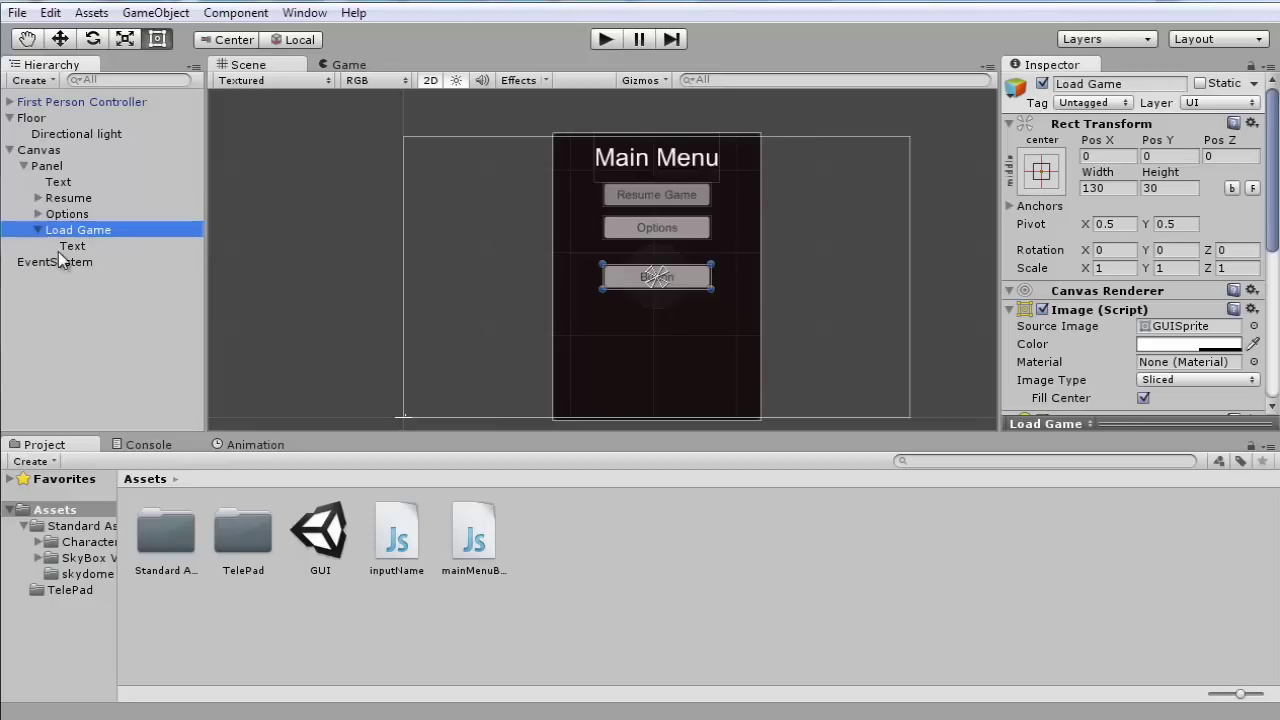
pyautogui.click(68, 247)
pyautogui.press('F2')
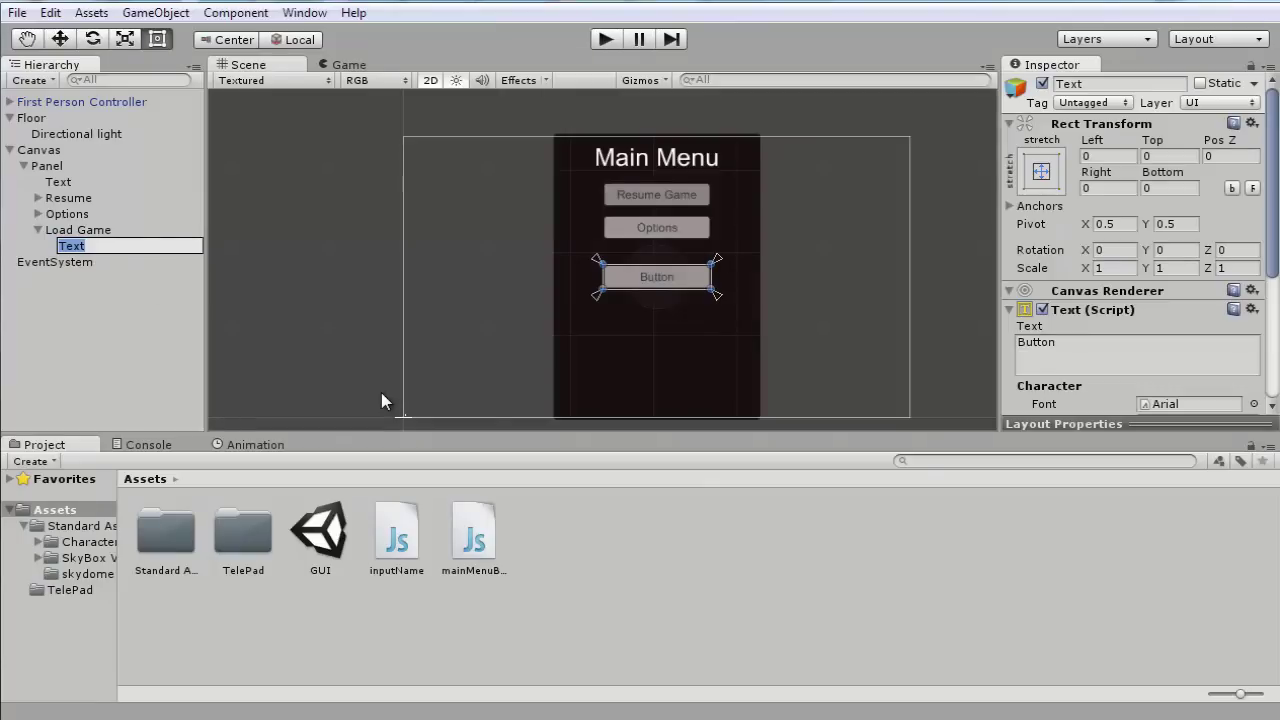
pyautogui.press('Home')
pyautogui.write('Load Game')
pyautogui.press('Return')
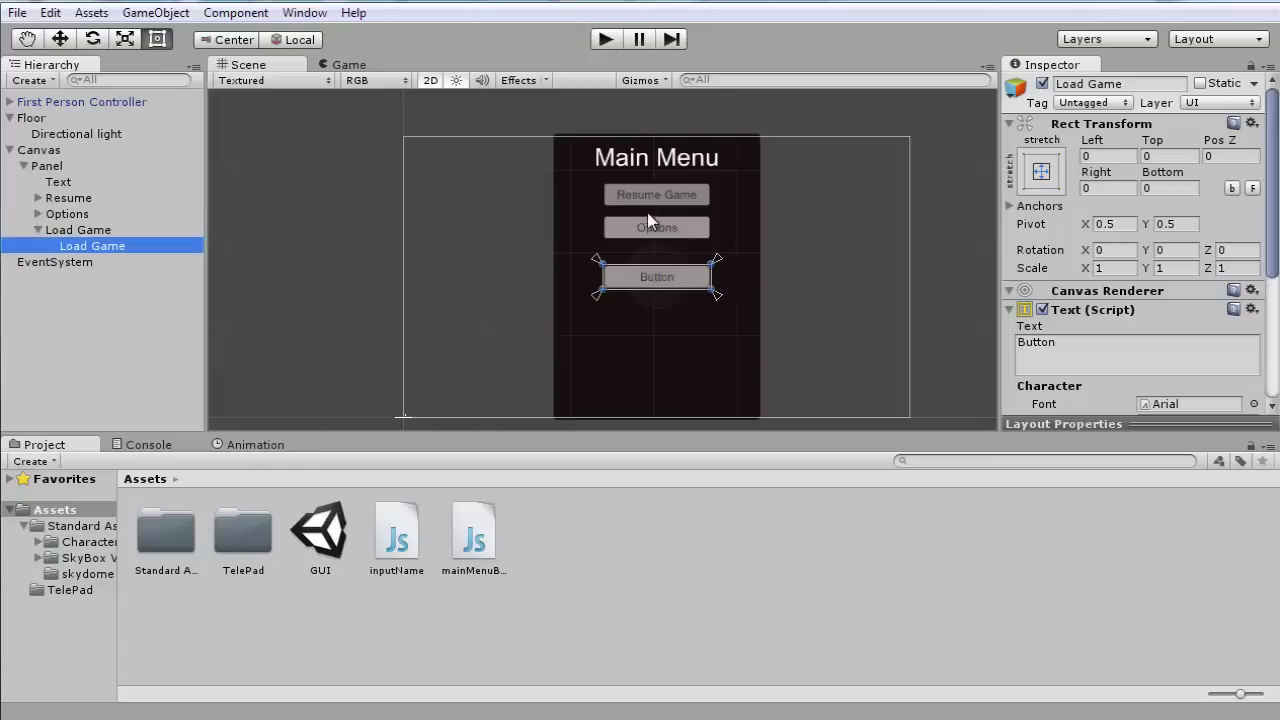
pyautogui.click(106, 247)
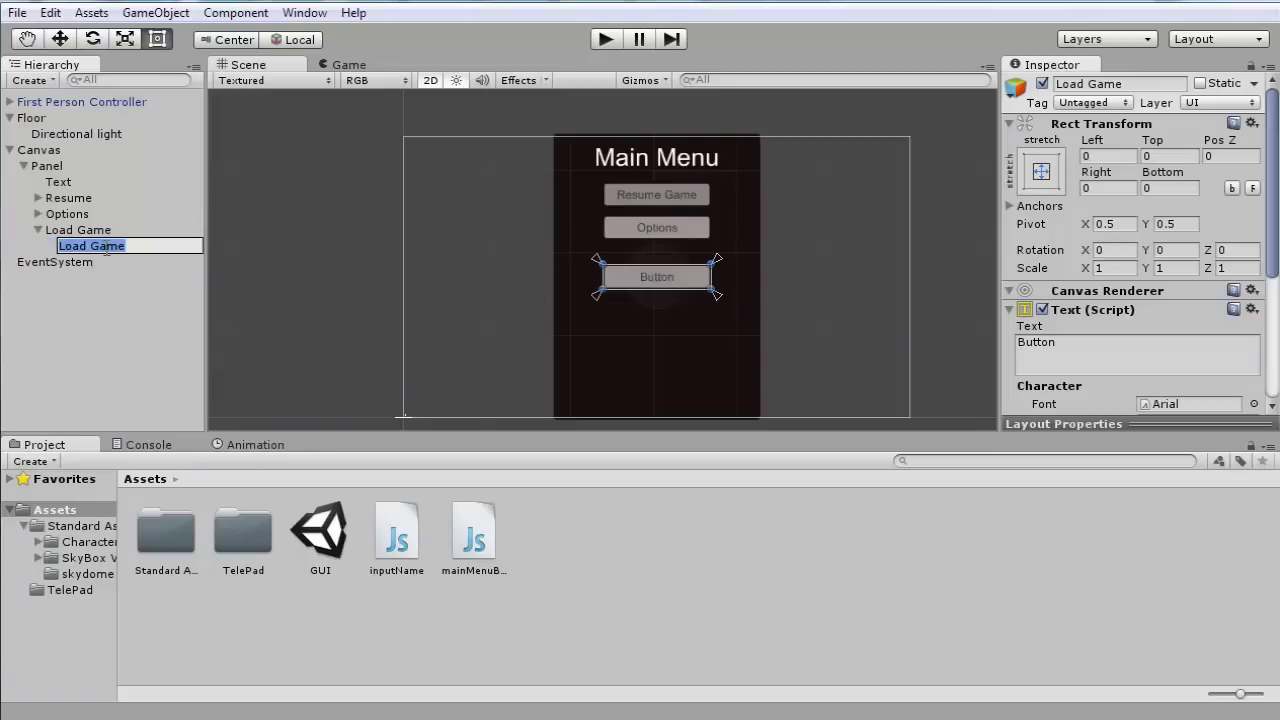
pyautogui.write('Text')
pyautogui.press('Return')
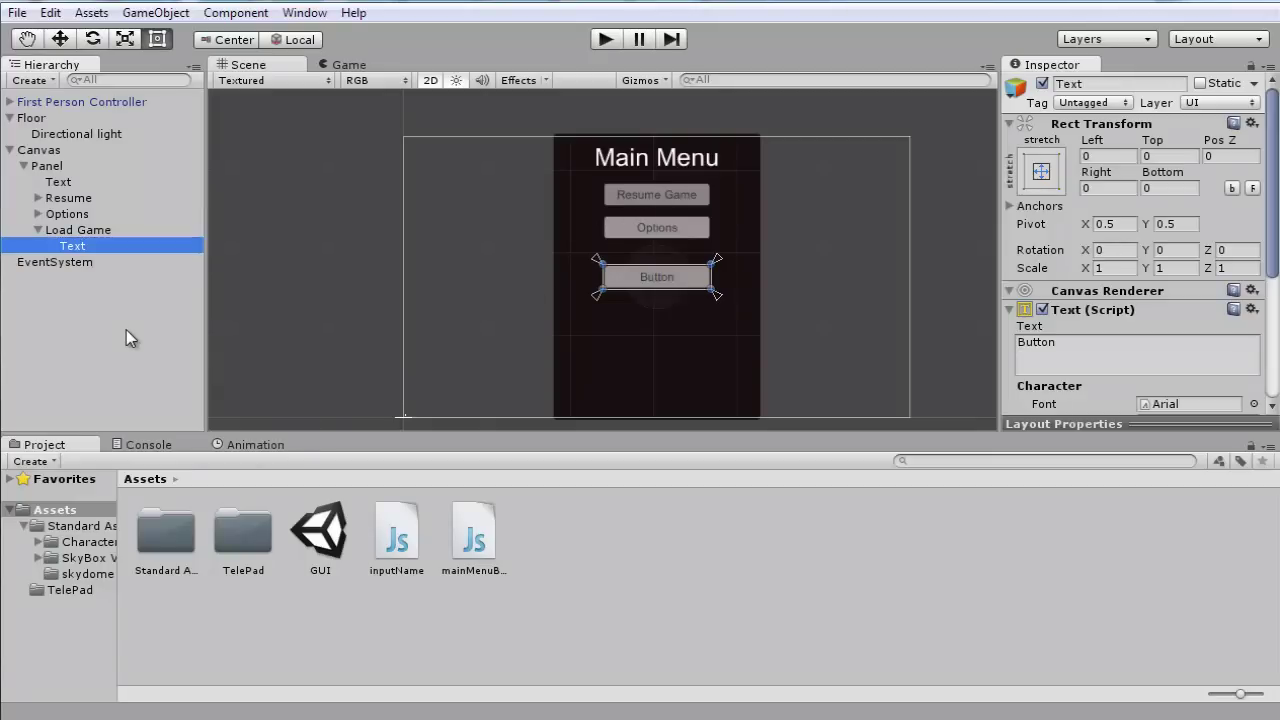
pyautogui.click(1089, 340)
pyautogui.write('Load Game')
pyautogui.press('Return')
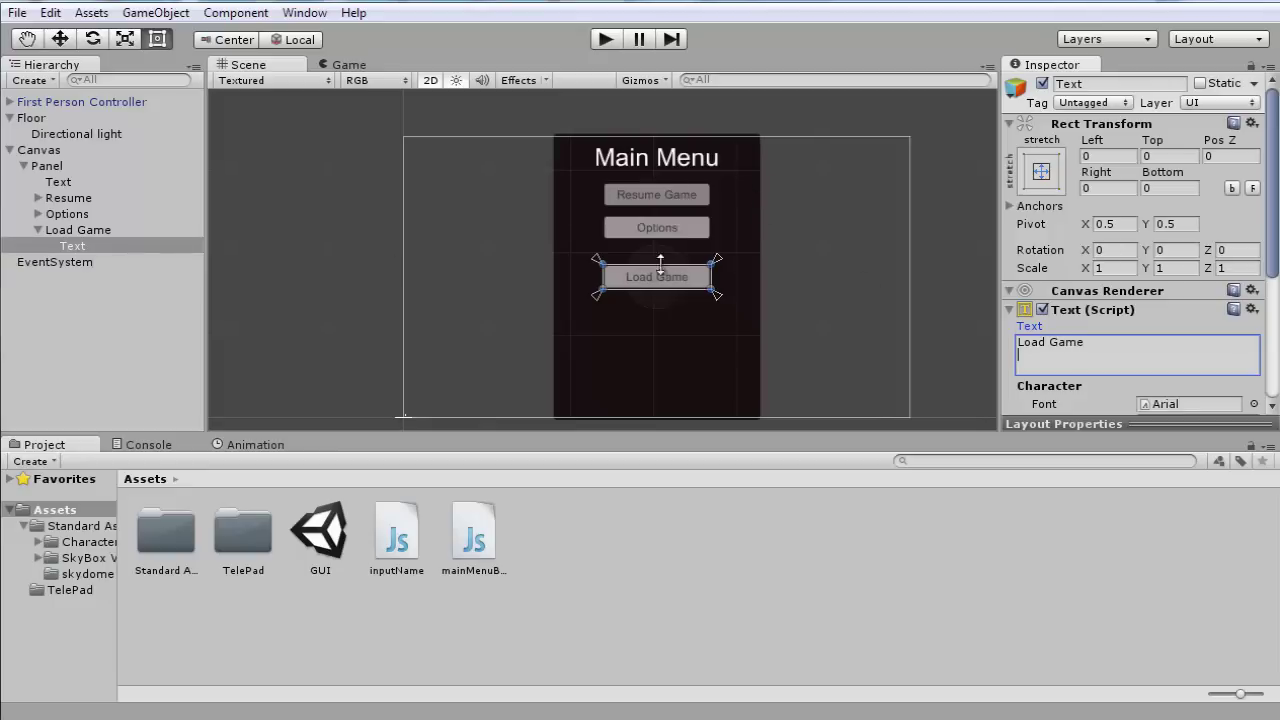
pyautogui.moveTo(686, 277); pyautogui.dragTo(697, 251)
# Give the Load Game button height 30 and Pos Y 20, and turn off Interactable
pyautogui.click(50, 231)
pyautogui.click(1150, 189)
pyautogui.write('20')
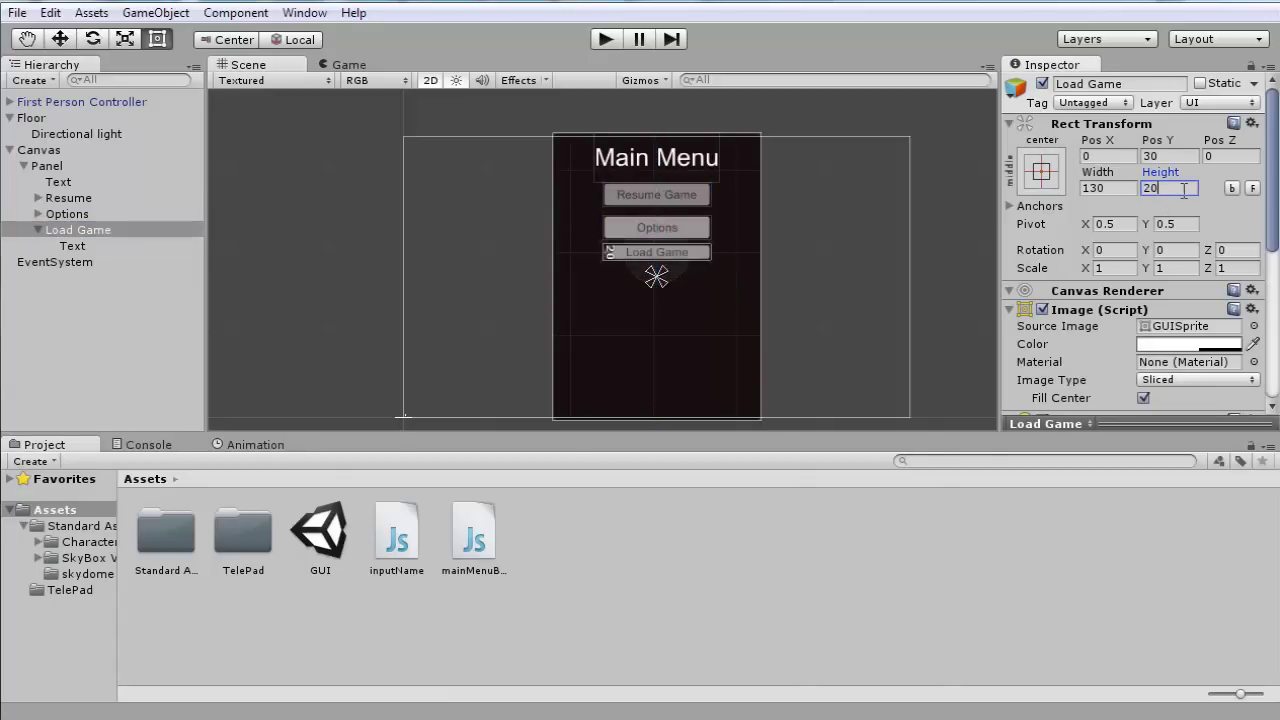
pyautogui.doubleClick(1150, 189)
pyautogui.write('30')
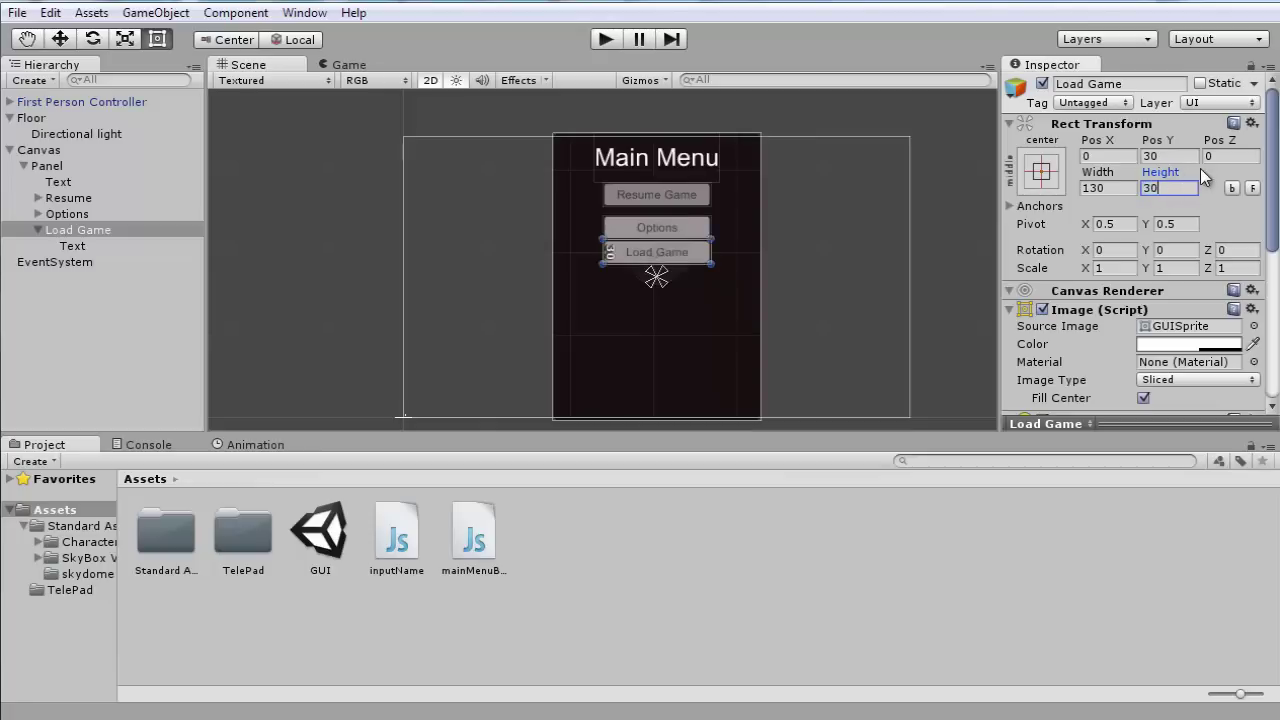
pyautogui.doubleClick(1163, 156)
pyautogui.write('30')
pyautogui.press('BackSpace')
pyautogui.press('BackSpace')
pyautogui.write('20')
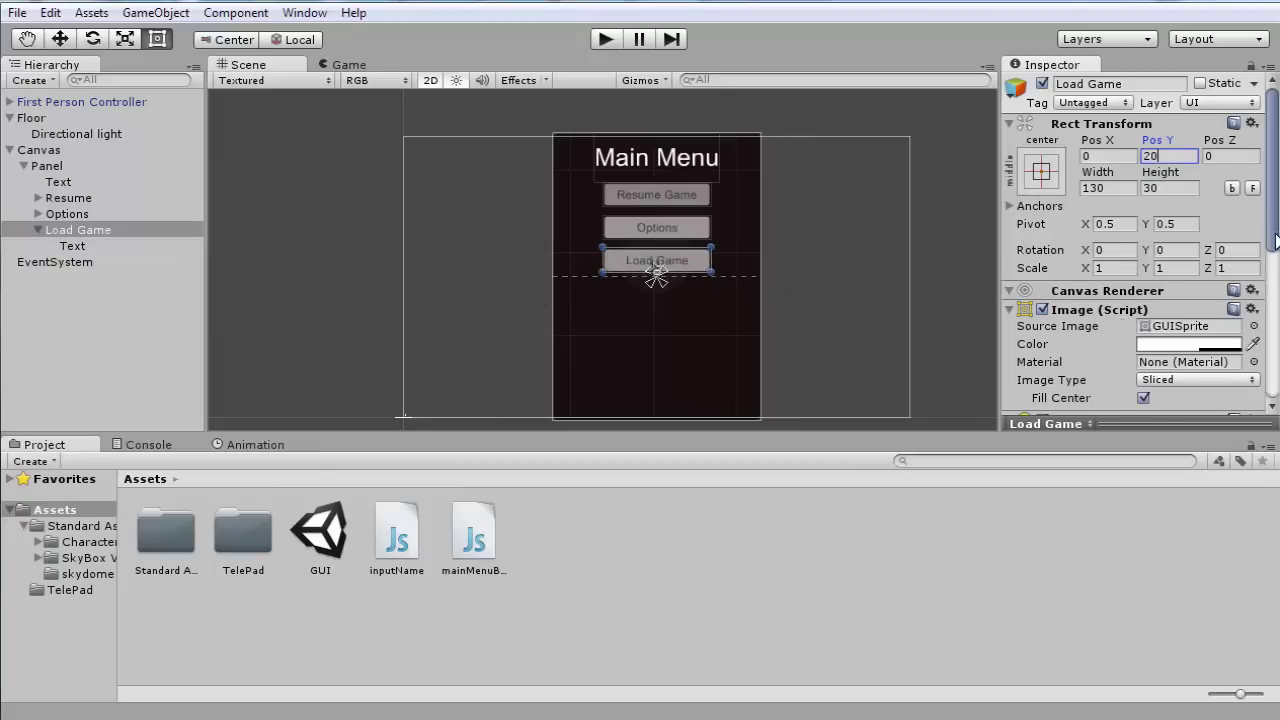
pyautogui.scroll(-5, 1276, 240)
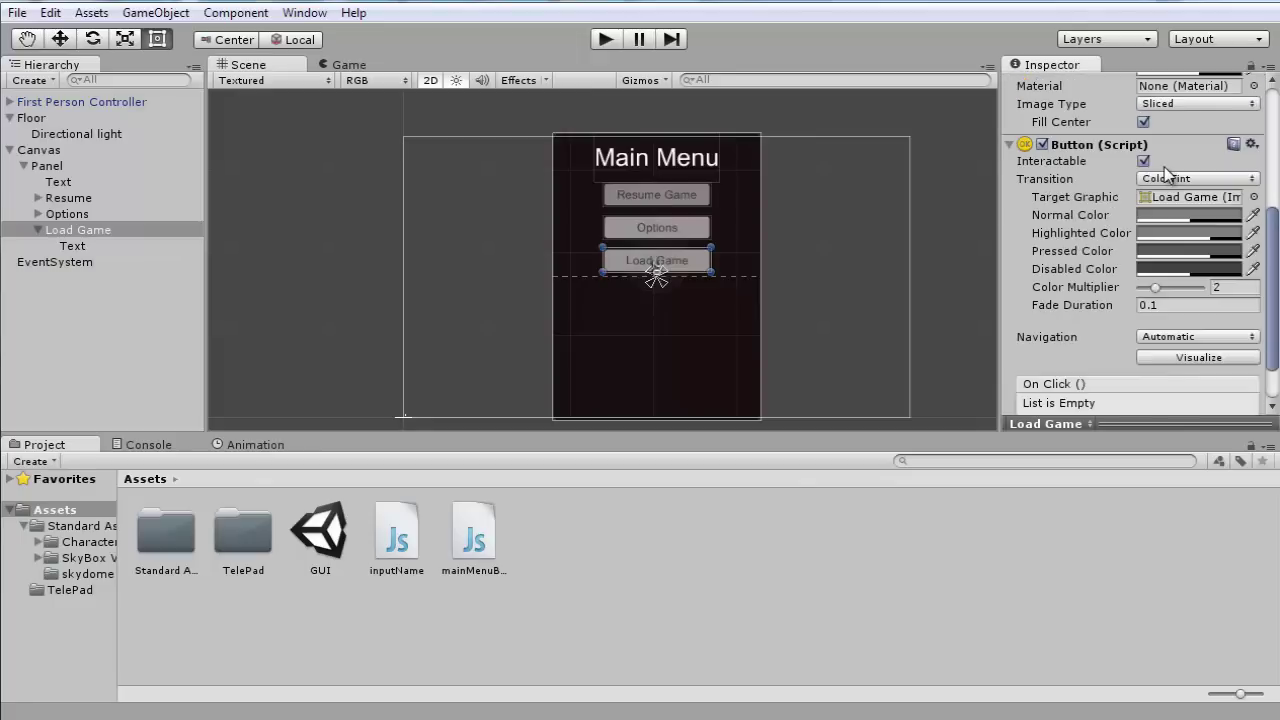
pyautogui.click(1143, 161)
pyautogui.scroll(5, 1114, 194)
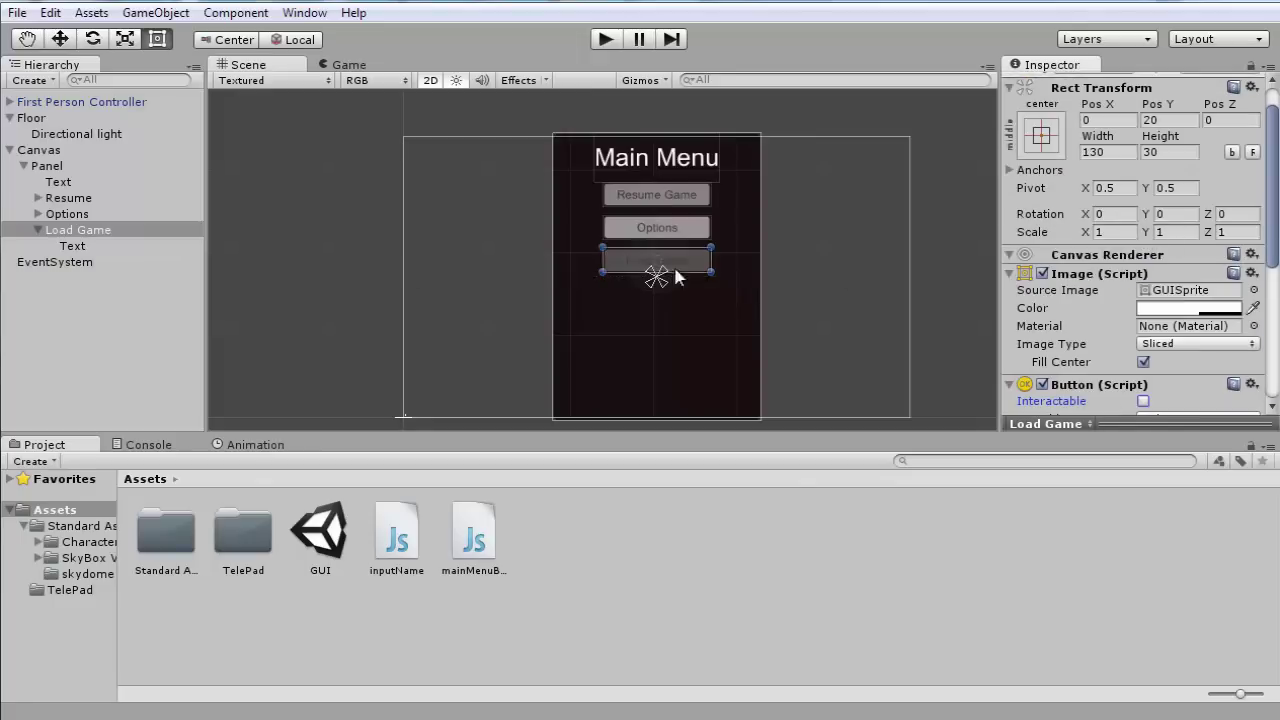
# Add another button to the Panel and place it at Pos Y -20
pyautogui.rightClick(73, 169)
pyautogui.moveTo(175, 450)
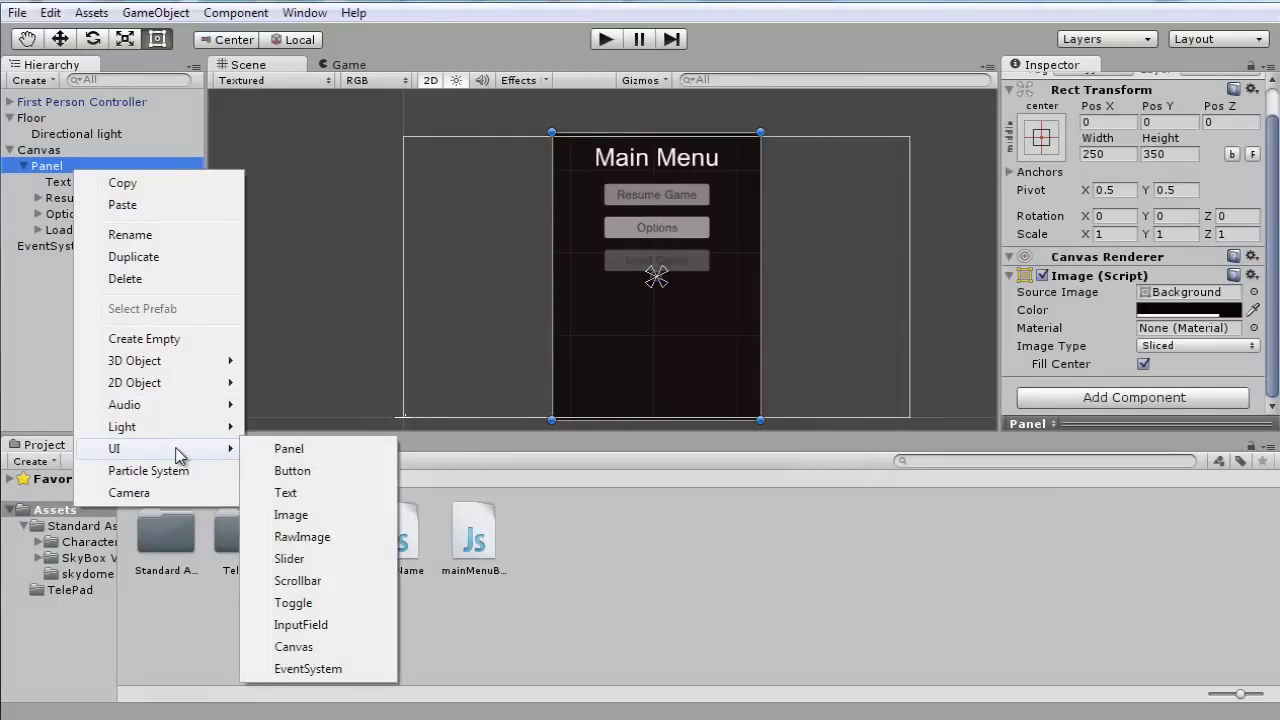
pyautogui.click(333, 477)
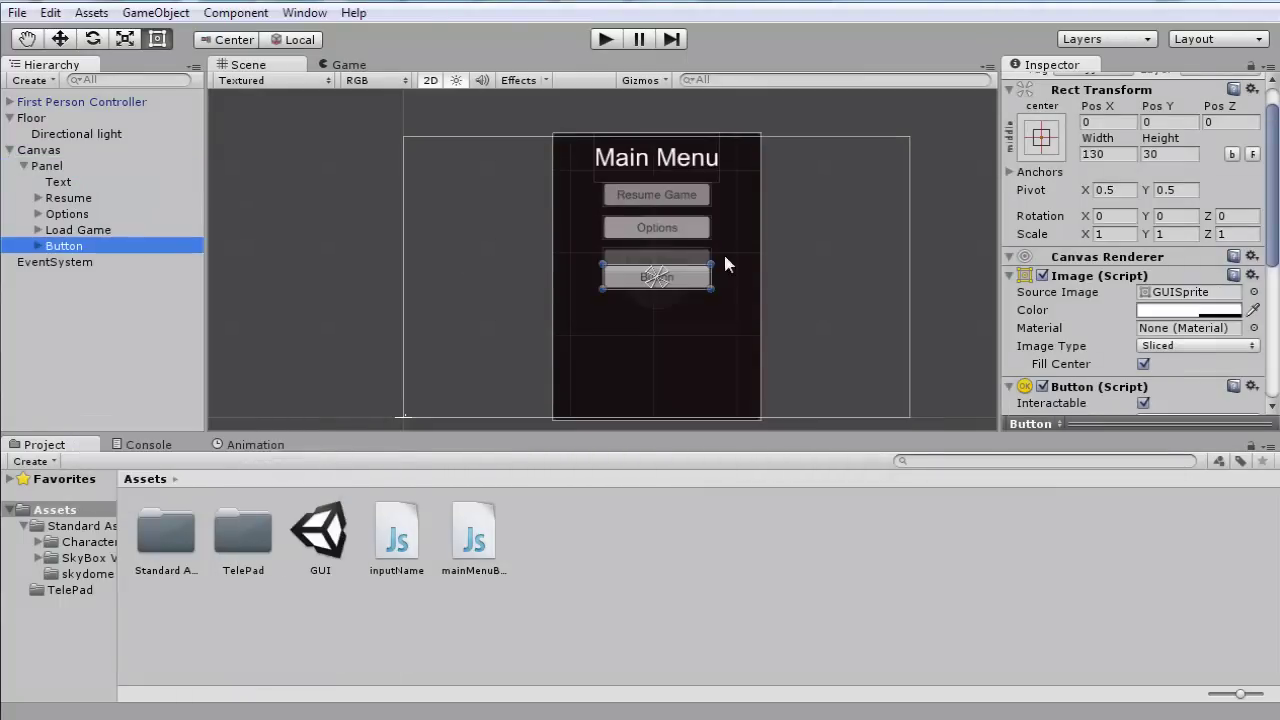
pyautogui.click(697, 296)
pyautogui.moveTo(697, 296)
pyautogui.mouseDown()
pyautogui.moveTo(696, 309)
pyautogui.moveTo(692, 285)
pyautogui.mouseUp()
pyautogui.click(1170, 121)
pyautogui.write('0')
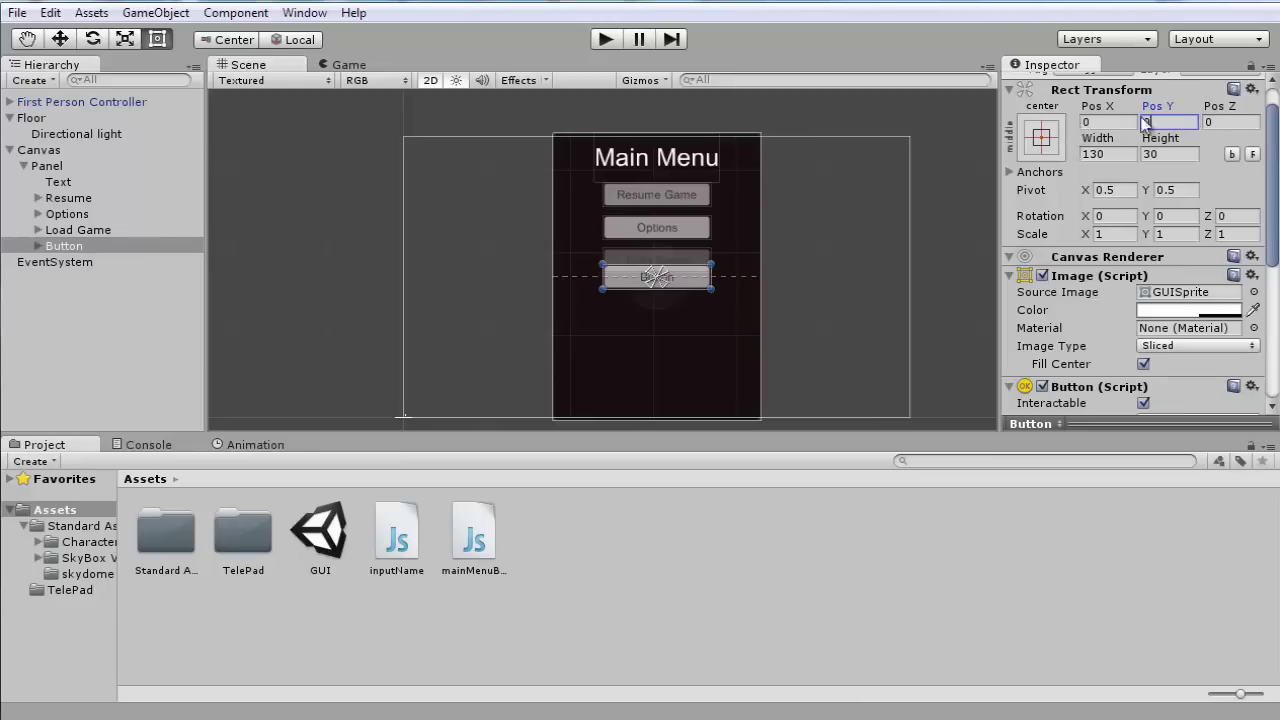
pyautogui.press('BackSpace')
pyautogui.write('-20')
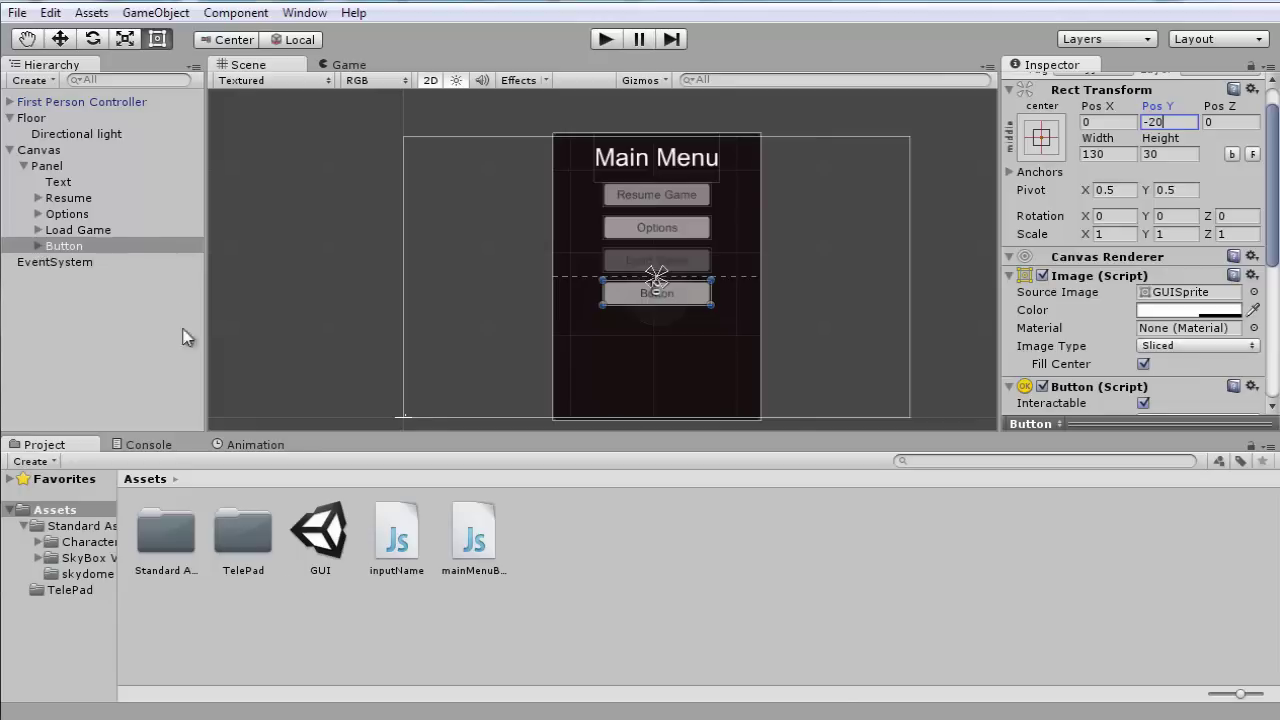
# Rename the new button to 'Save Game'
pyautogui.click(84, 262)
pyautogui.click(96, 246)
pyautogui.click(97, 246)
pyautogui.write('Save')
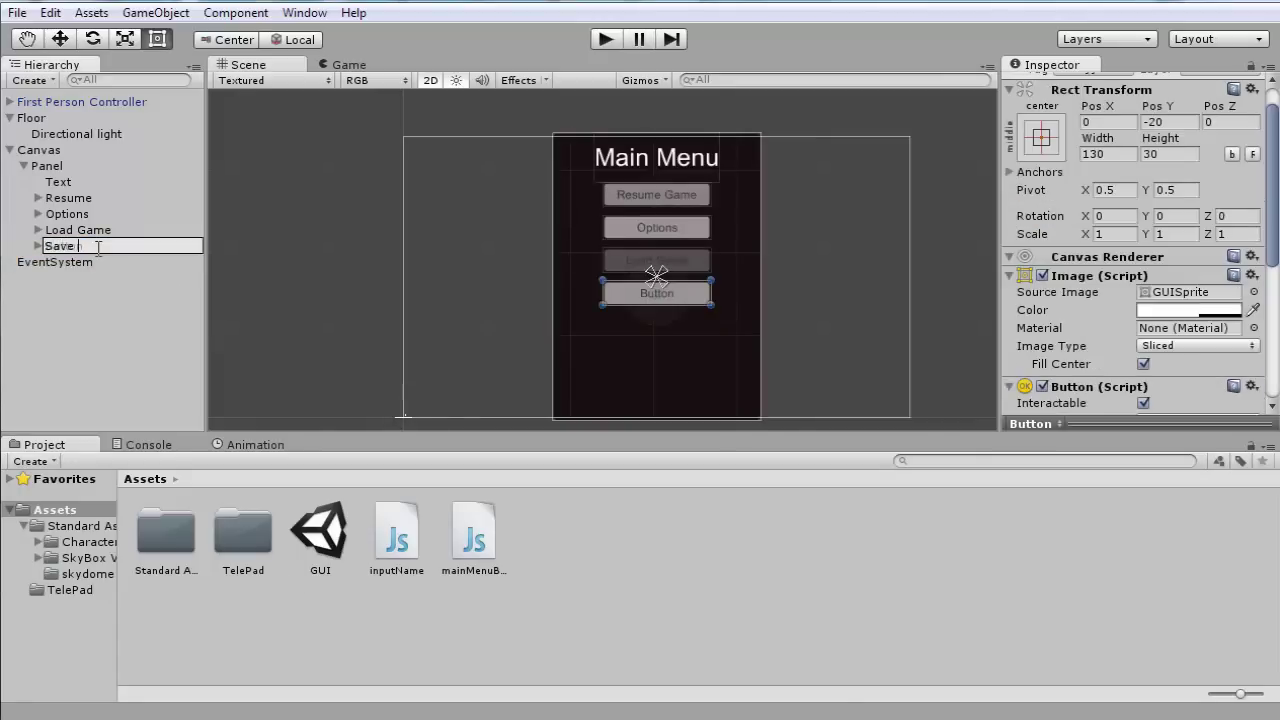
pyautogui.write(' Game')
pyautogui.press('Return')
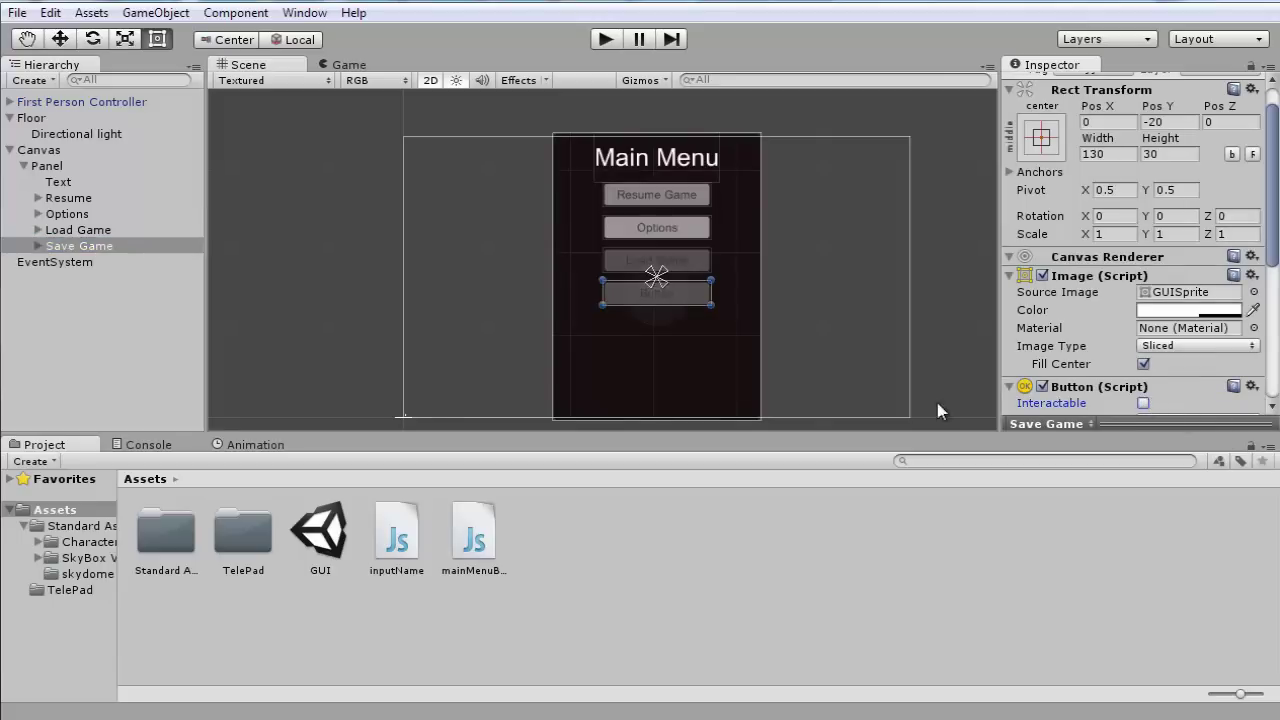
# Set the Save Game button's child label text to 'Save Game'
pyautogui.click(38, 246)
pyautogui.click(60, 262)
pyautogui.click(1108, 308)
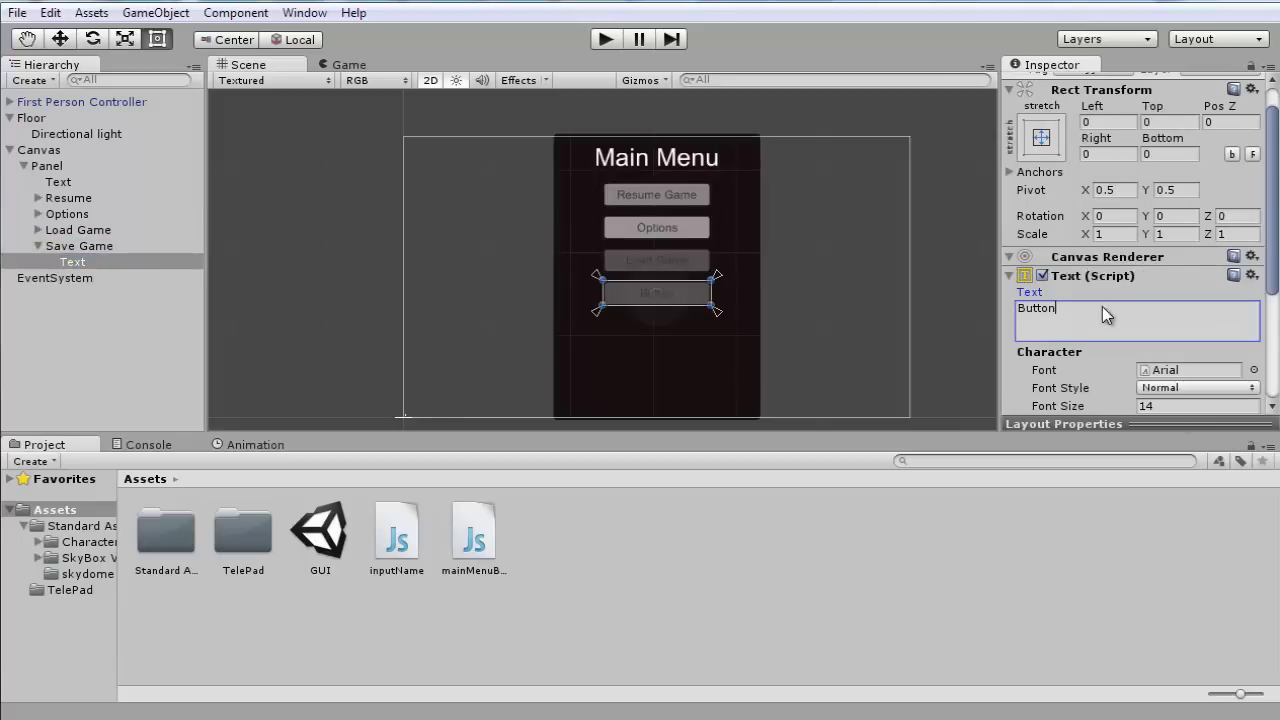
pyautogui.write('D')
pyautogui.click(38, 246)
# Add a new button to the Panel and set its Pos Y to -60
pyautogui.rightClick(70, 168)
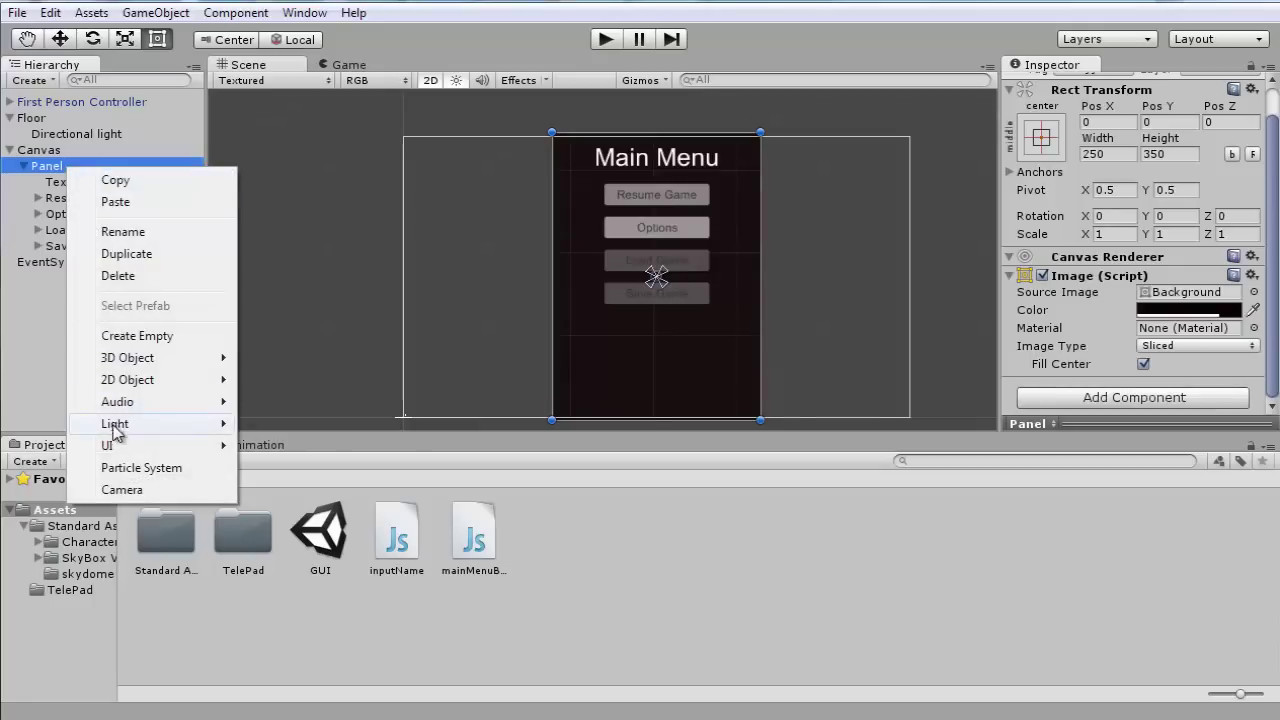
pyautogui.moveTo(123, 450)
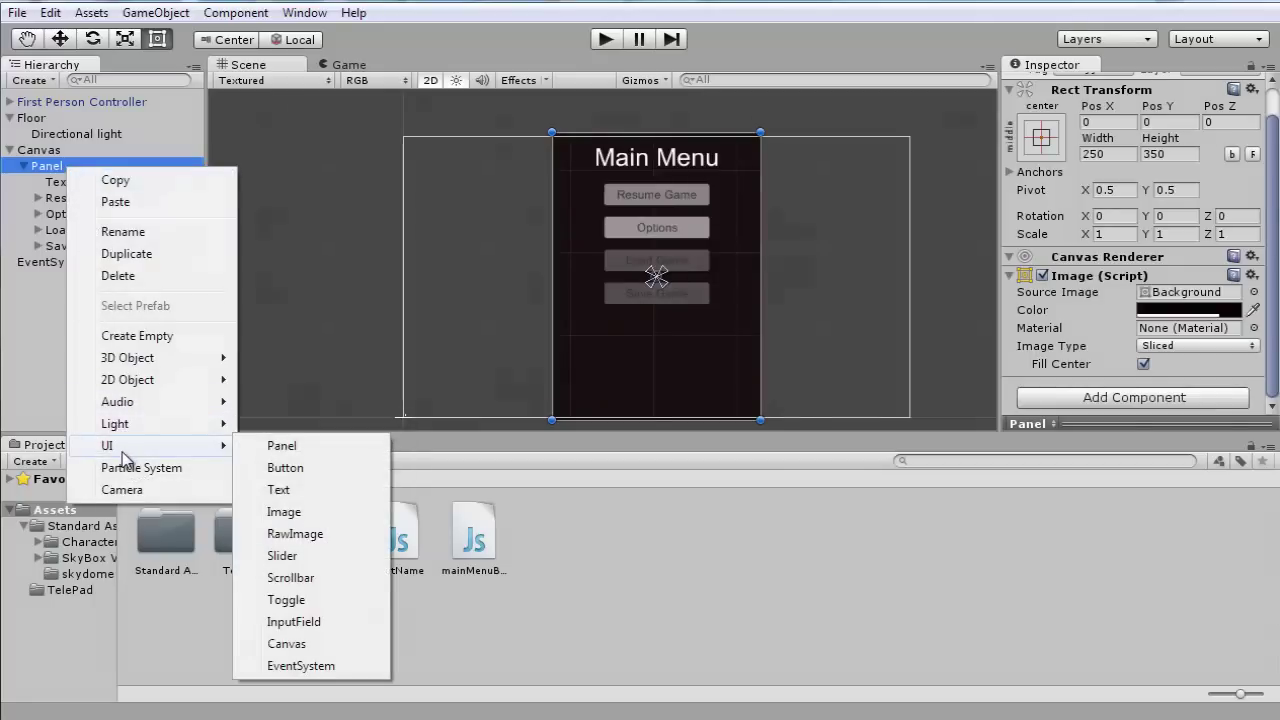
pyautogui.click(300, 469)
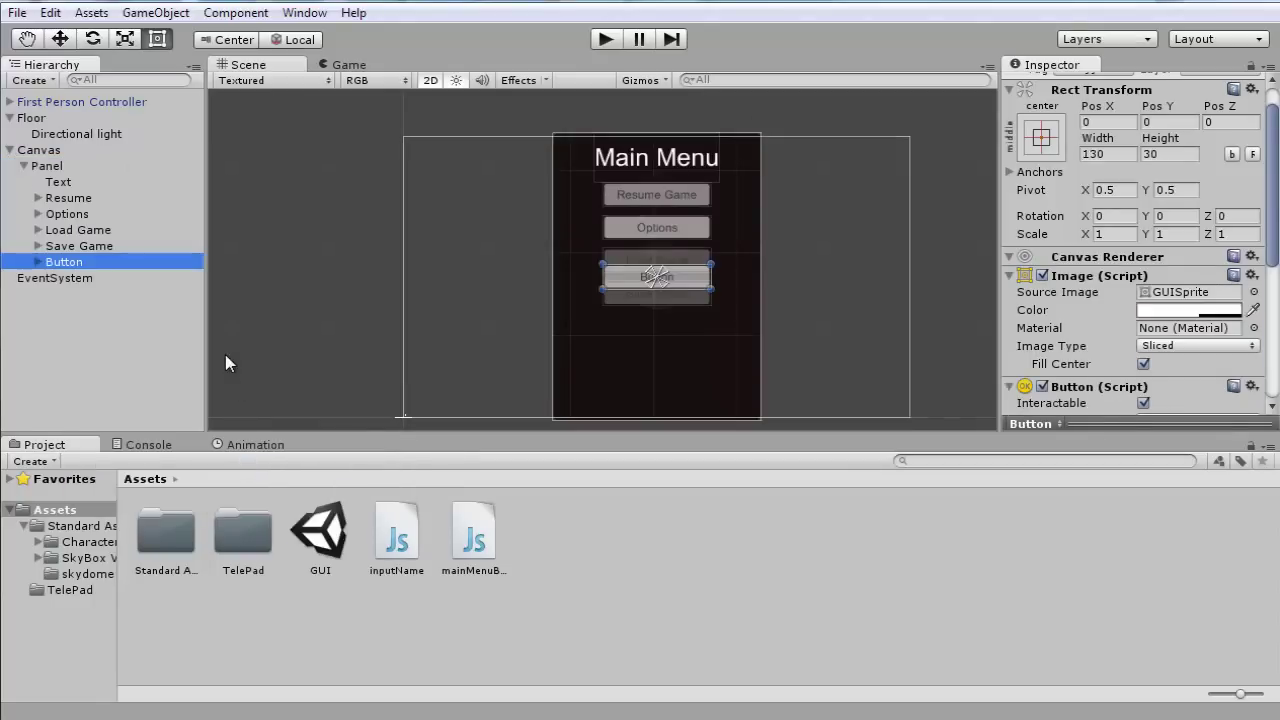
pyautogui.moveTo(688, 290); pyautogui.dragTo(700, 318)
pyautogui.click(1212, 122)
pyautogui.click(1190, 121)
pyautogui.write('-60')
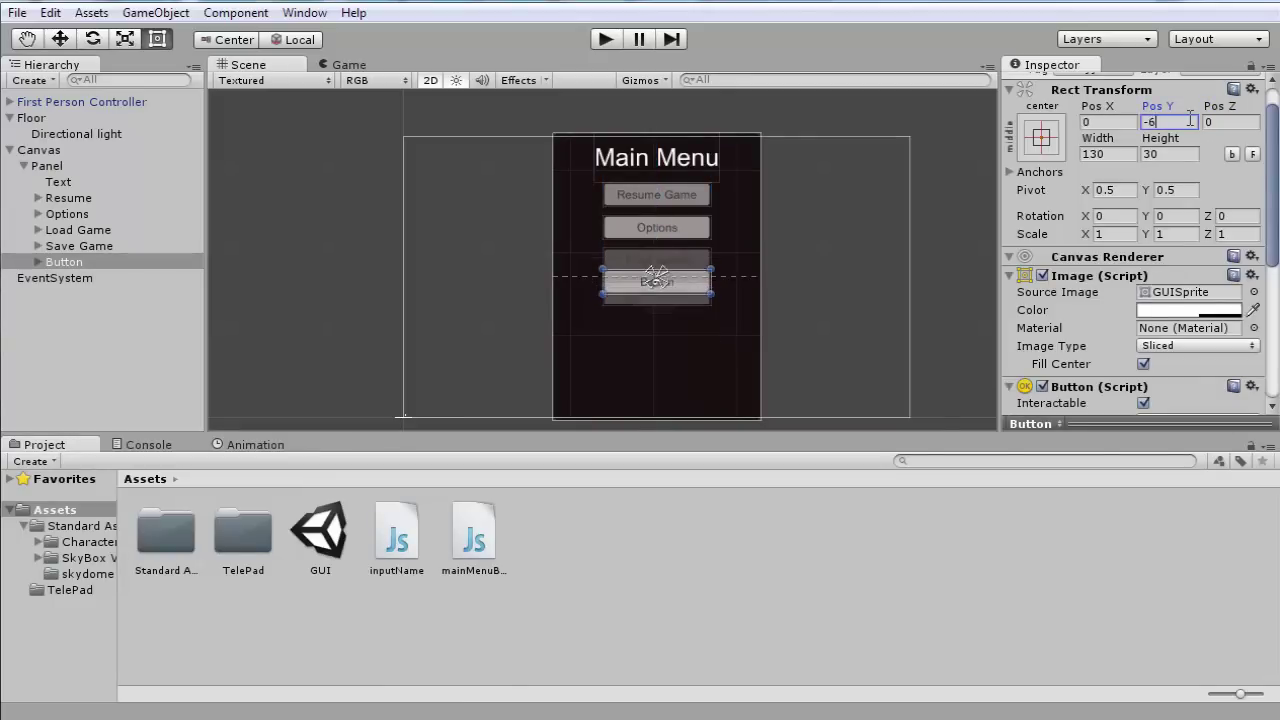
# Rename the new button to 'Exit To Main'
pyautogui.click(105, 262)
pyautogui.click(117, 258)
pyautogui.write('Exit To Main')
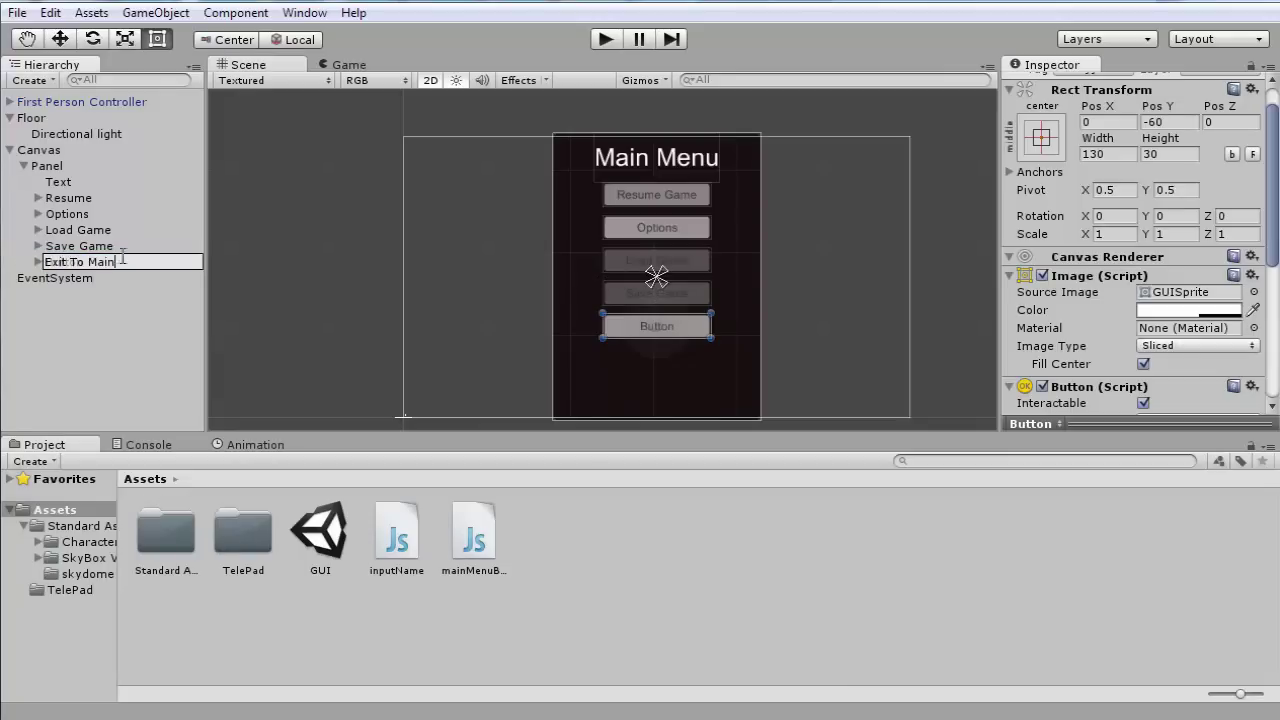
pyautogui.scroll(-4, 1148, 290)
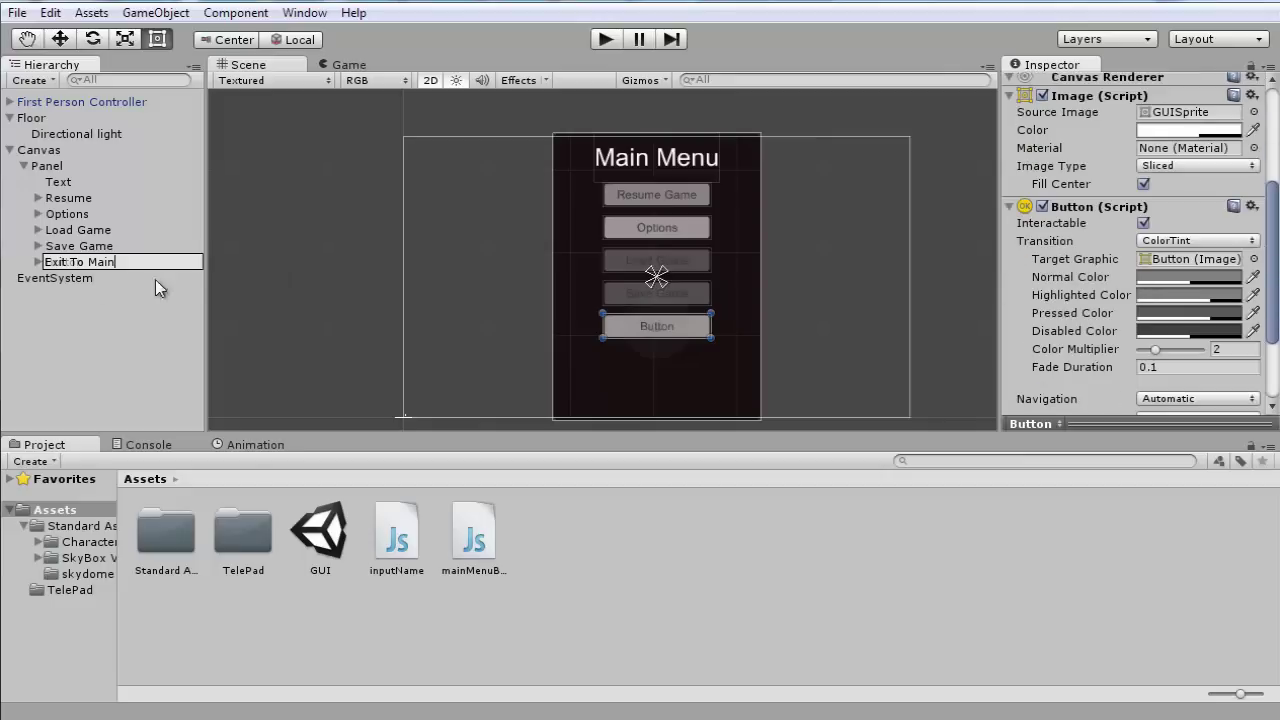
pyautogui.click(44, 262)
# Set the Exit To Main button's label text to 'Exit To Main Menu'
pyautogui.click(38, 262)
pyautogui.click(60, 278)
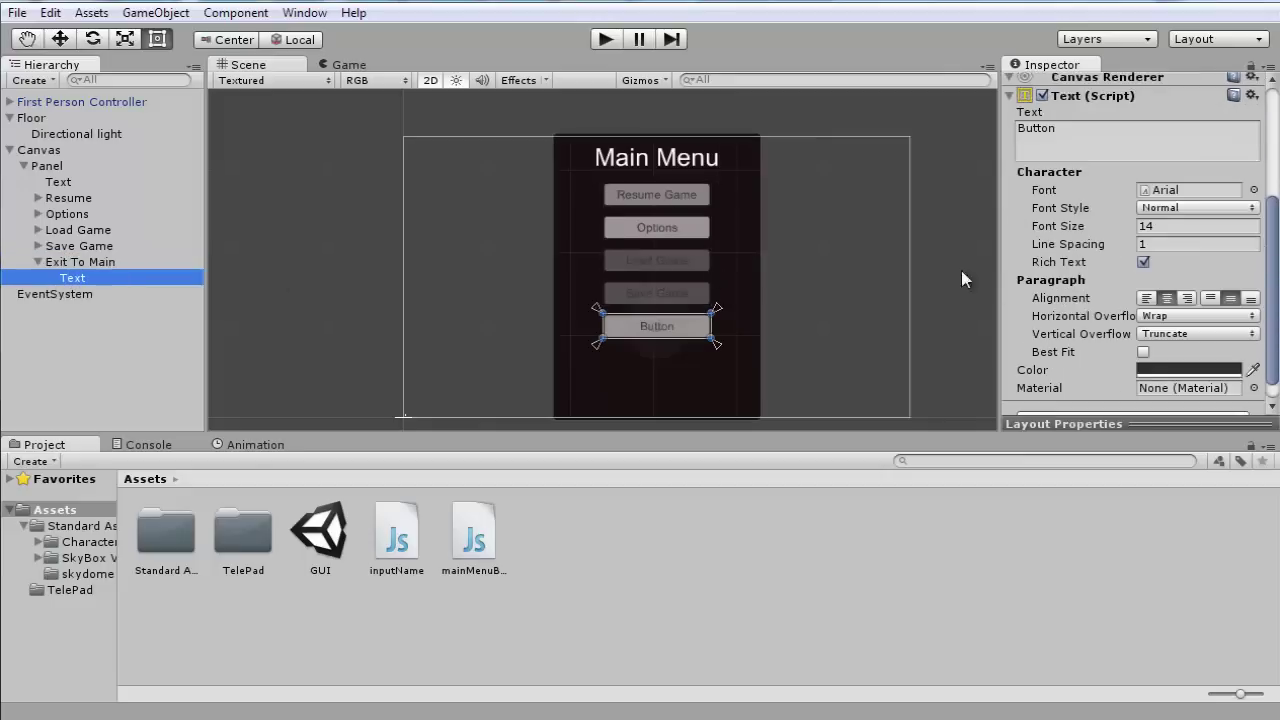
pyautogui.click(1036, 128)
pyautogui.write('Exit To Main Menu')
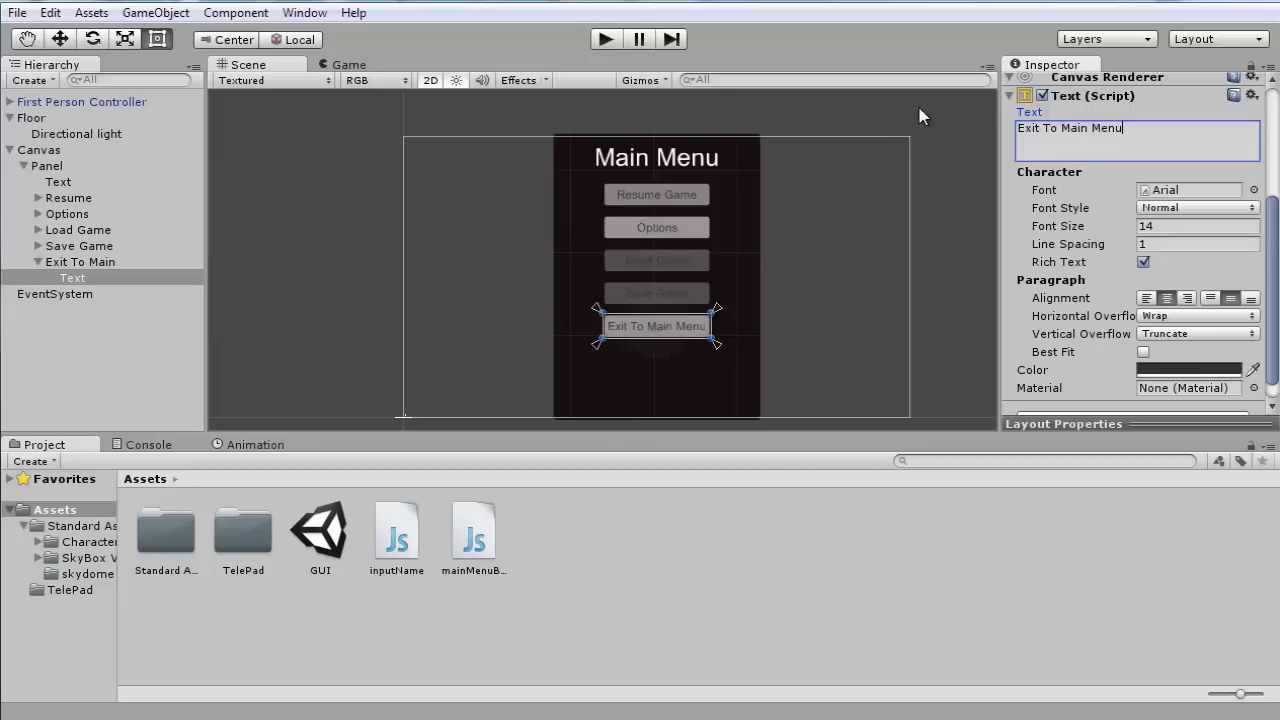
pyautogui.click(37, 262)
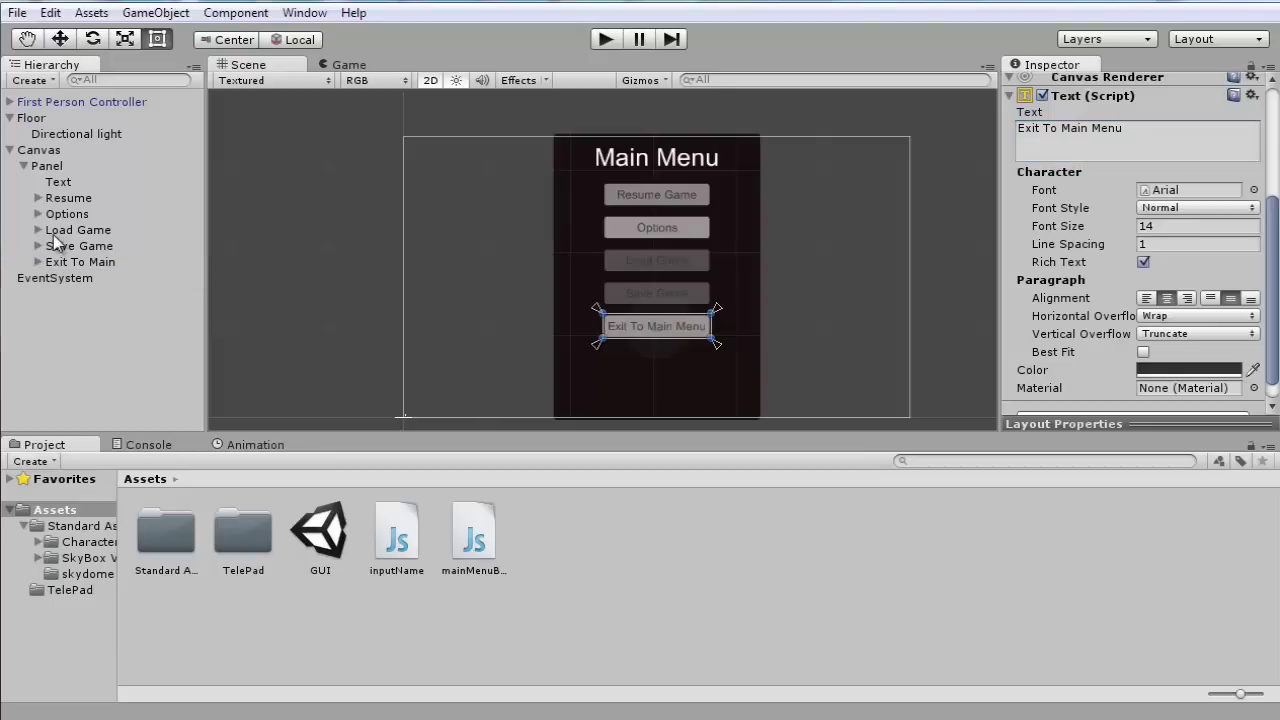
# Add another button to the Panel and name it 'Exit To Desktop'
pyautogui.click(46, 167)
pyautogui.rightClick(46, 168)
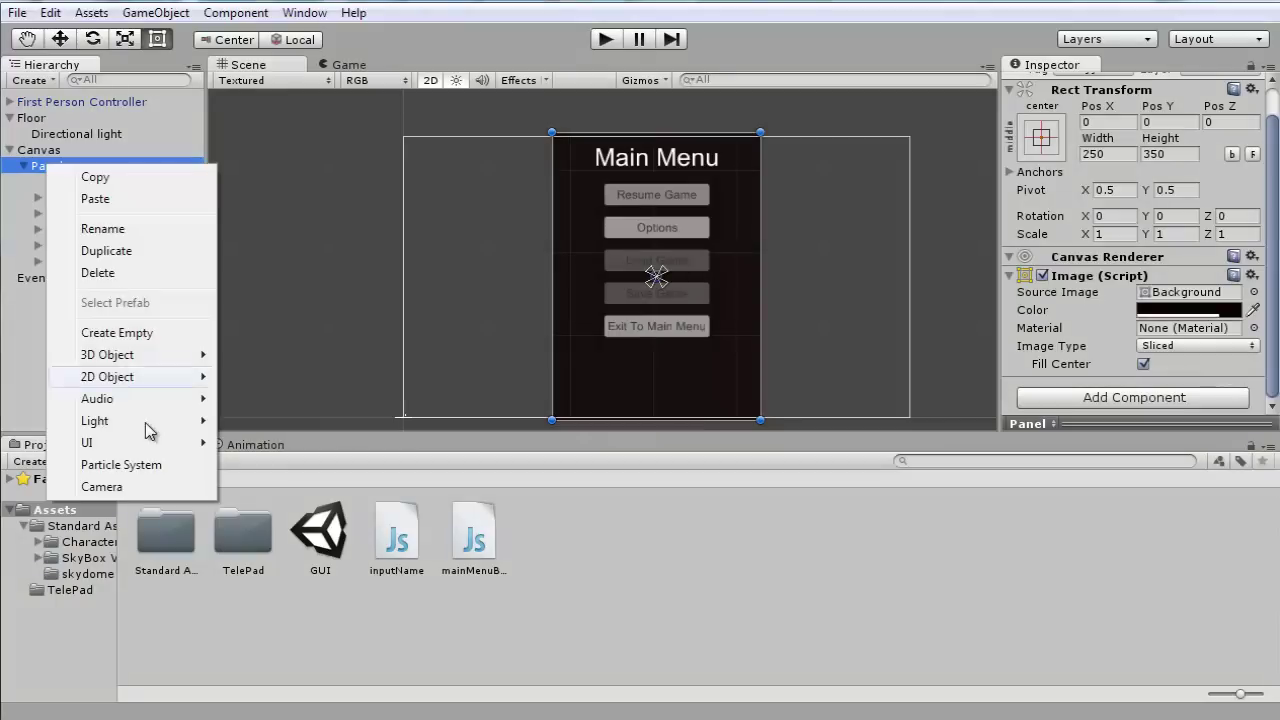
pyautogui.moveTo(139, 445)
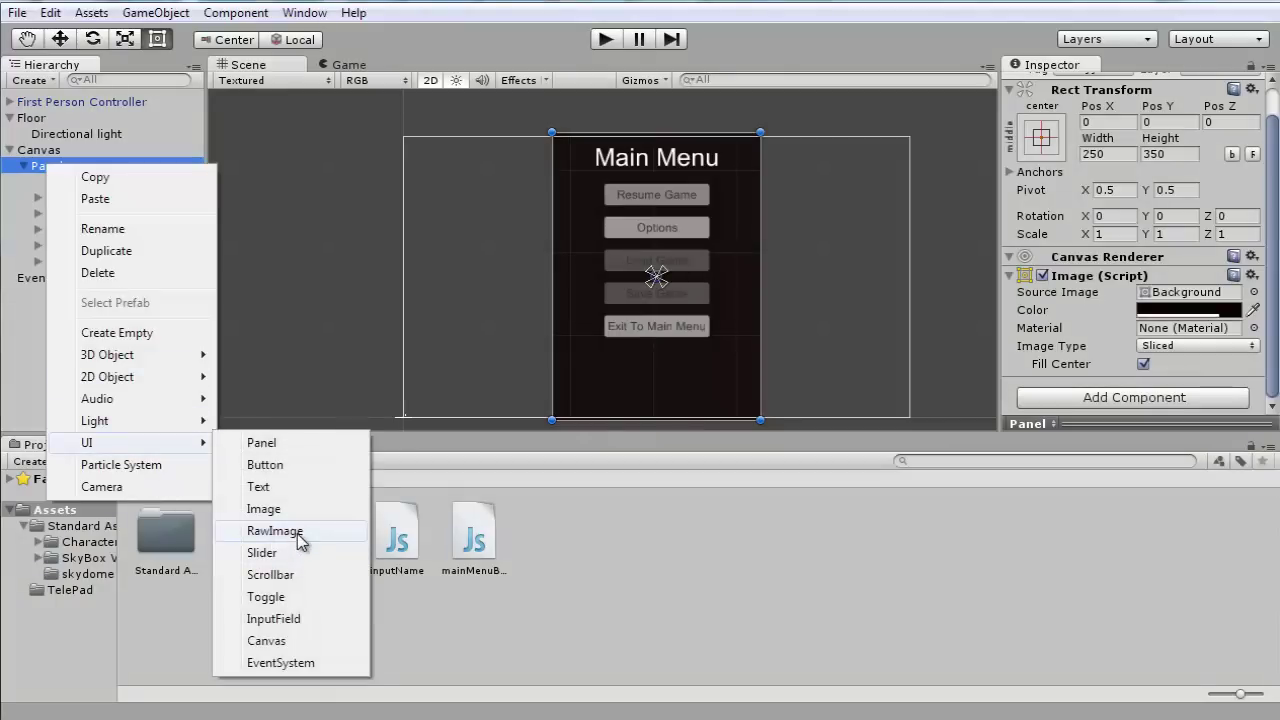
pyautogui.click(300, 465)
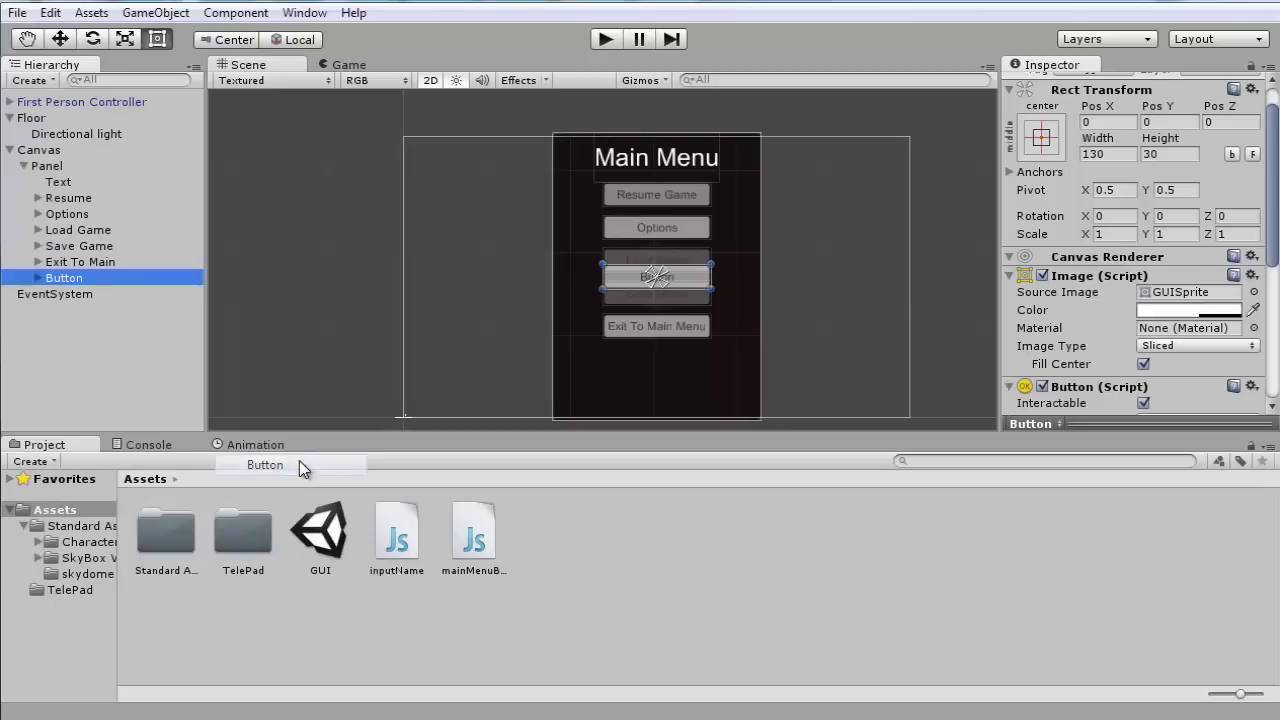
pyautogui.press('F2')
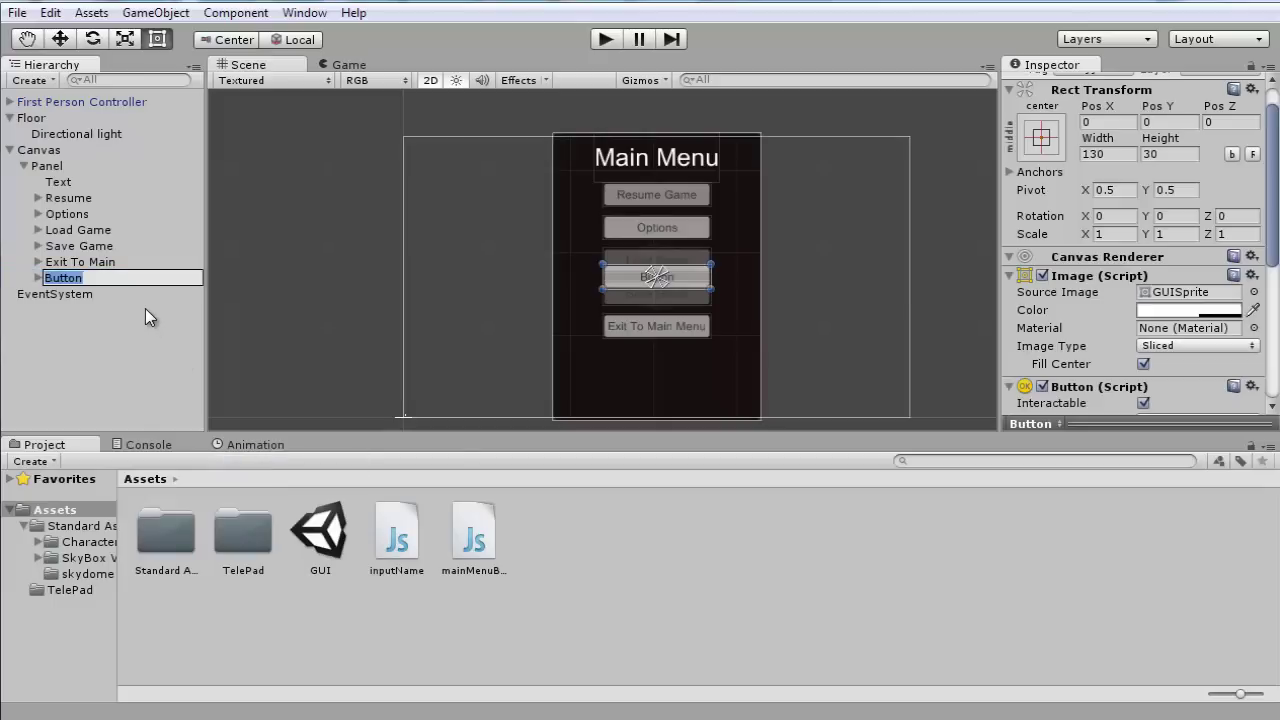
pyautogui.write('Exit To Desktop')
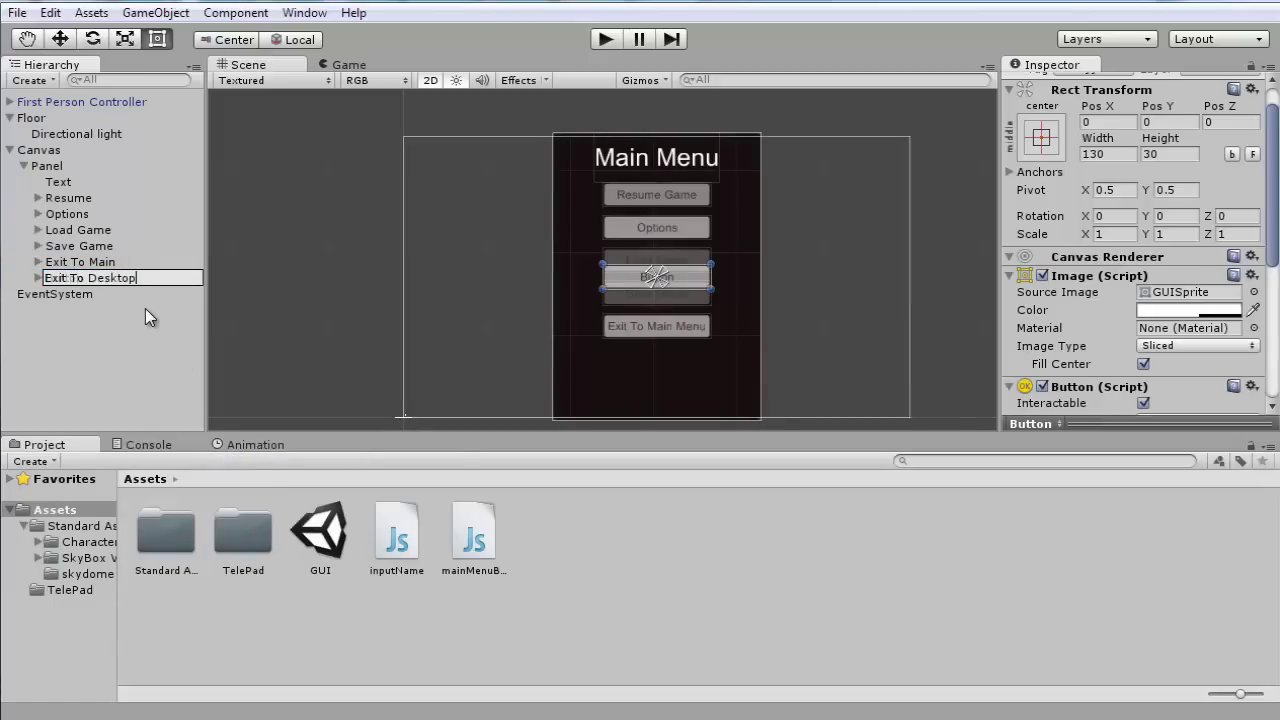
pyautogui.press('Return')
# Change its label text to 'Exit To Desktop', save the scene, and reposition the label
pyautogui.click(39, 278)
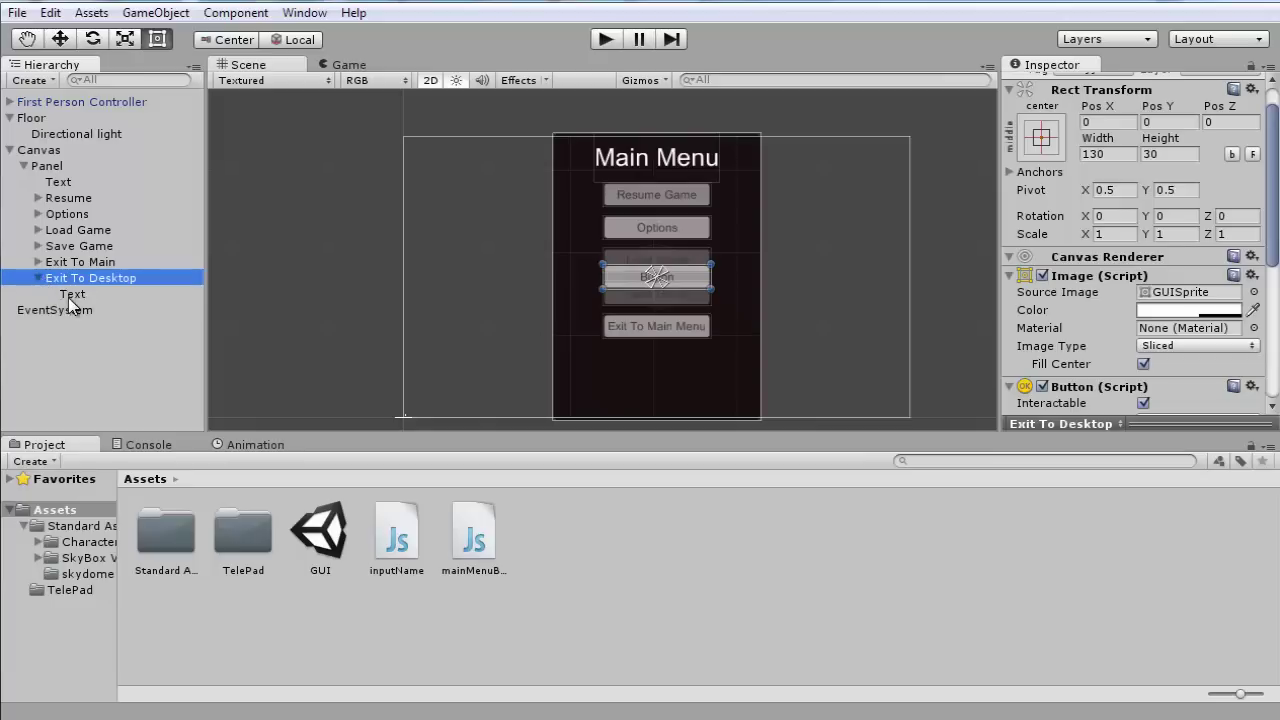
pyautogui.click(72, 294)
pyautogui.click(1162, 334)
pyautogui.hotkey('ctrl', 'a')
pyautogui.write('Exit To ')
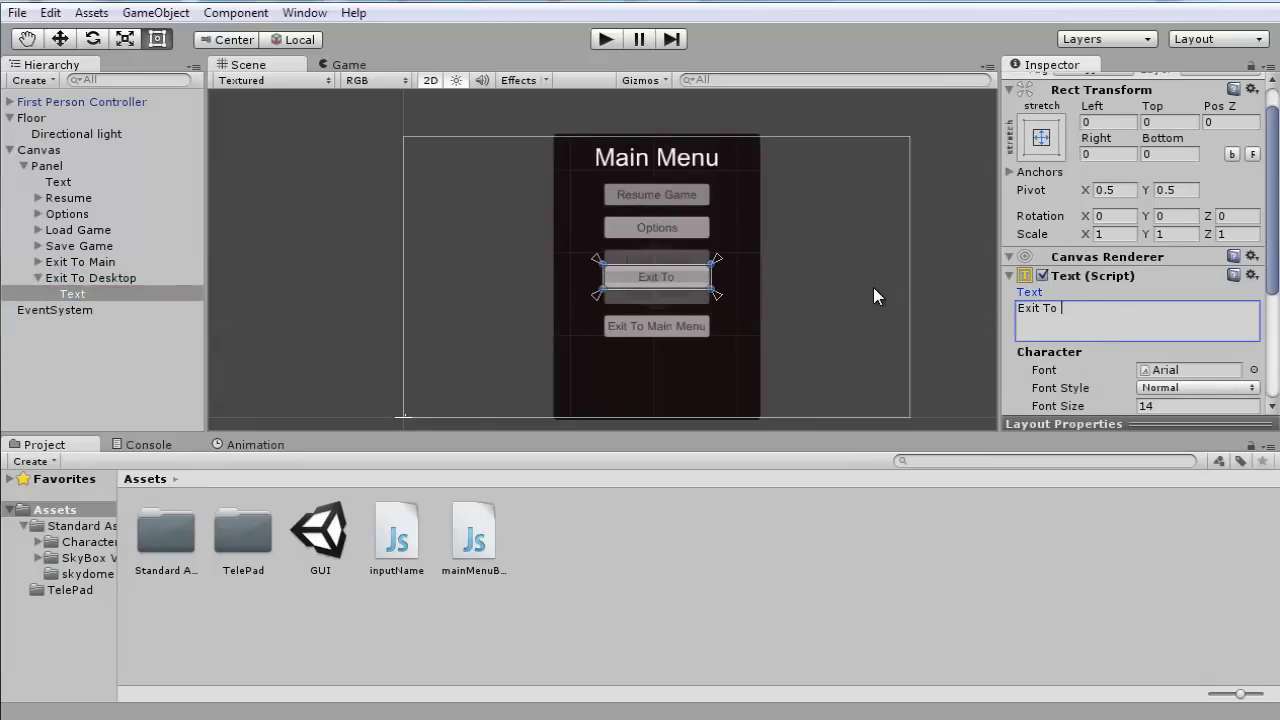
pyautogui.write('Desktop')
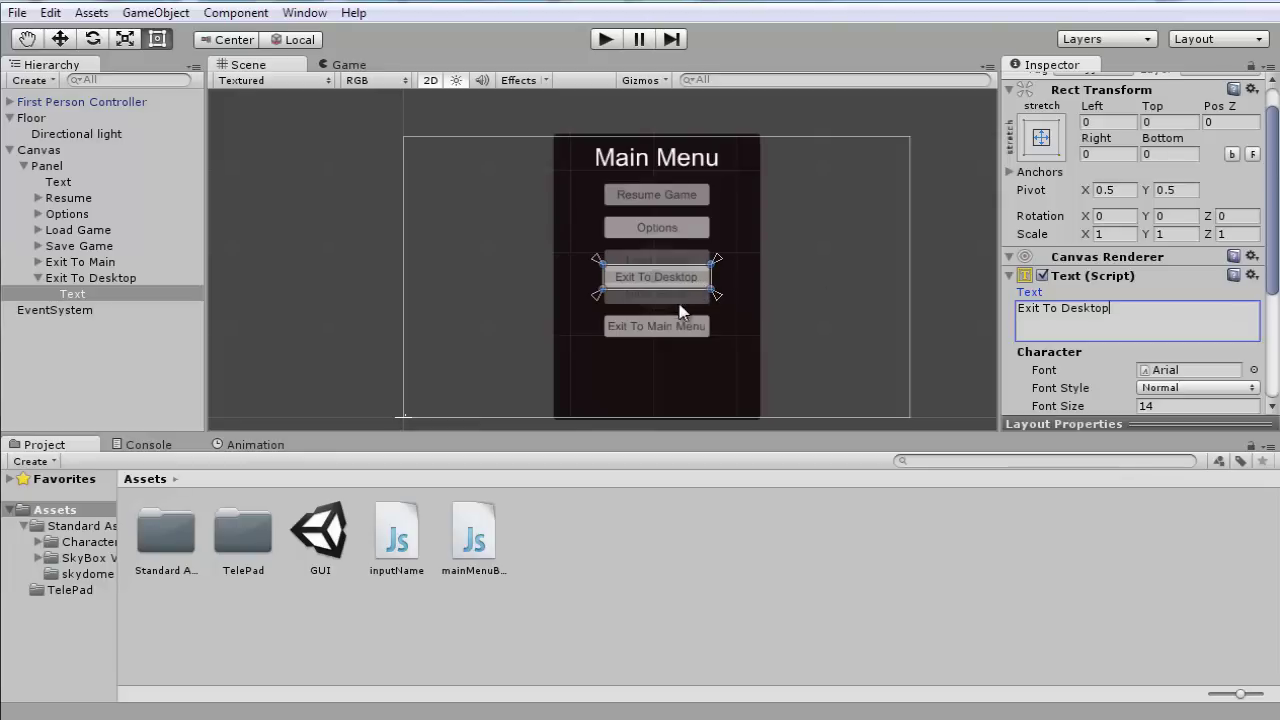
pyautogui.hotkey('ctrl', 's')
pyautogui.click(604, 33)
pyautogui.click(62, 294)
pyautogui.moveTo(683, 285); pyautogui.dragTo(700, 348)
# Set the Exit To Desktop button's Pos Y to -100
pyautogui.click(90, 278)
pyautogui.doubleClick(1165, 121)
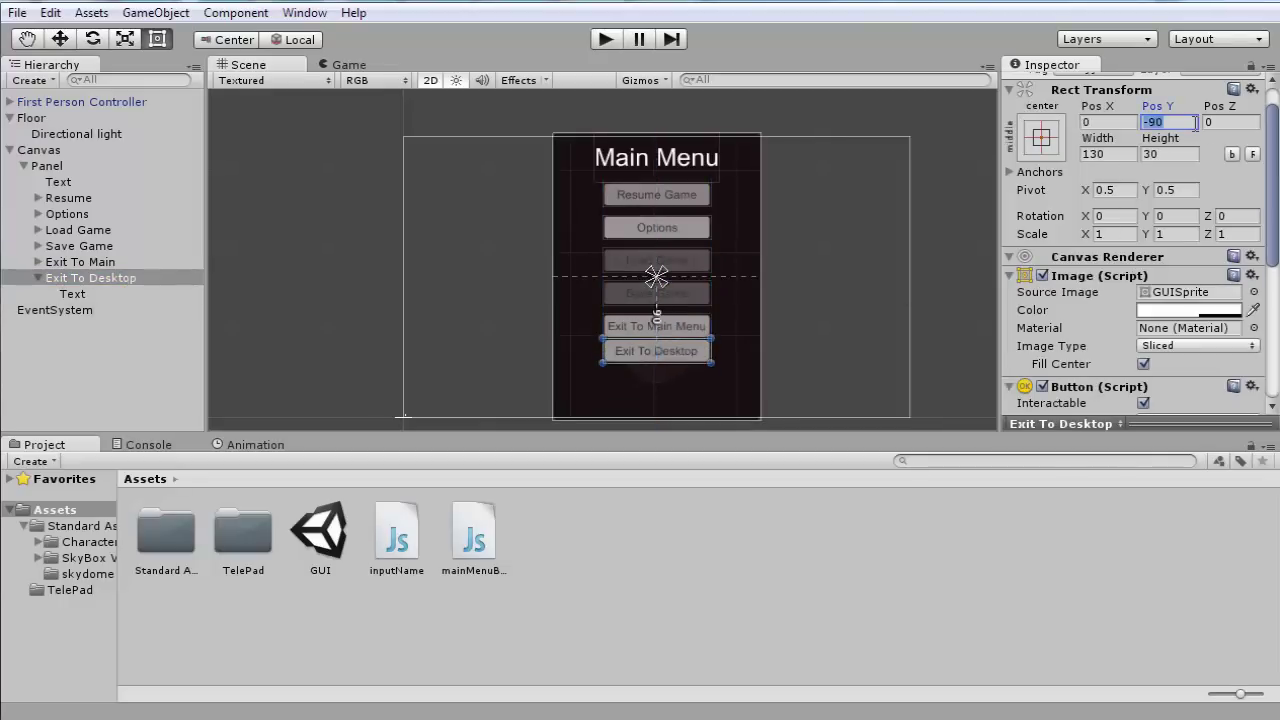
pyautogui.write('-100')
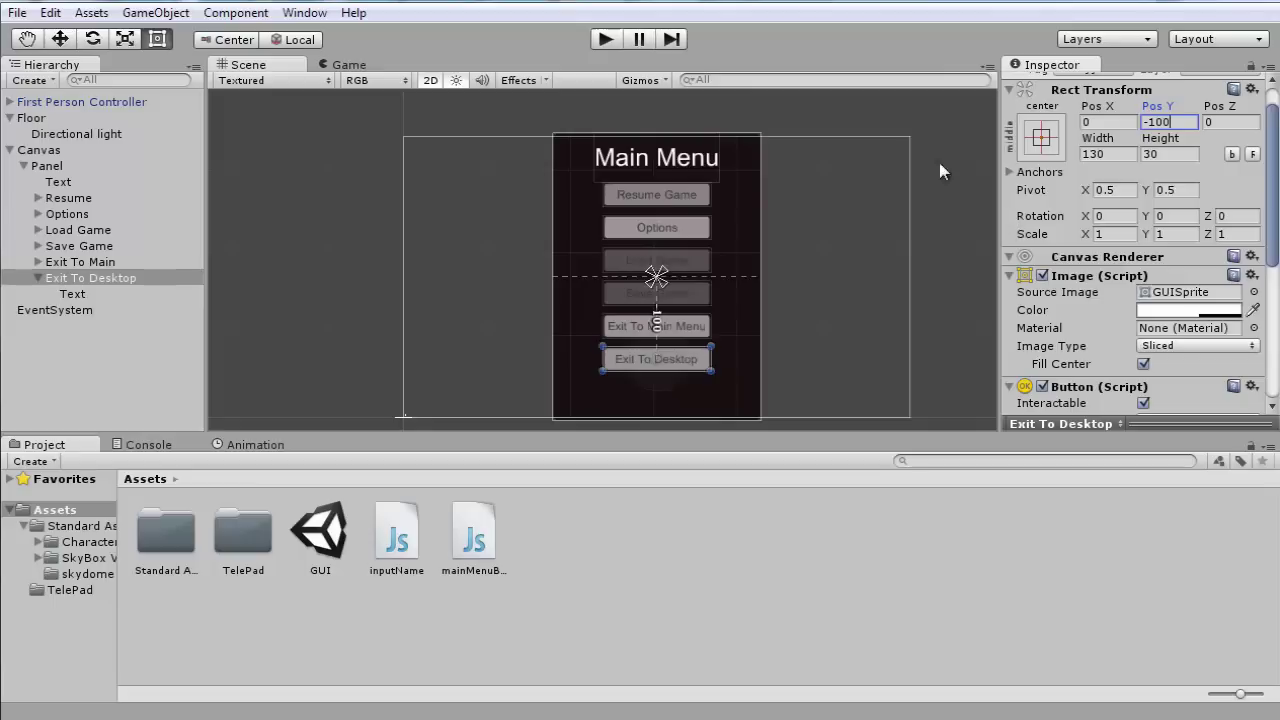
pyautogui.click(880, 79)
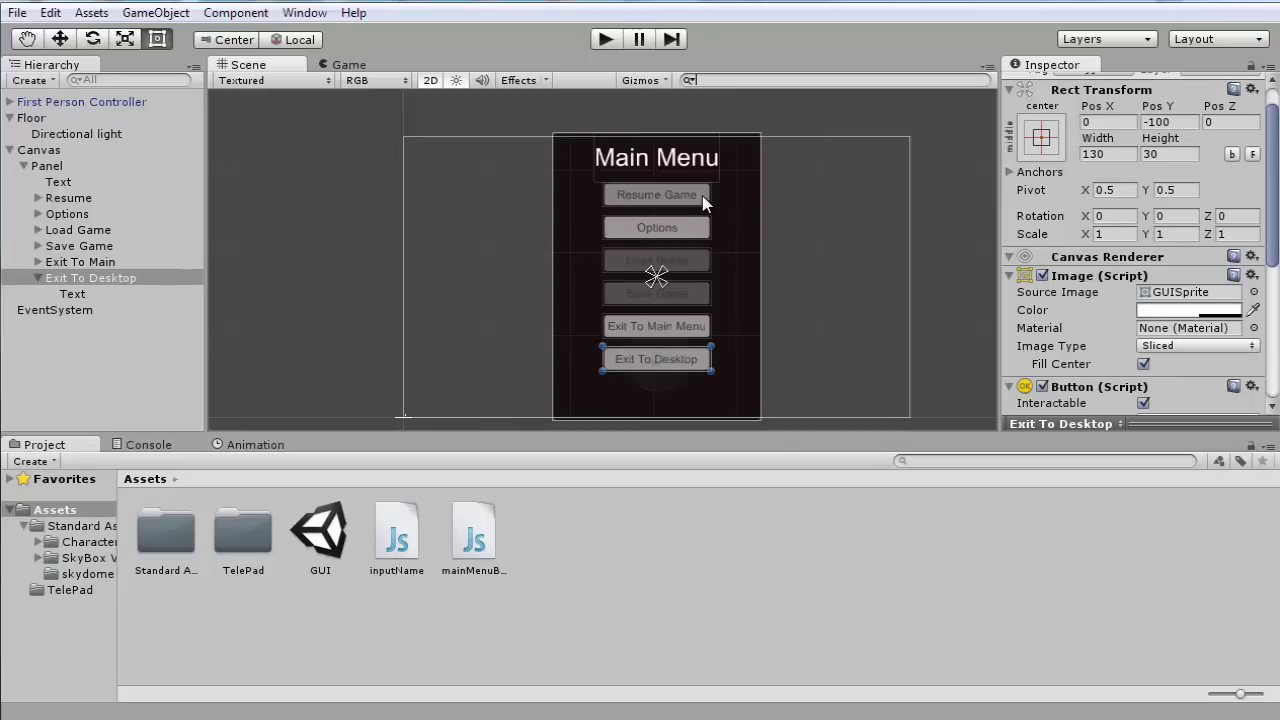
# Copy the Options button's Image component values onto the Resume button's Image
pyautogui.click(700, 231)
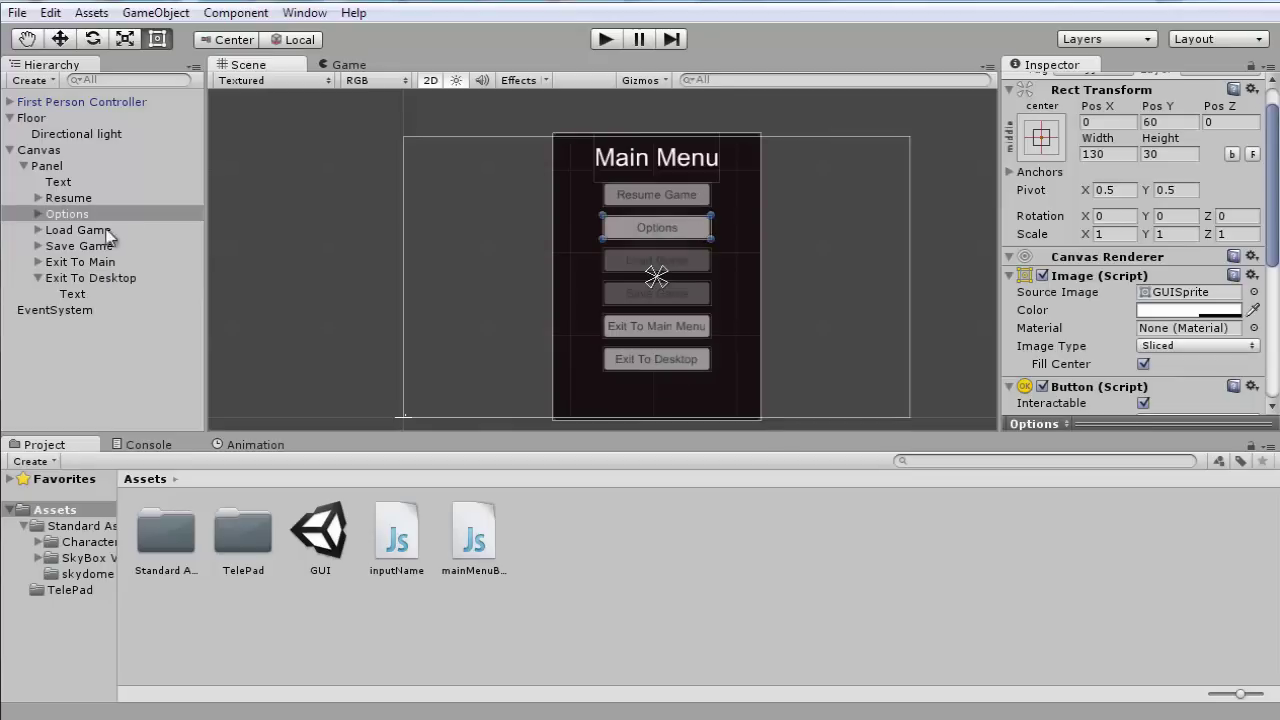
pyautogui.rightClick(1176, 278)
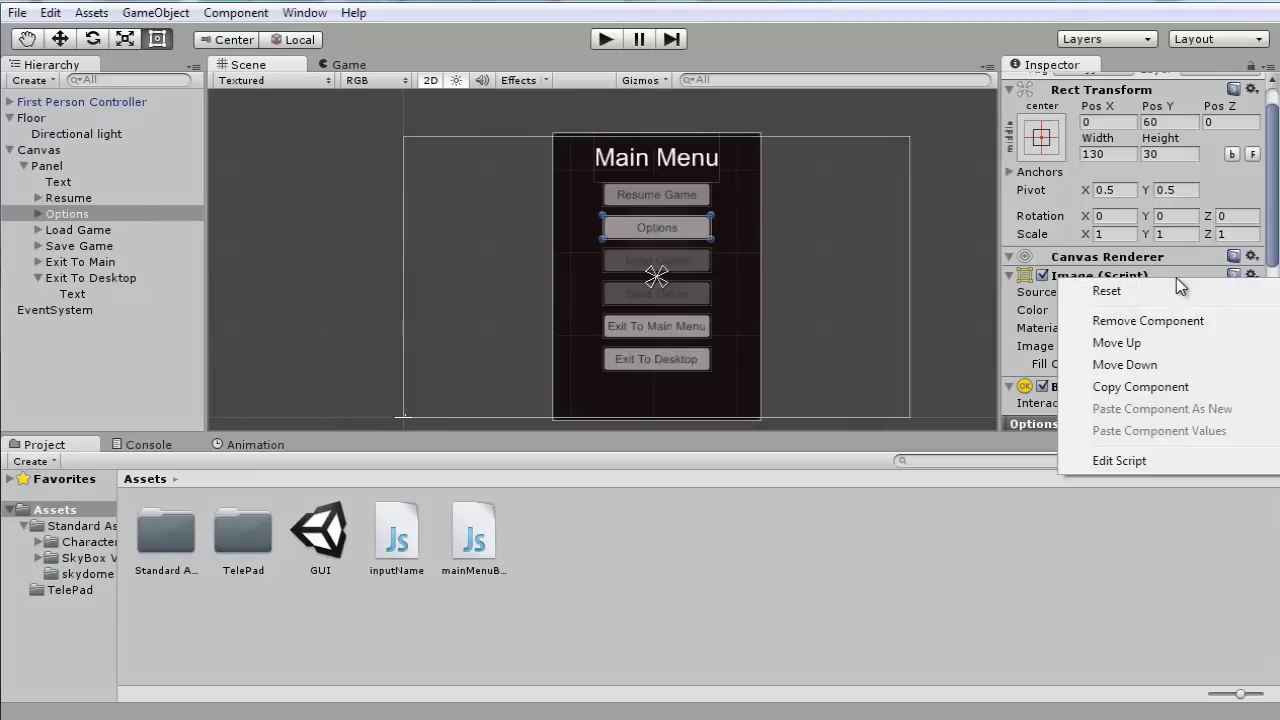
pyautogui.click(1160, 385)
pyautogui.click(105, 198)
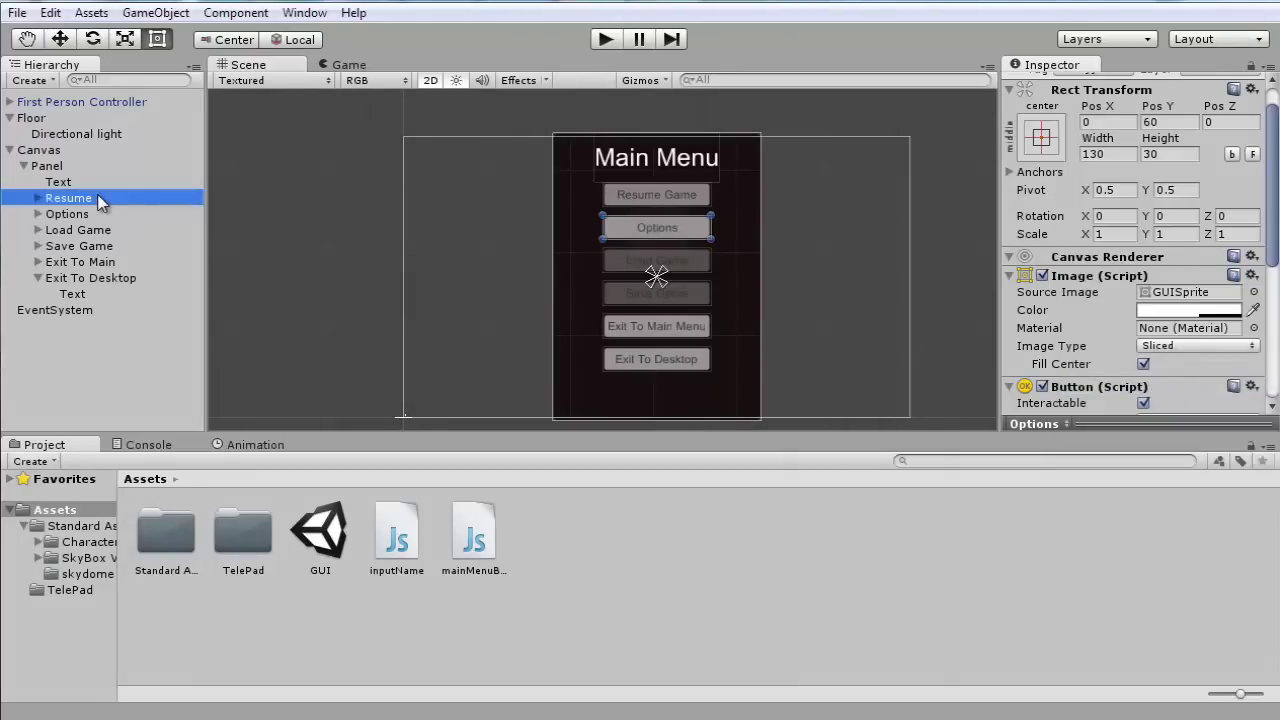
pyautogui.rightClick(1195, 272)
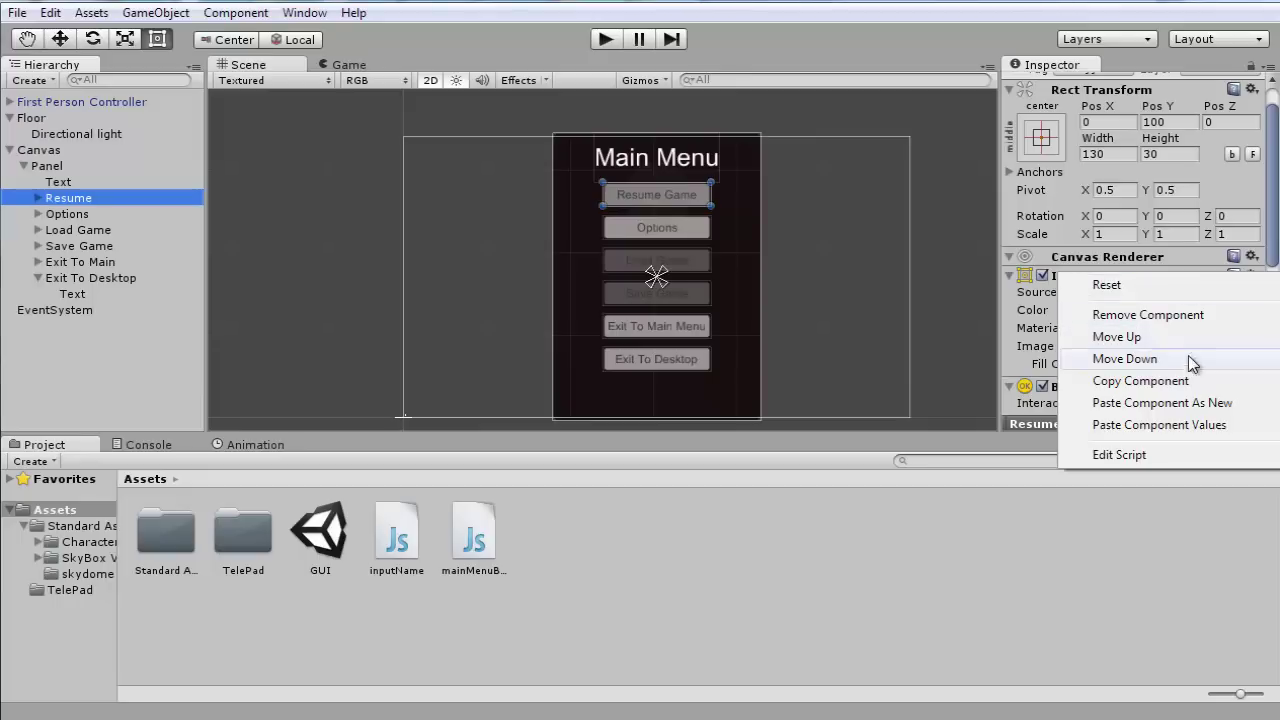
pyautogui.click(1200, 425)
# Delete 'Main ' from the panel title so it reads 'Menu'
pyautogui.click(58, 182)
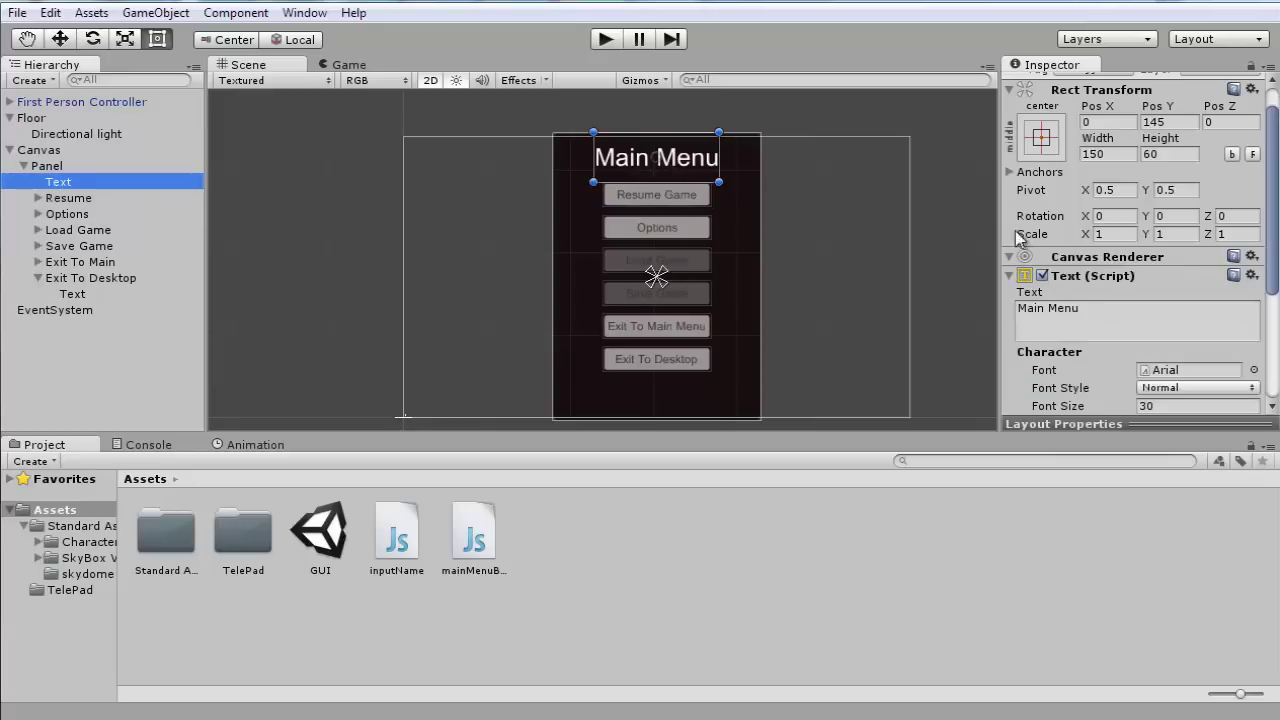
pyautogui.moveTo(1046, 310); pyautogui.dragTo(939, 318)
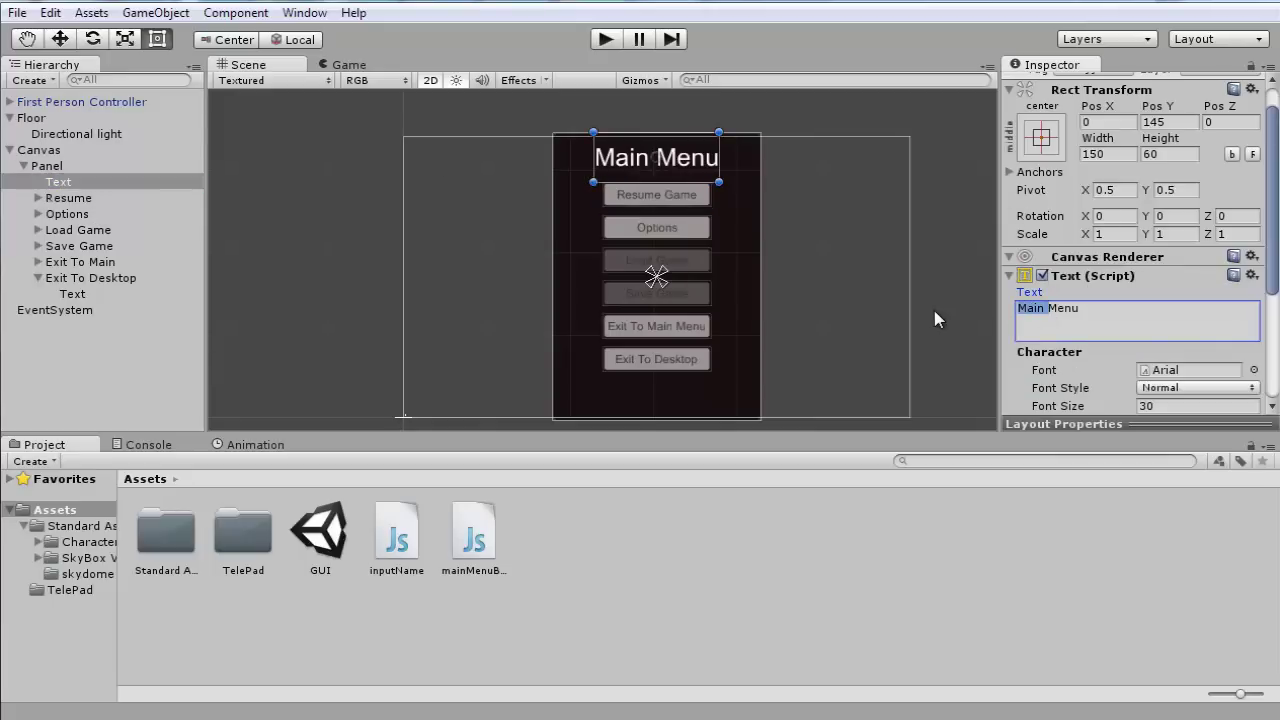
pyautogui.press('BackSpace')
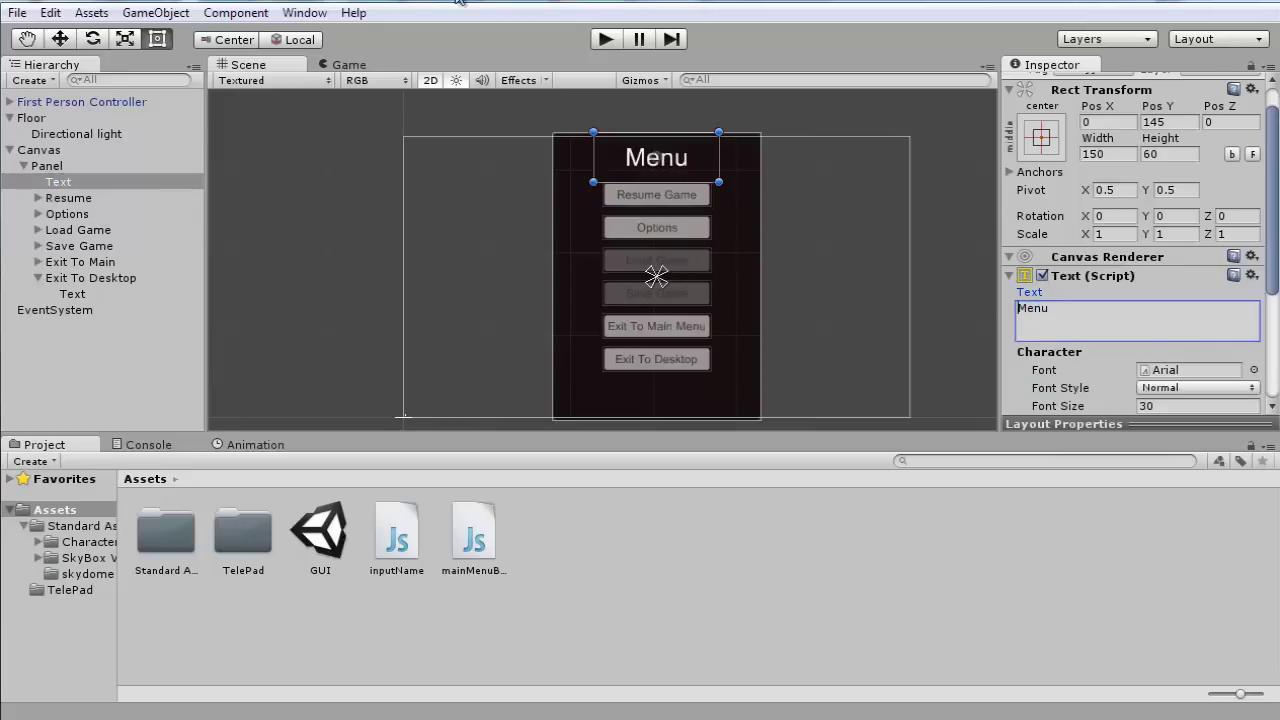
pyautogui.click(606, 39)
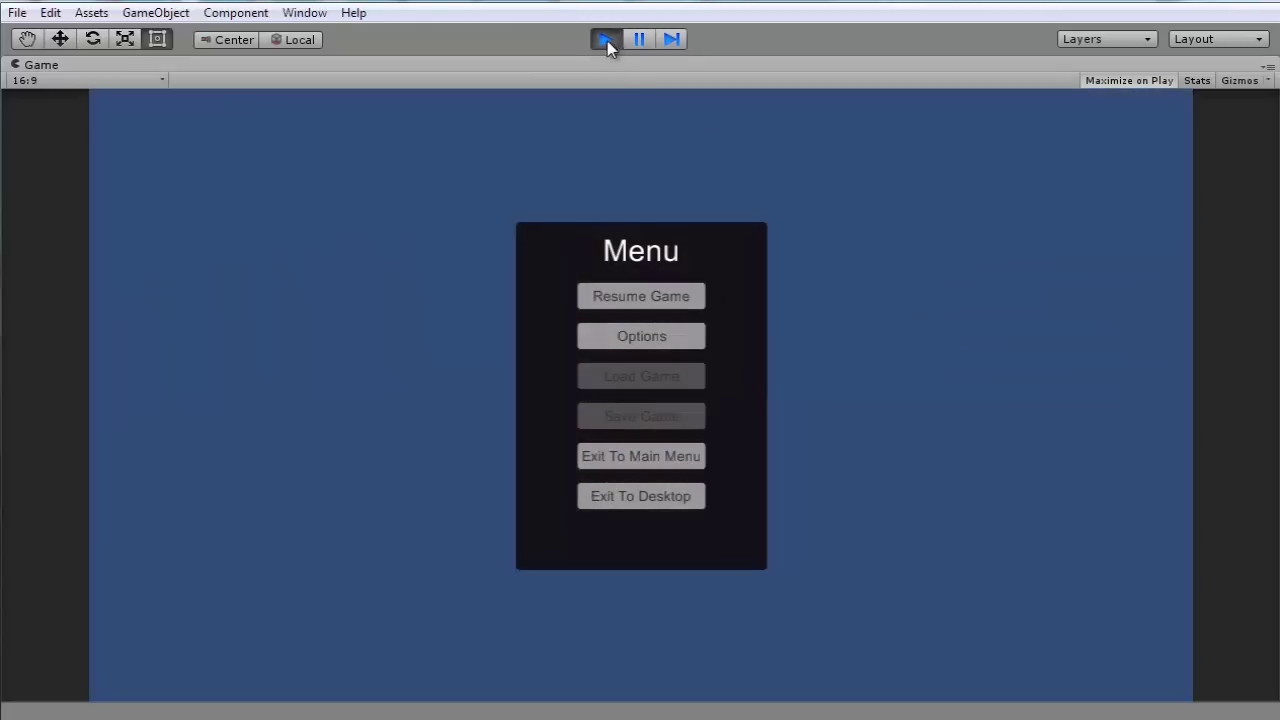
pyautogui.click(606, 41)
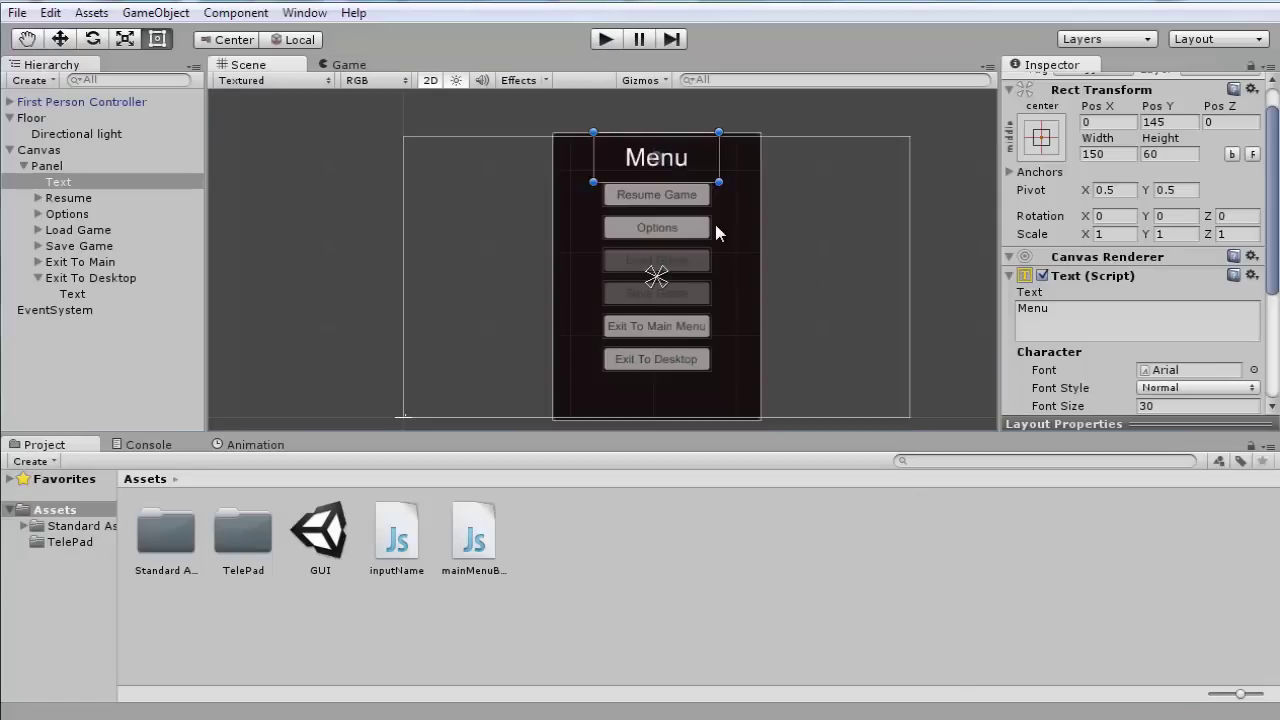